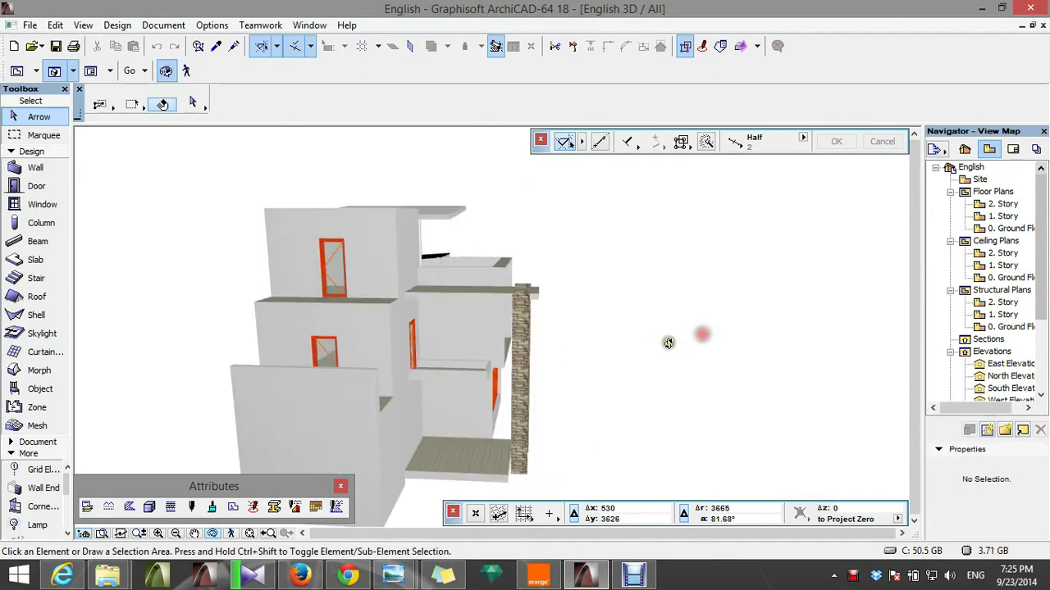
# - Examine the house's balconies, parapets and façade in 3D, close up and from several angles
pyautogui.scroll(5, 571, 372)
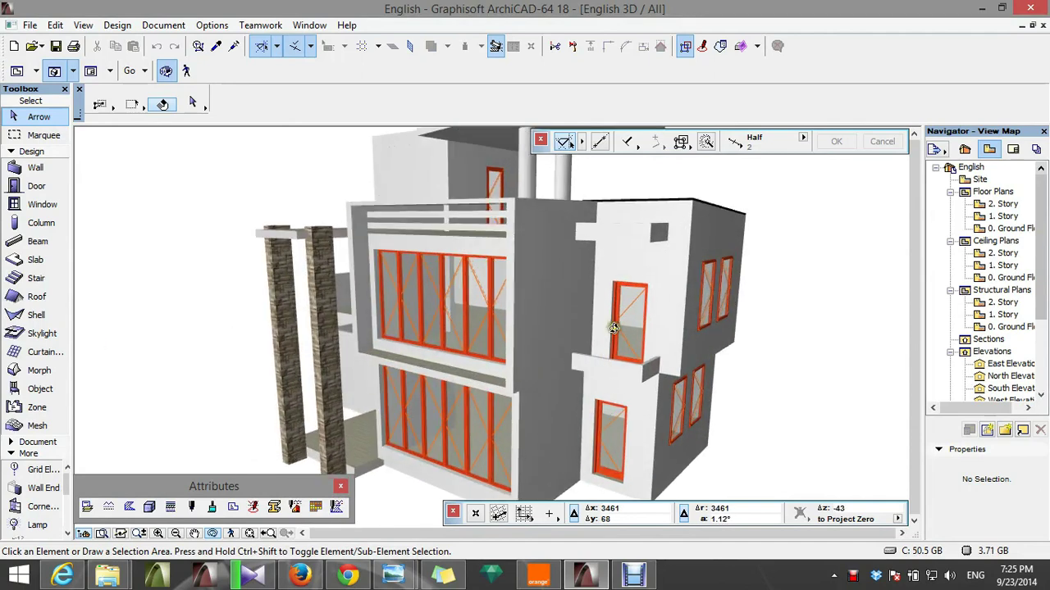
pyautogui.scroll(2, 637, 371)
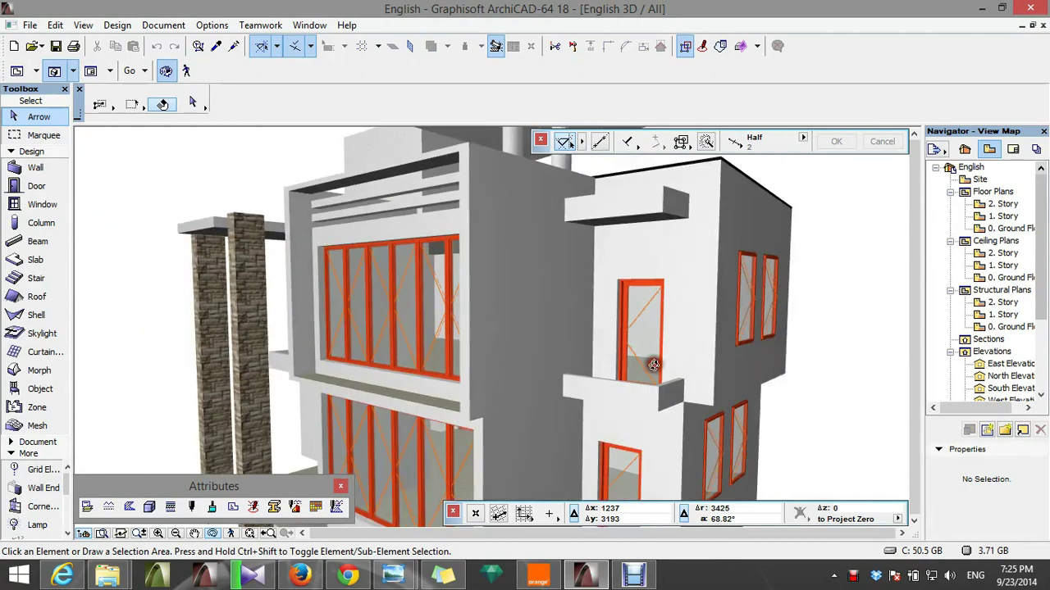
pyautogui.scroll(3, 654, 369)
pyautogui.moveTo(688, 378); pyautogui.dragTo(641, 359)
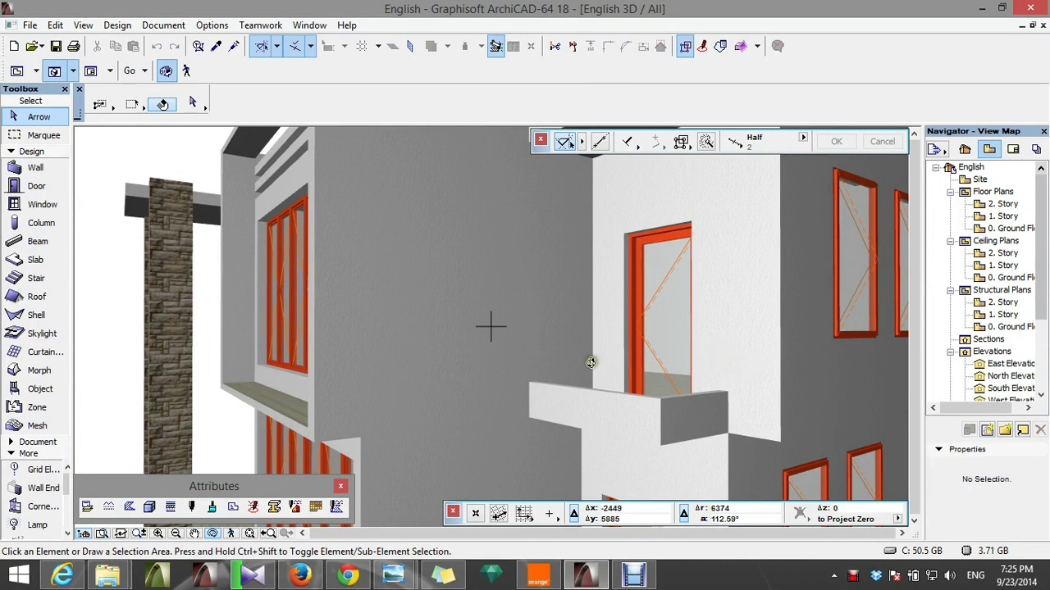
pyautogui.moveTo(482, 333); pyautogui.dragTo(749, 296)
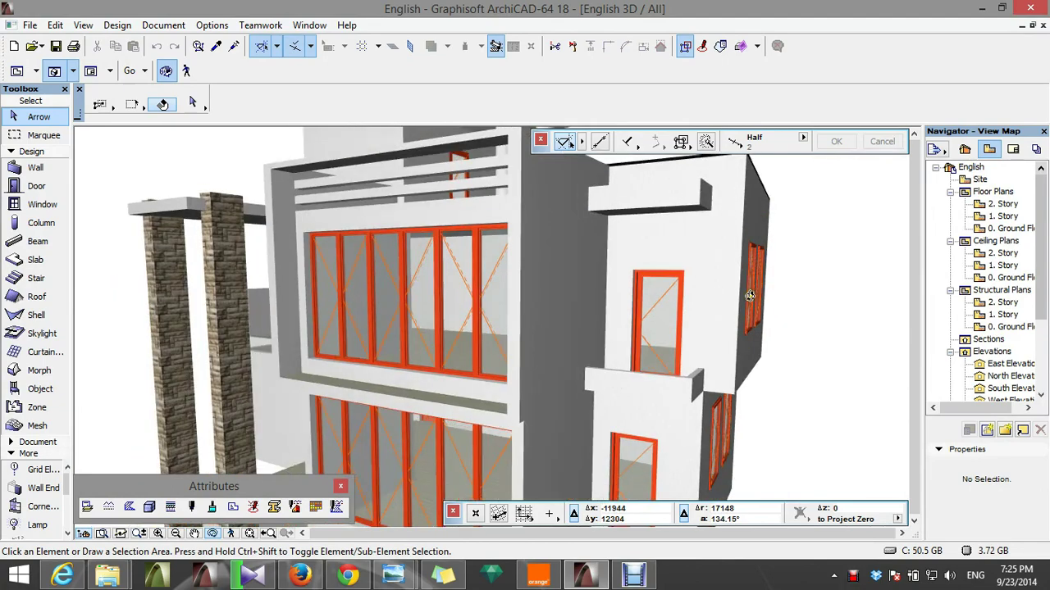
pyautogui.scroll(-5, 593, 289)
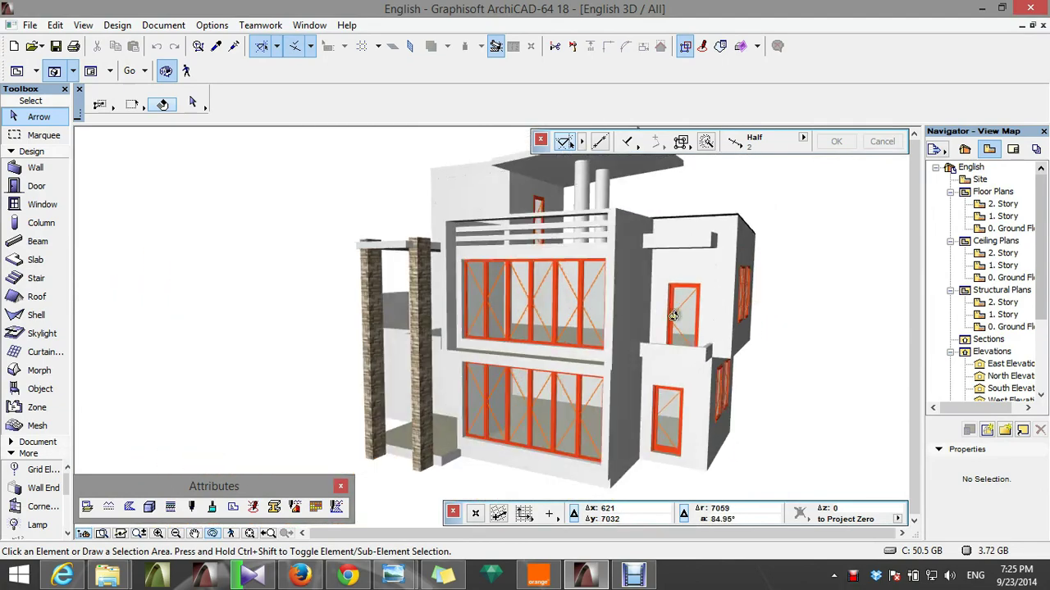
pyautogui.moveTo(518, 281); pyautogui.dragTo(716, 298)
pyautogui.scroll(-2, 716, 299)
pyautogui.scroll(-2, 574, 304)
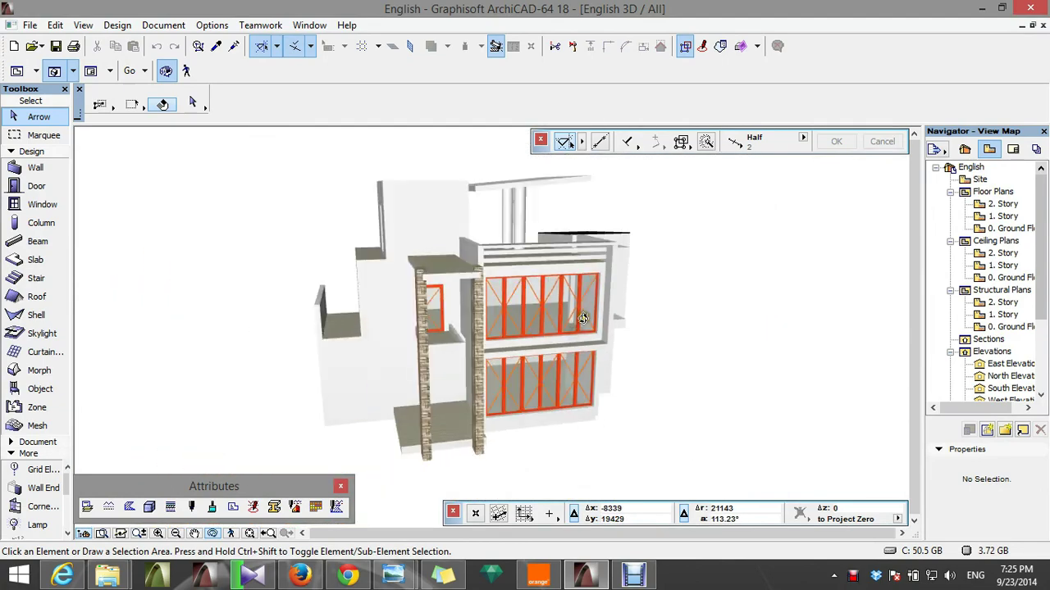
pyautogui.moveTo(570, 369); pyautogui.dragTo(333, 312)
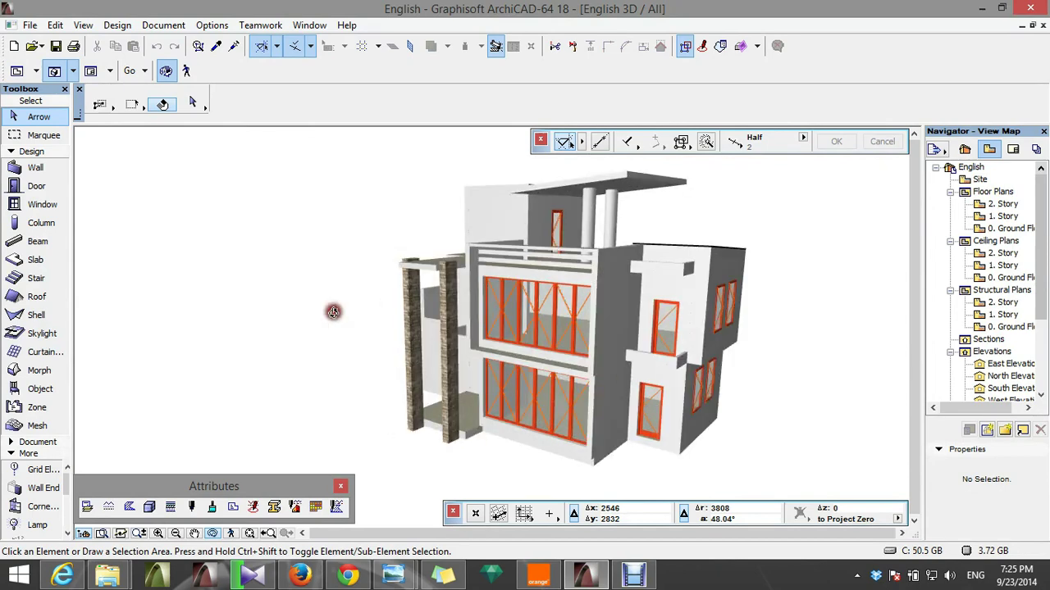
# - Open the 1. Story floor plan at the small balcony beside the large window bay
pyautogui.press('F2')
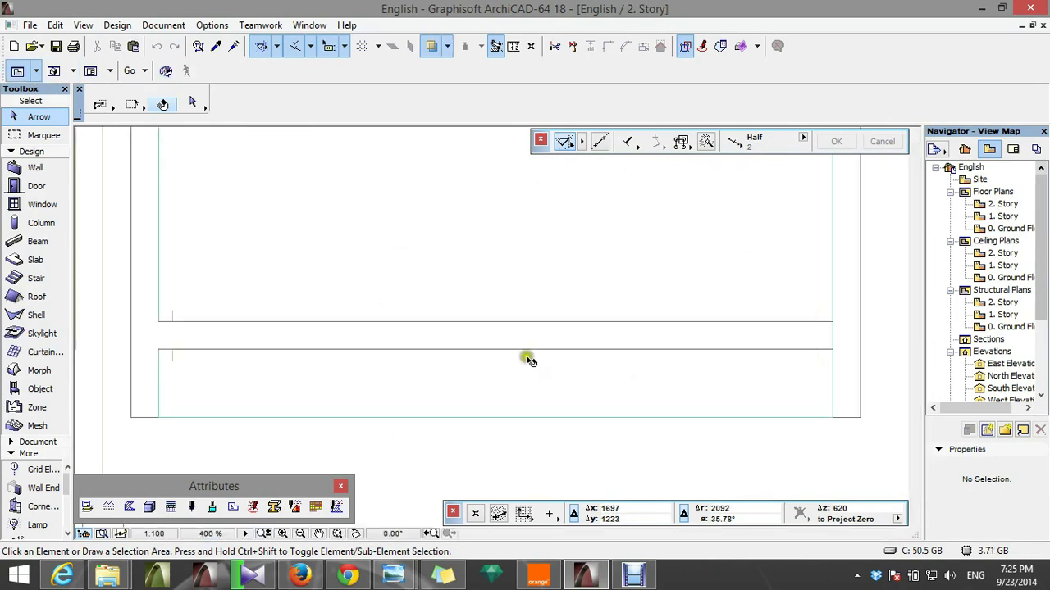
pyautogui.scroll(-3, 475, 367)
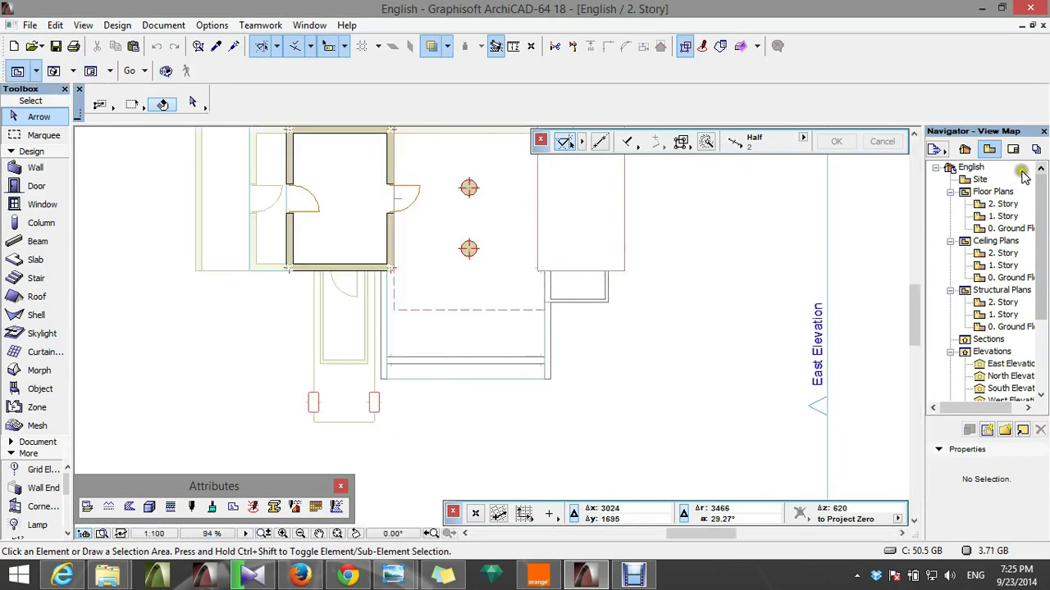
pyautogui.click(964, 149)
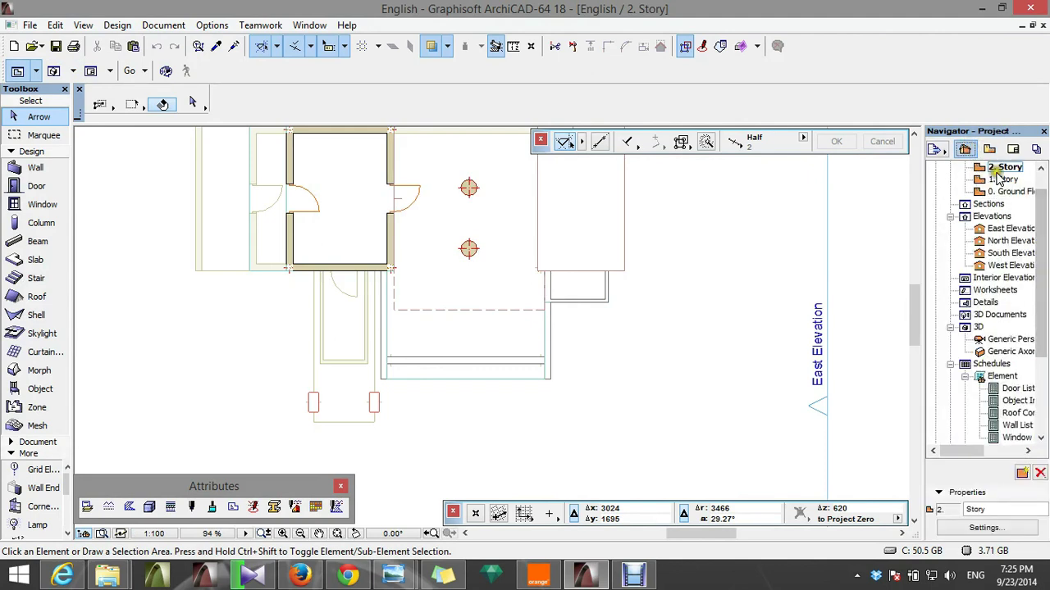
pyautogui.doubleClick(1002, 182)
pyautogui.scroll(6, 564, 307)
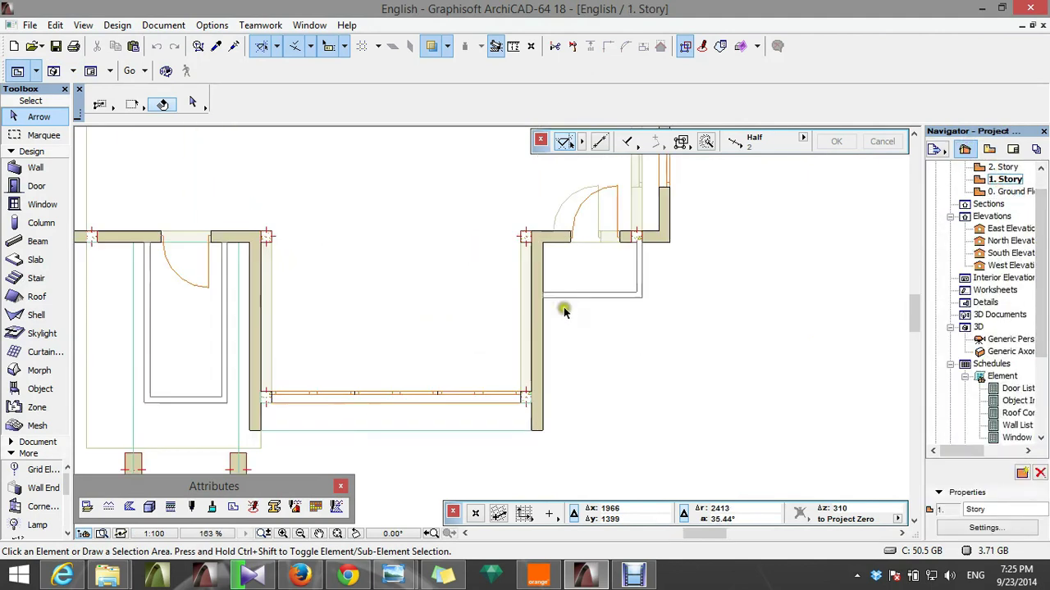
# - Search the object library for "rail" and choose Rail Wired 02 18 as the default object
pyautogui.click(37, 389)
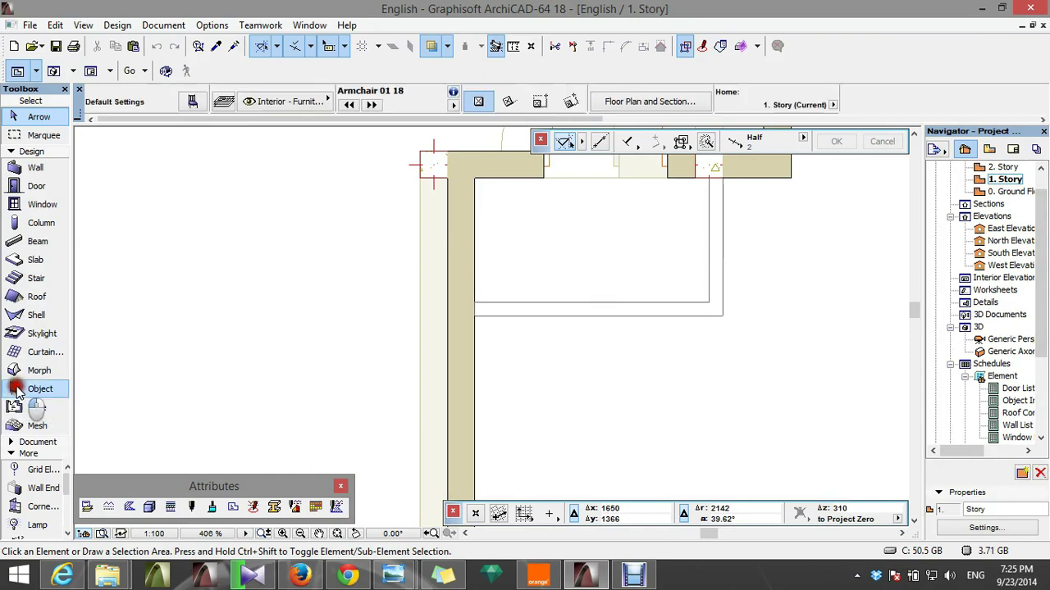
pyautogui.click(189, 102)
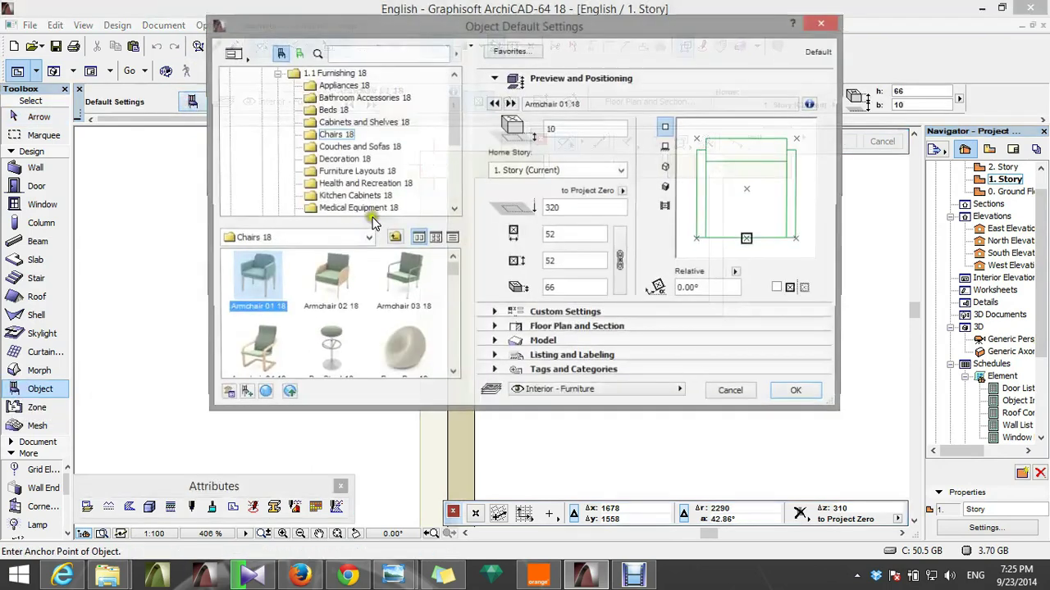
pyautogui.click(357, 54)
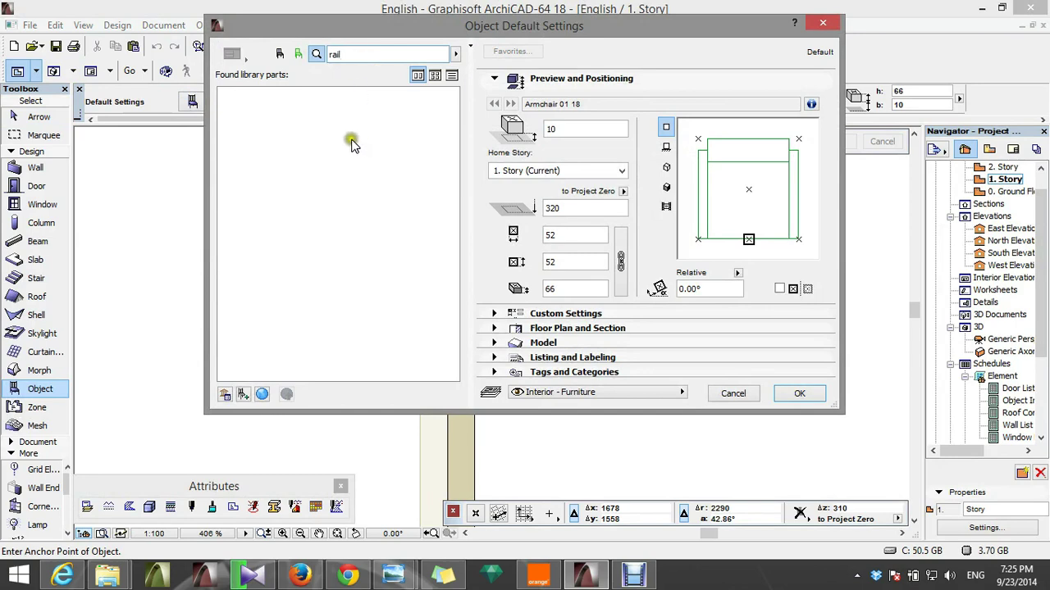
pyautogui.press('Return')
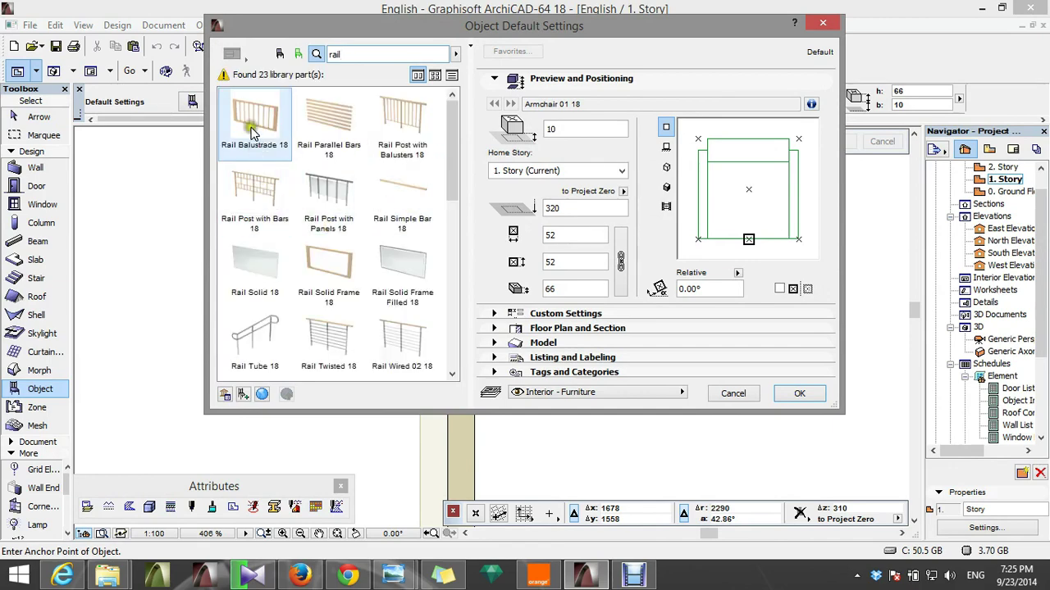
pyautogui.click(412, 124)
pyautogui.moveTo(453, 144); pyautogui.dragTo(454, 191)
pyautogui.click(396, 264)
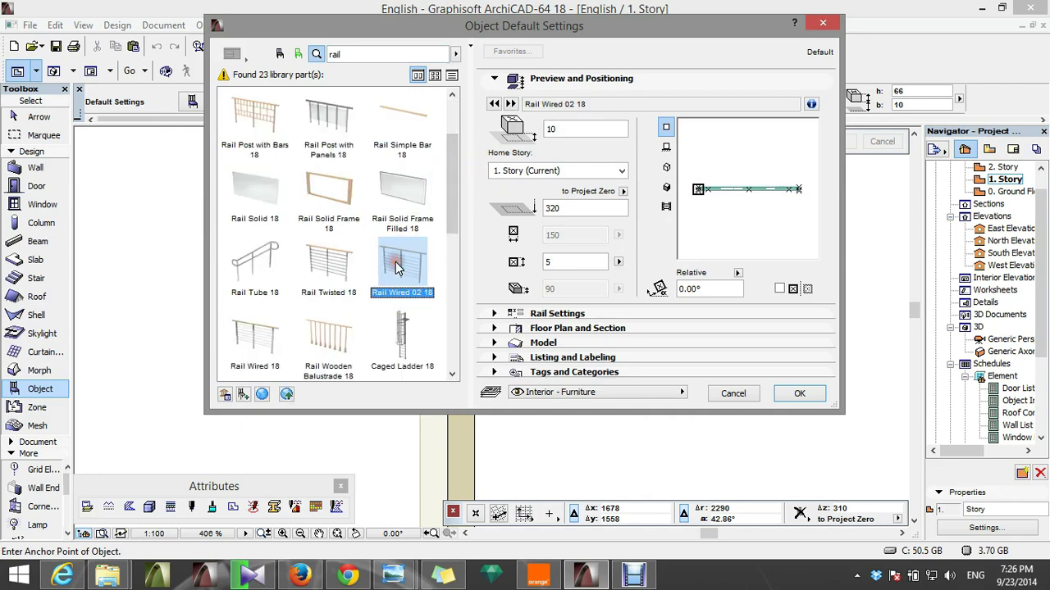
# - Set the rail's upper height dimension to 55 in its Dimensions settings
pyautogui.click(489, 316)
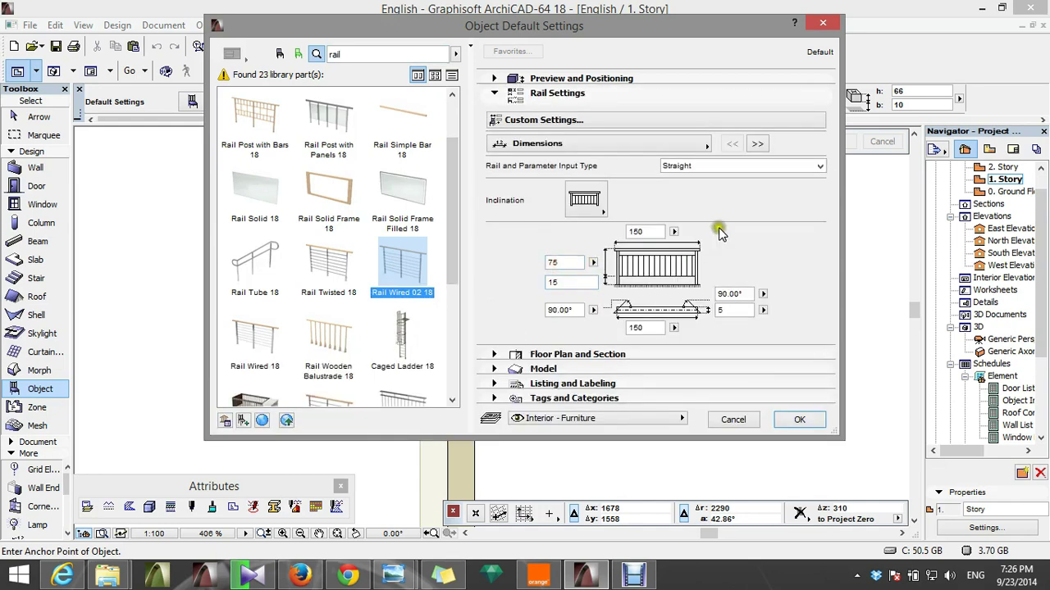
pyautogui.click(552, 262)
pyautogui.press('Tab')
pyautogui.hotkey('shift', 'Tab')
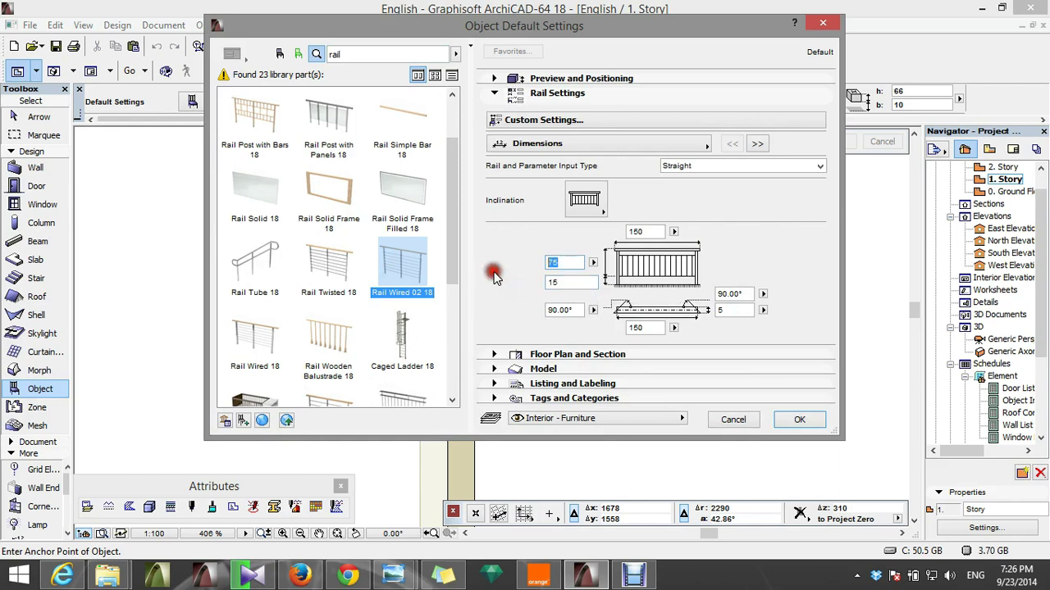
pyautogui.write('55')
pyautogui.click(570, 284)
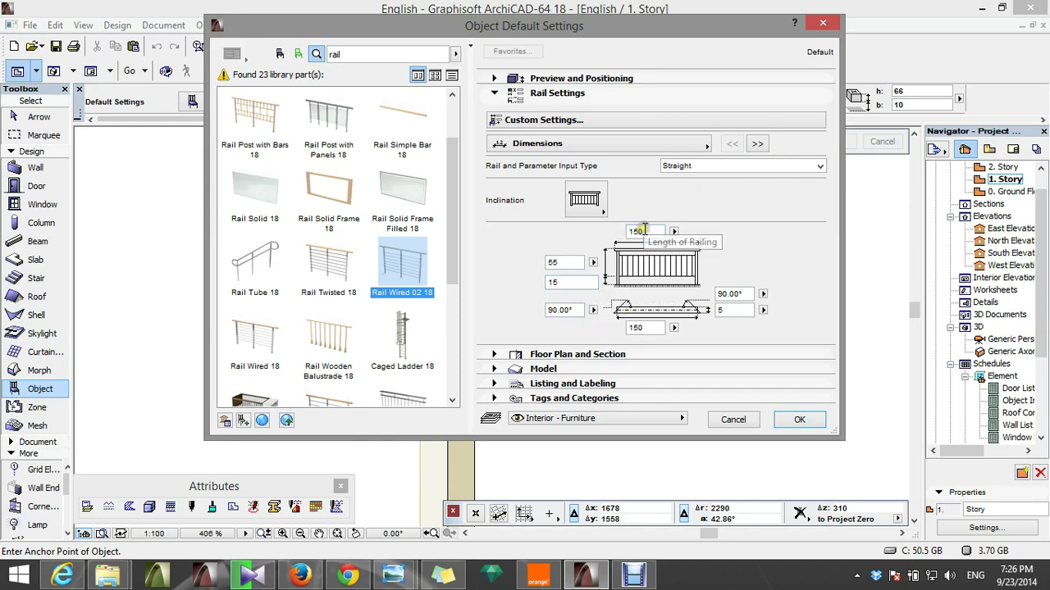
# - Change the rail's handrail to the round style
pyautogui.click(756, 144)
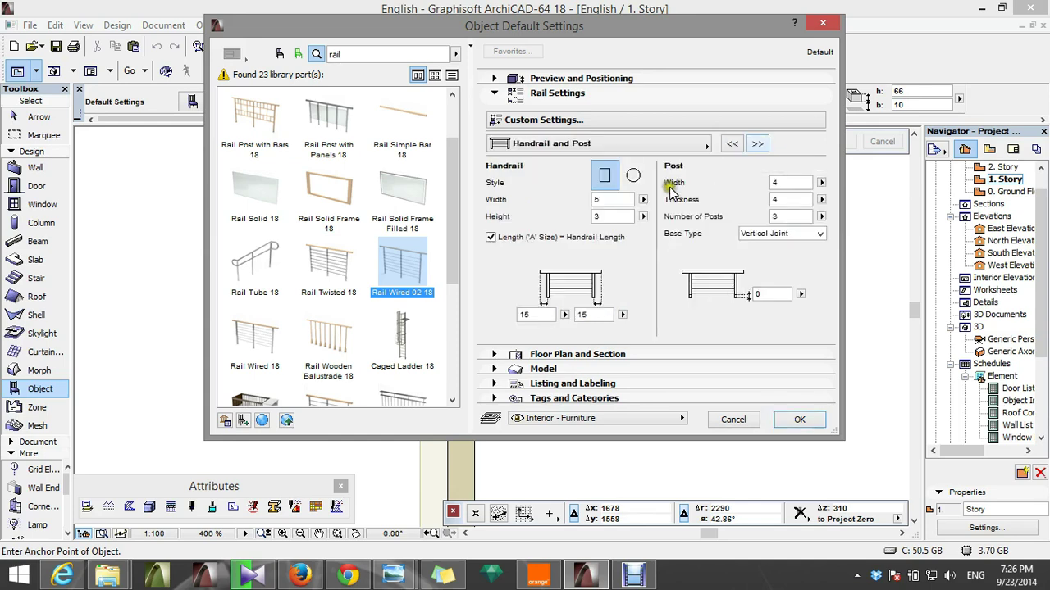
pyautogui.click(633, 177)
pyautogui.click(637, 177)
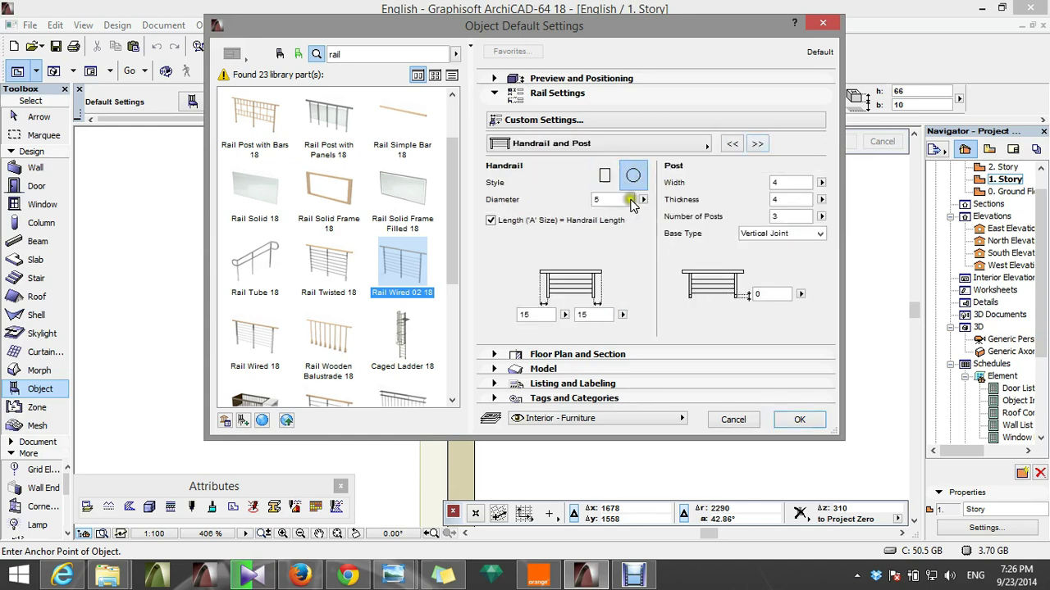
pyautogui.click(666, 253)
pyautogui.click(667, 249)
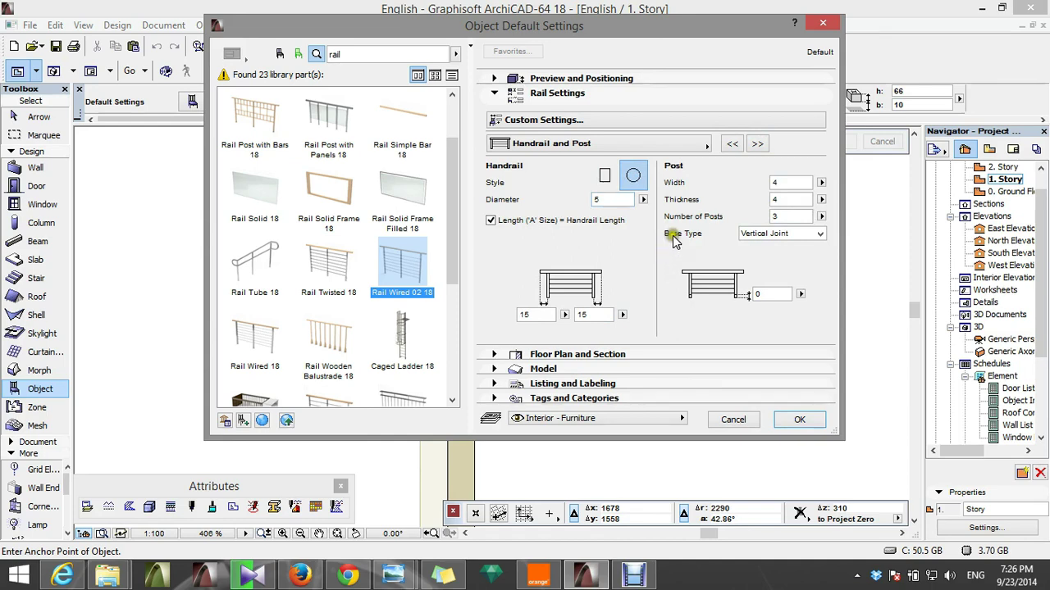
# - Set the rail's number of posts to 2
pyautogui.doubleClick(794, 182)
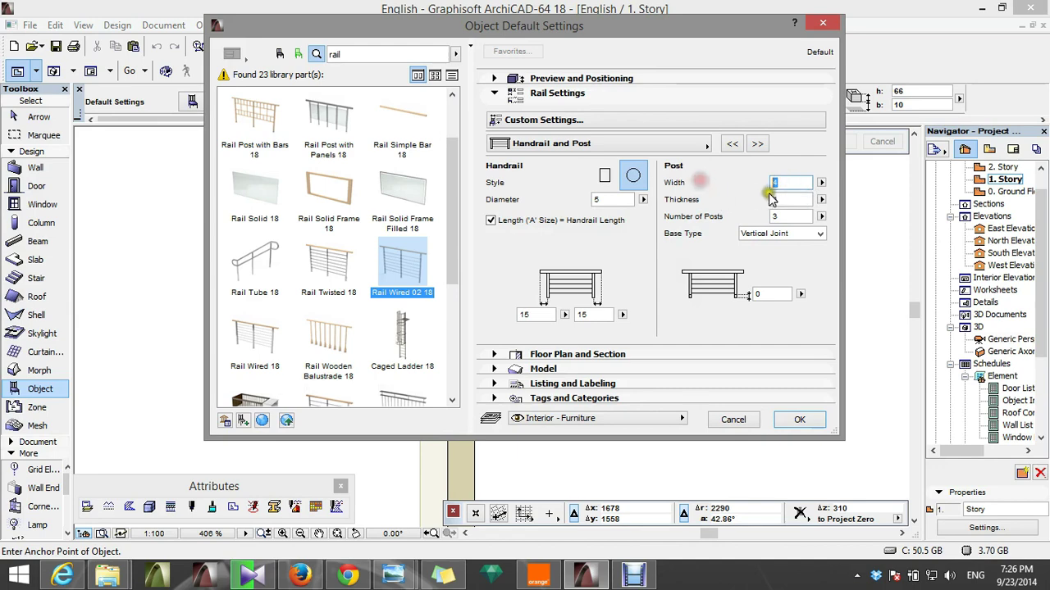
pyautogui.doubleClick(787, 199)
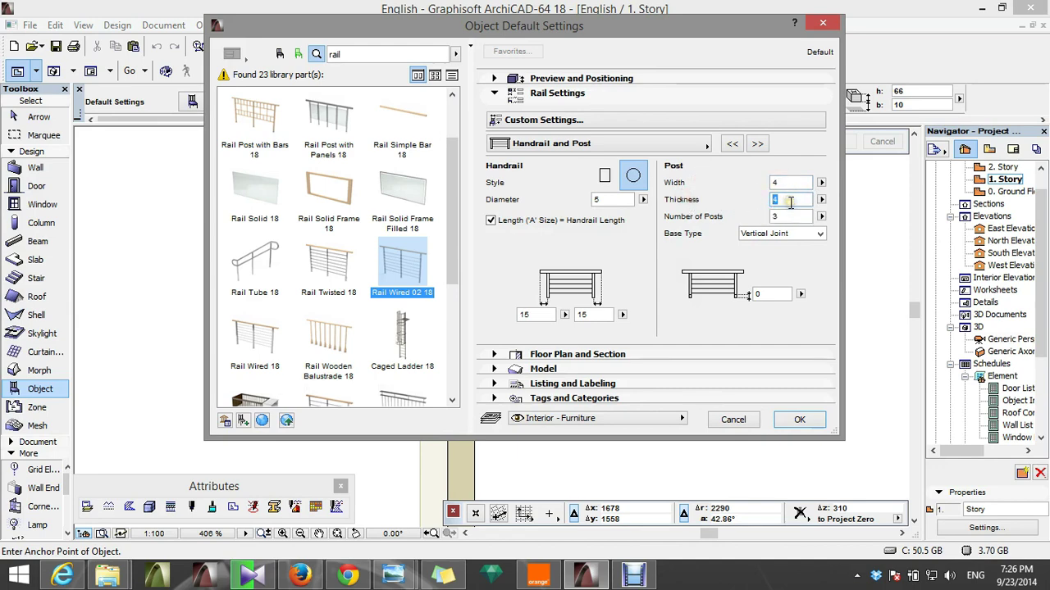
pyautogui.press('XF86MonBrightnessDown')
pyautogui.doubleClick(791, 217)
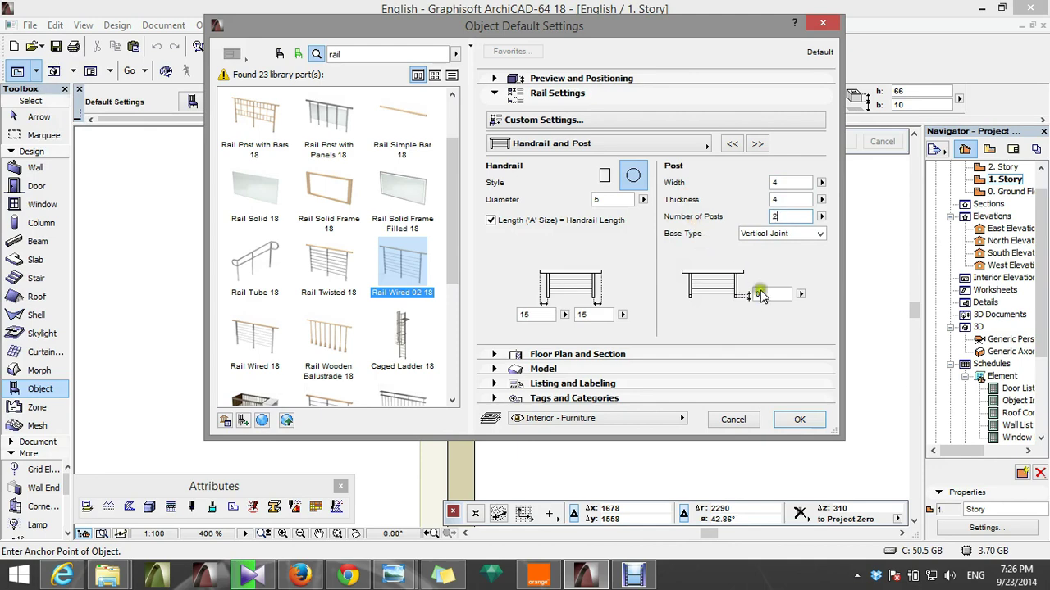
pyautogui.click(629, 202)
pyautogui.doubleClick(611, 200)
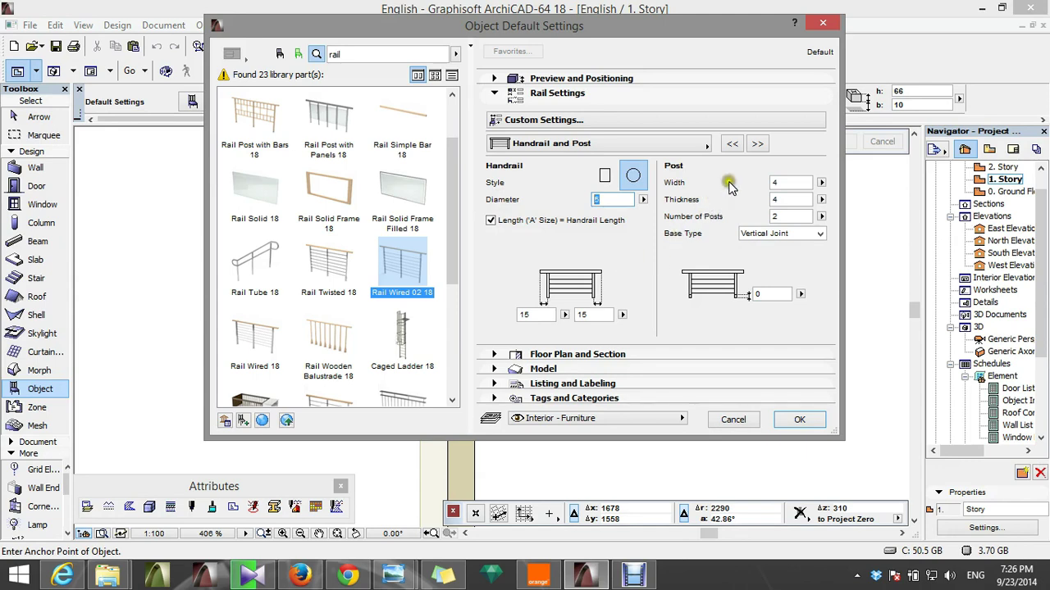
# - Set the rail's number of wires to 3
pyautogui.click(757, 144)
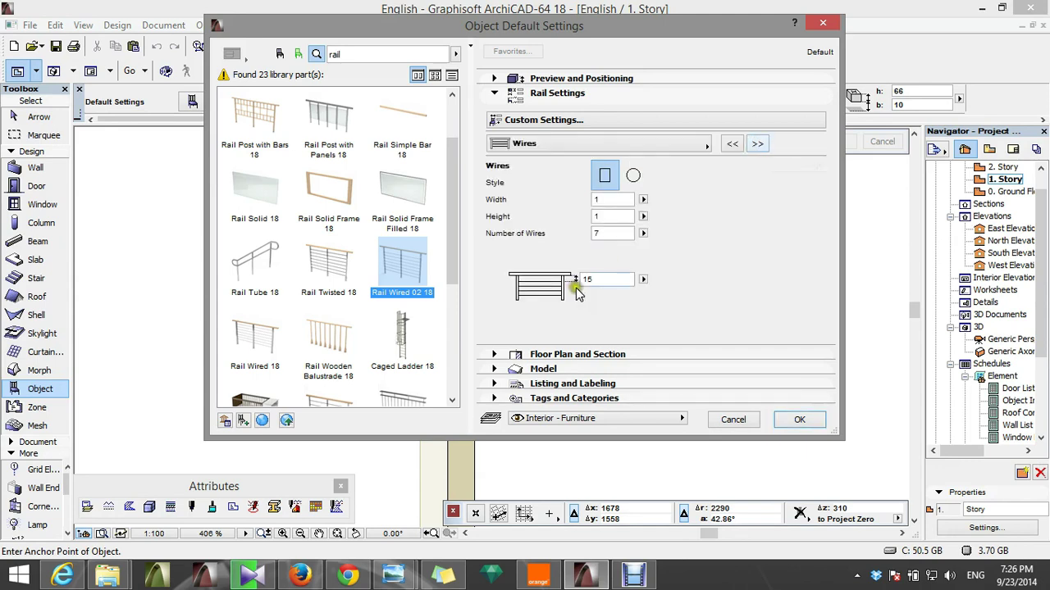
pyautogui.doubleClick(615, 234)
pyautogui.write('3')
pyautogui.click(757, 144)
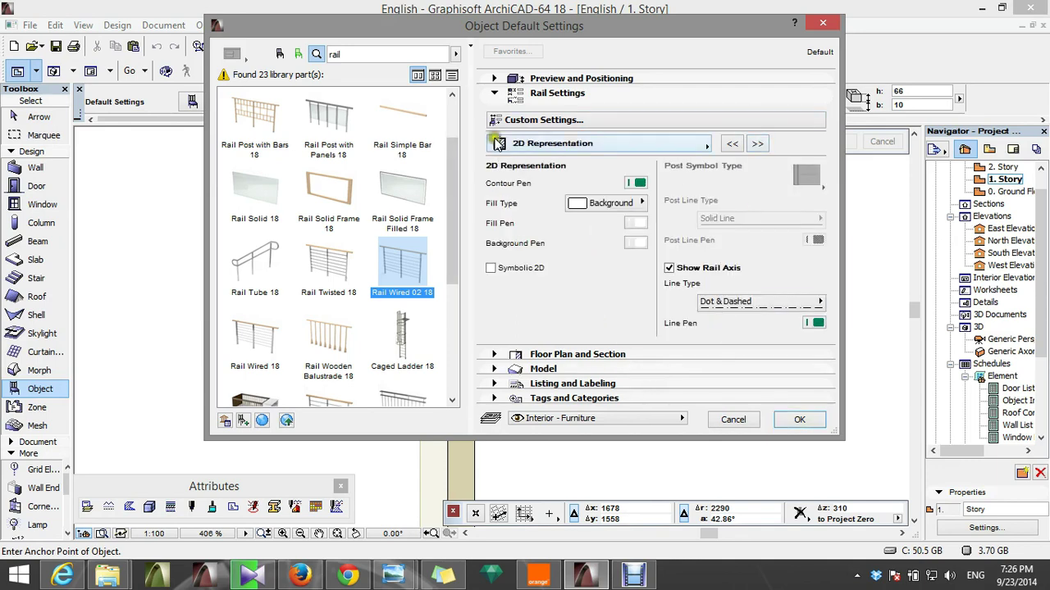
# - Set the rail's elevation to 40 above its home story, rotate it to run vertically down from its anchor point, and accept the settings
pyautogui.click(494, 79)
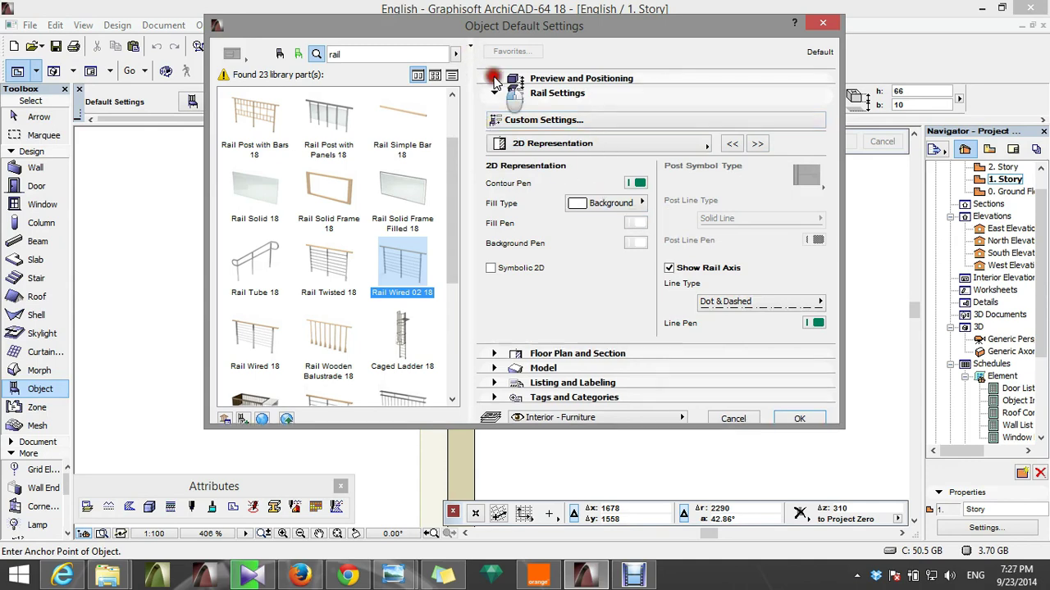
pyautogui.click(452, 133)
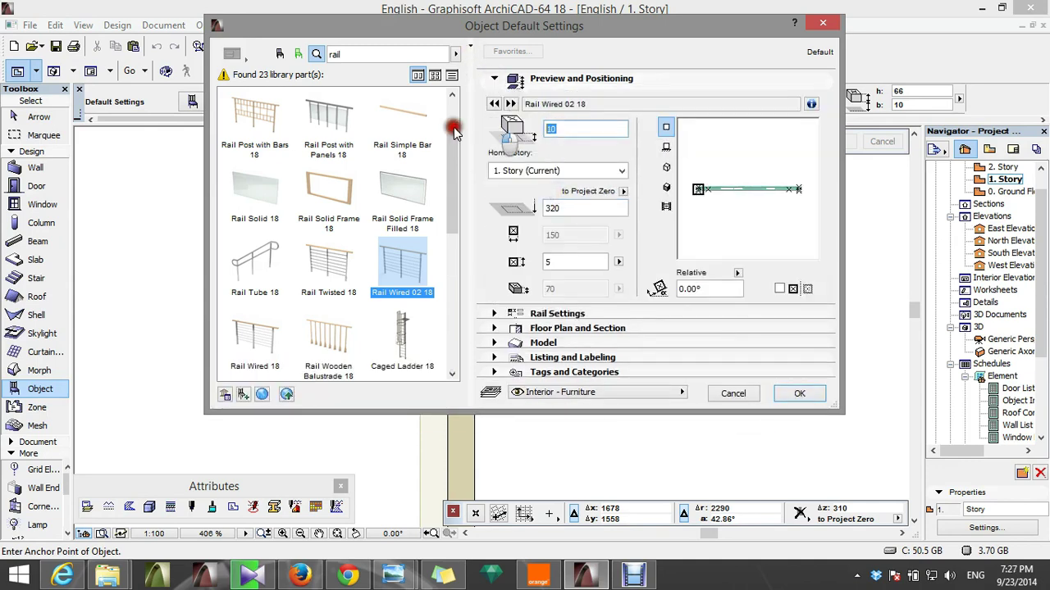
pyautogui.write('40')
pyautogui.click(763, 232)
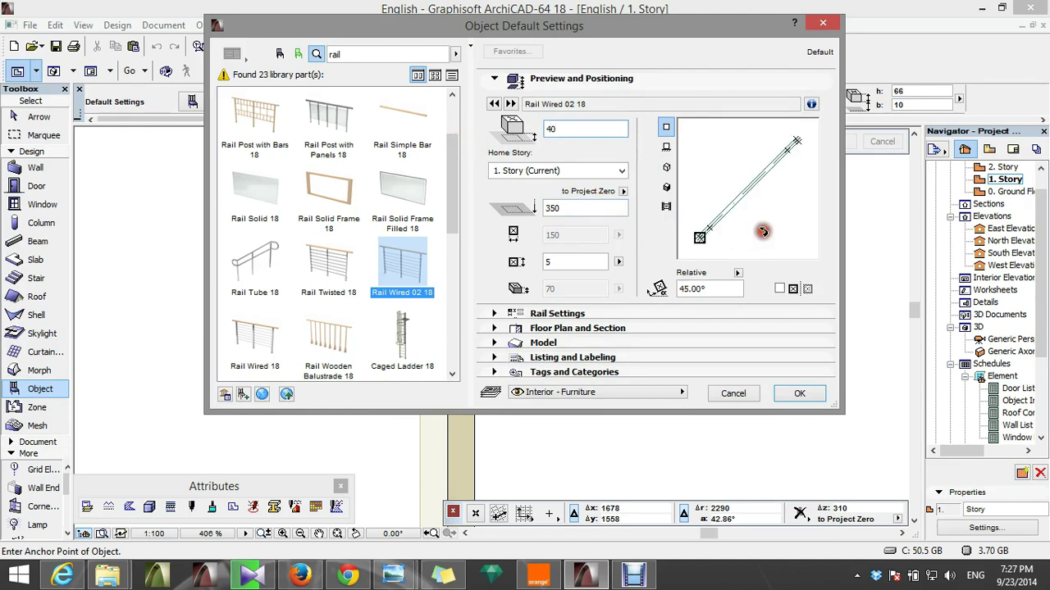
pyautogui.click(769, 234)
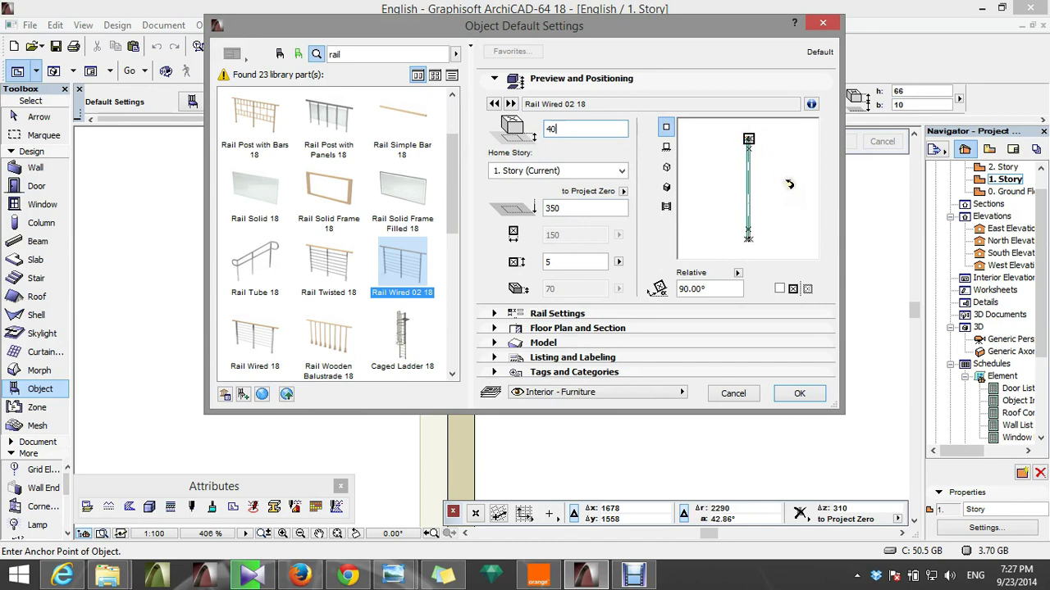
pyautogui.click(800, 395)
# - Place the rail along the balcony's outer side parapet, starting mid-thickness where the parapet meets the house wall, and select it
pyautogui.scroll(3, 718, 175)
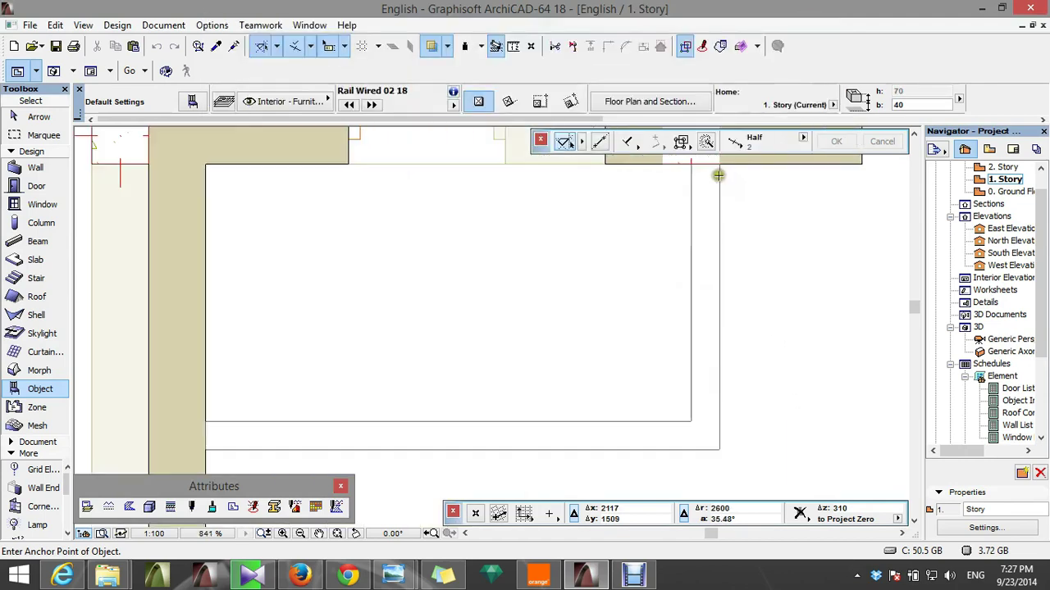
pyautogui.click(705, 164)
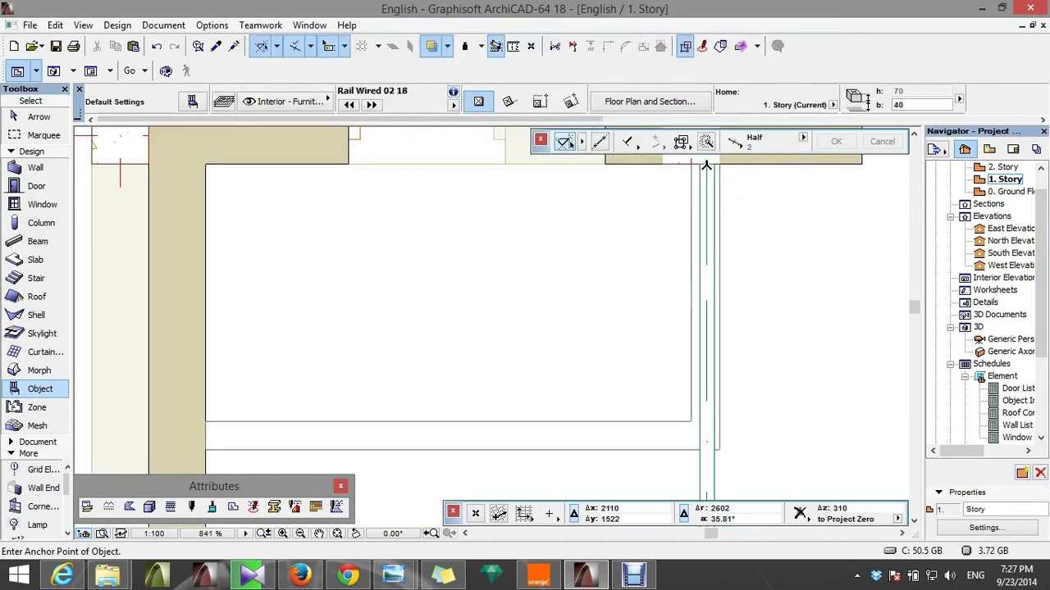
pyautogui.scroll(-2, 705, 164)
pyautogui.click(710, 402)
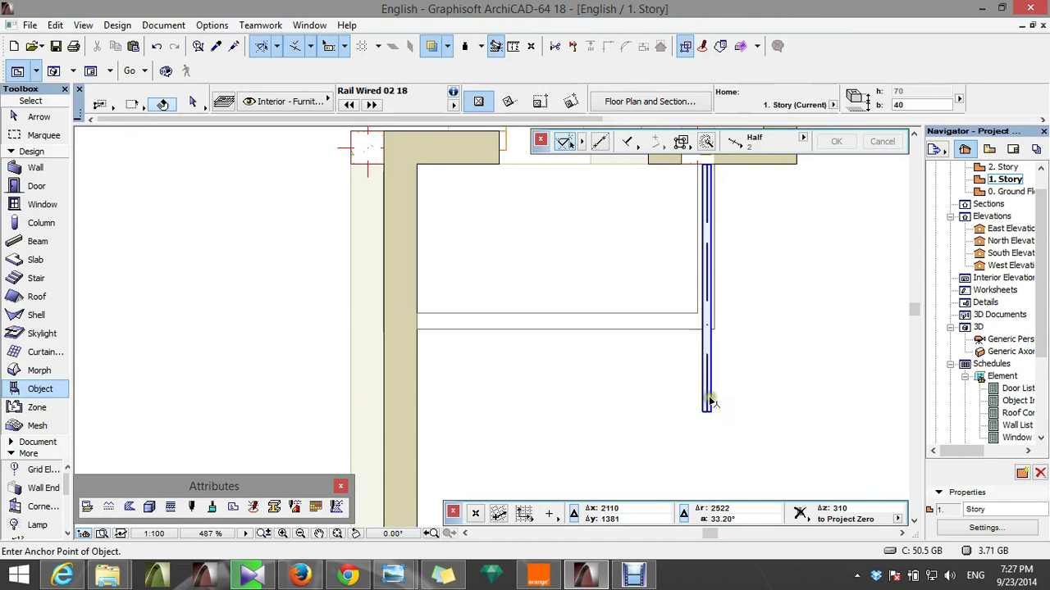
# - Shorten the selected rail to about 94 long so its free end stops at the centre line of the front parapet
pyautogui.scroll(3, 710, 408)
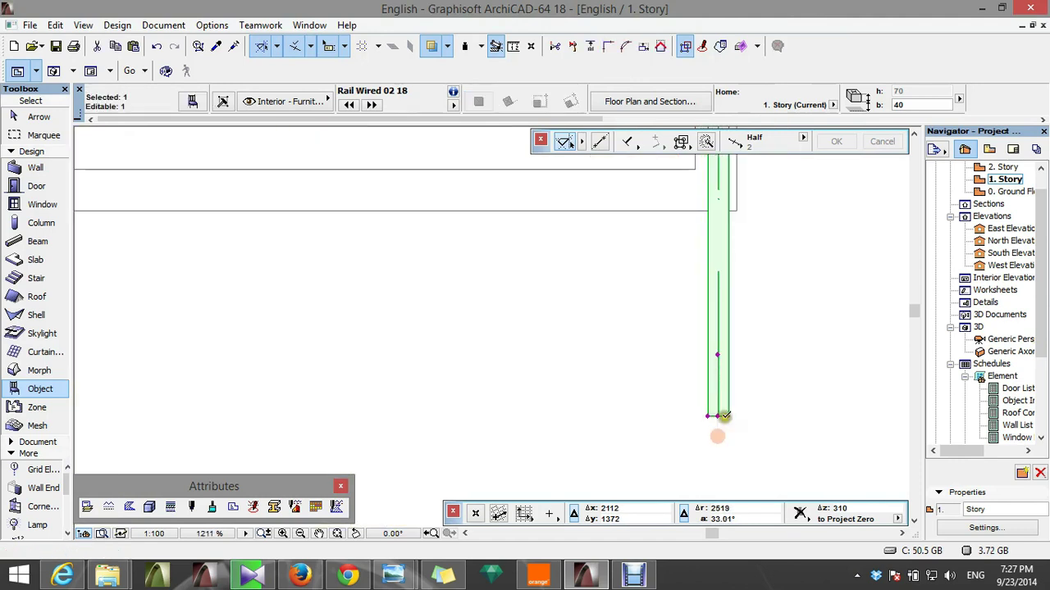
pyautogui.click(717, 417)
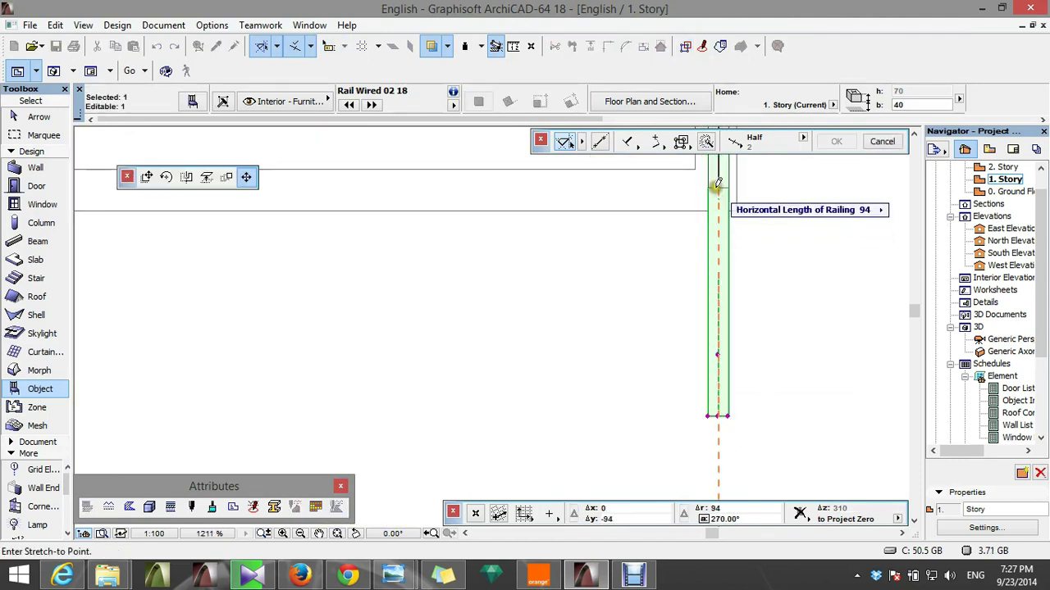
pyautogui.click(717, 189)
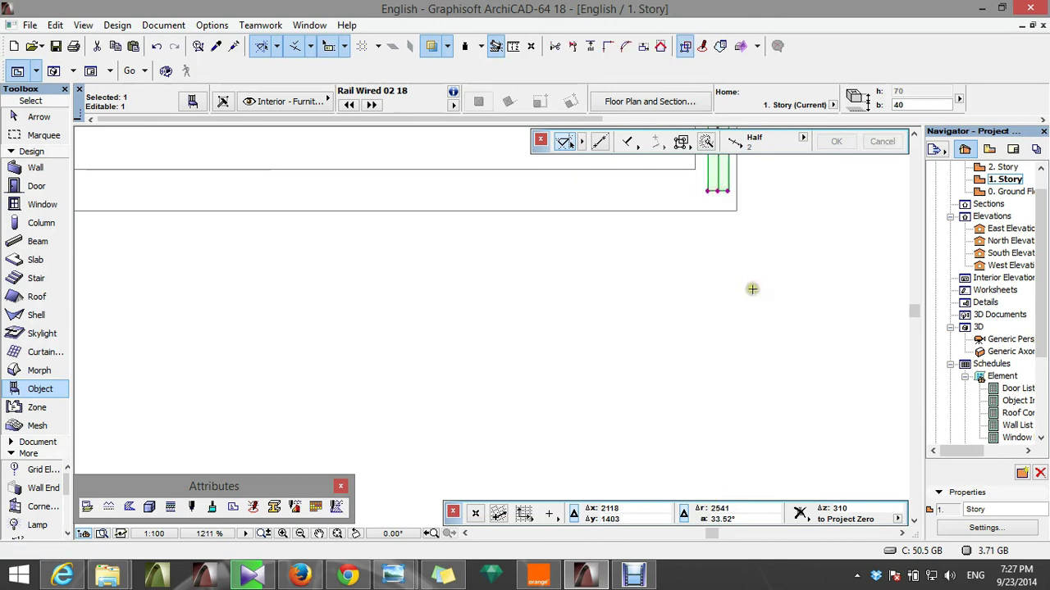
# - Rotate a copy of the rail 90° about its corner end onto the front parapet and stretch it to the house wall, 176 long
pyautogui.hotkey('ctrl', 'alt', 'e')
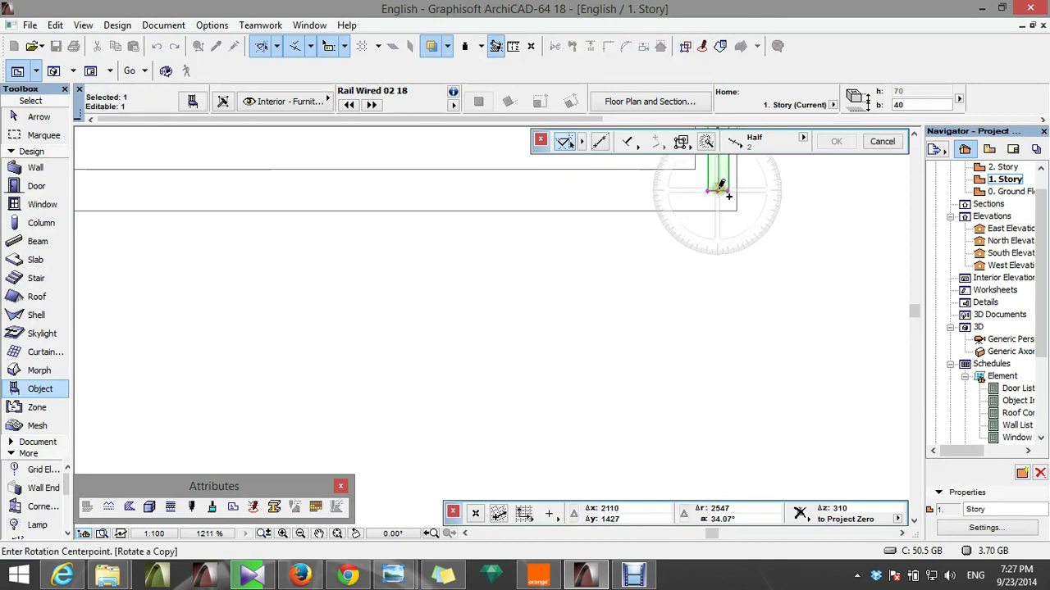
pyautogui.scroll(-3, 718, 186)
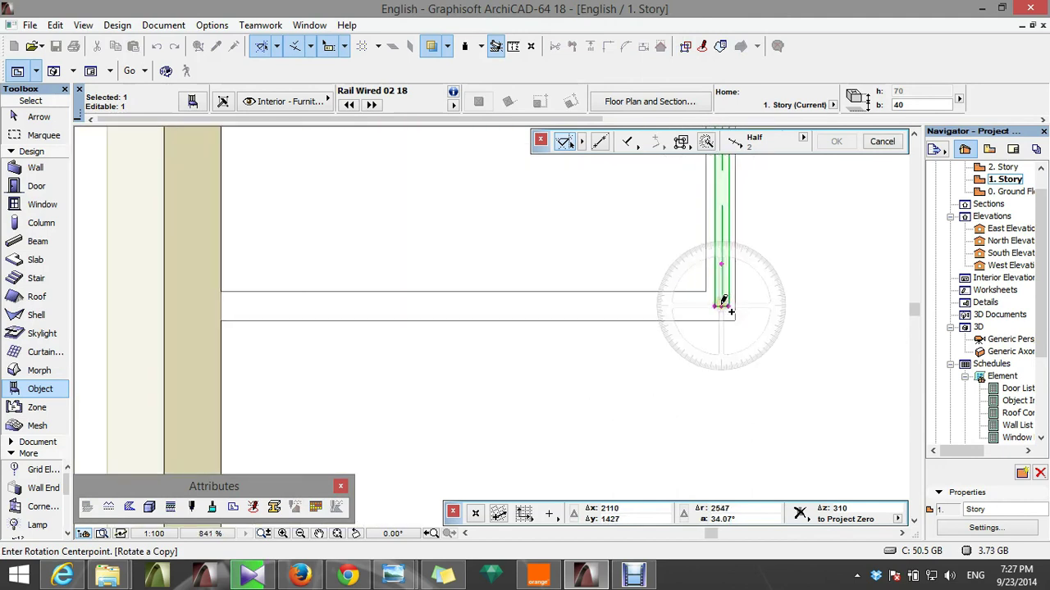
pyautogui.click(721, 305)
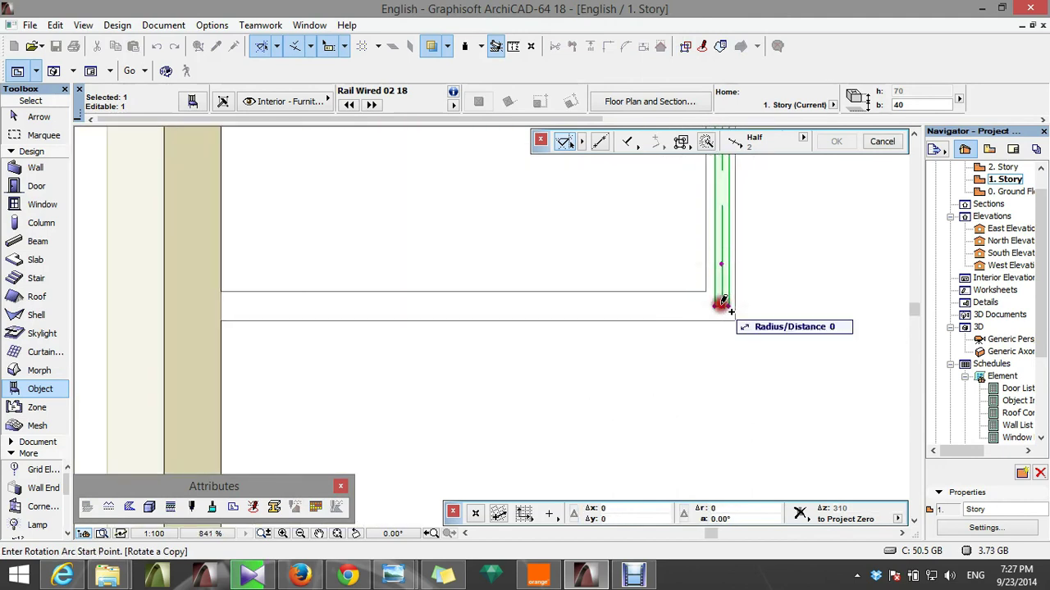
pyautogui.click(725, 258)
pyautogui.click(611, 301)
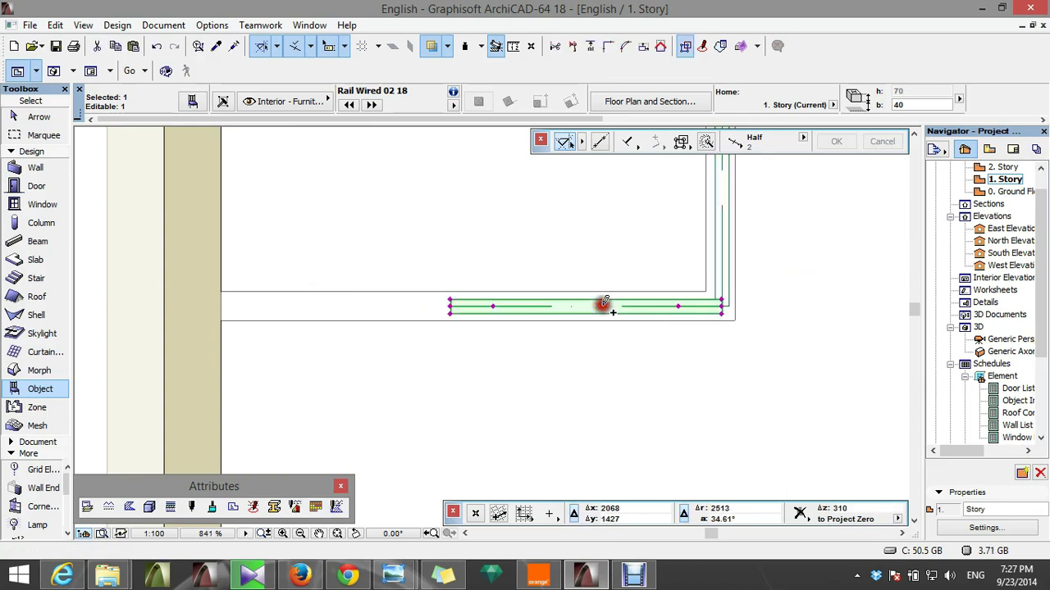
pyautogui.click(451, 304)
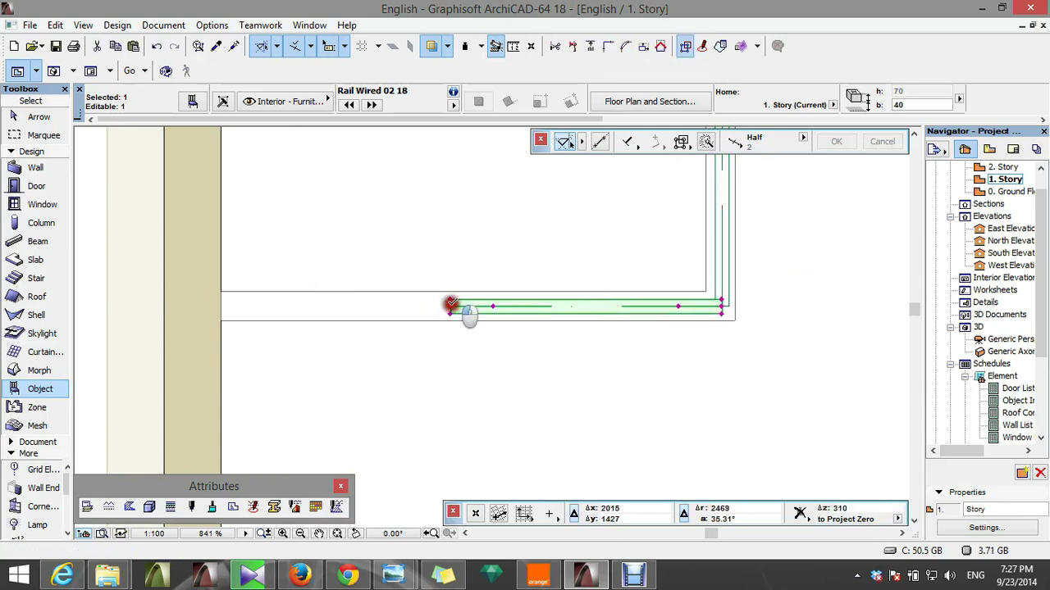
pyautogui.click(222, 305)
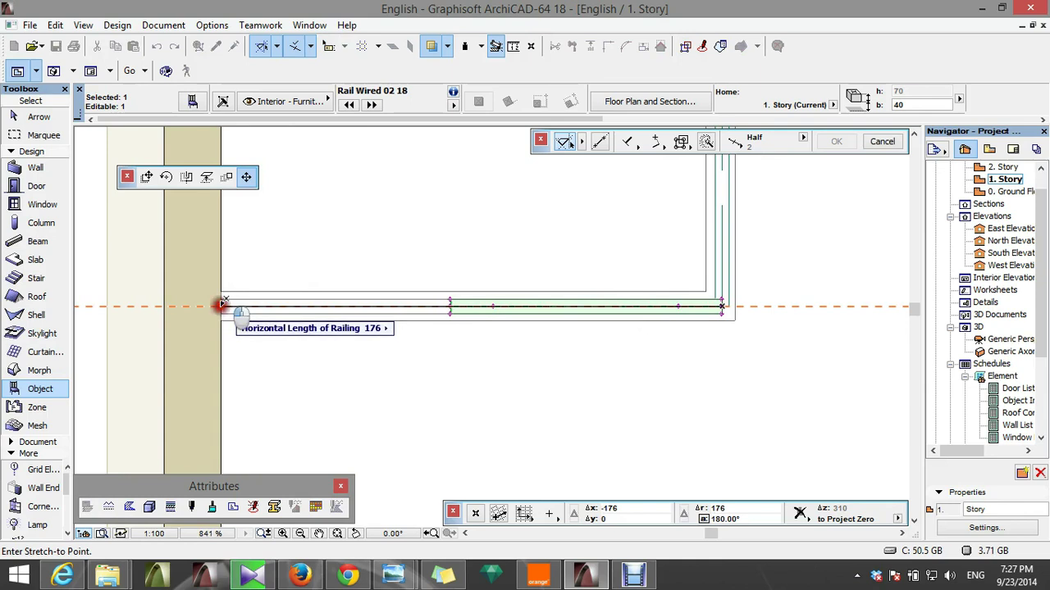
# - Angle the front rail's corner end into a diagonal miter that starts at the side rail's inner edge
pyautogui.scroll(6, 722, 306)
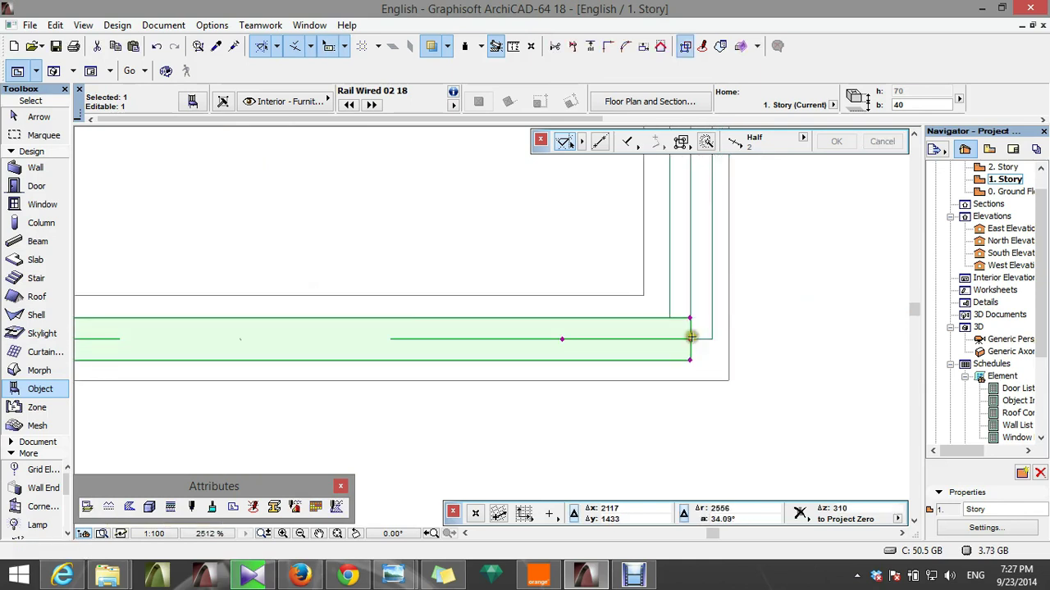
pyautogui.click(691, 279)
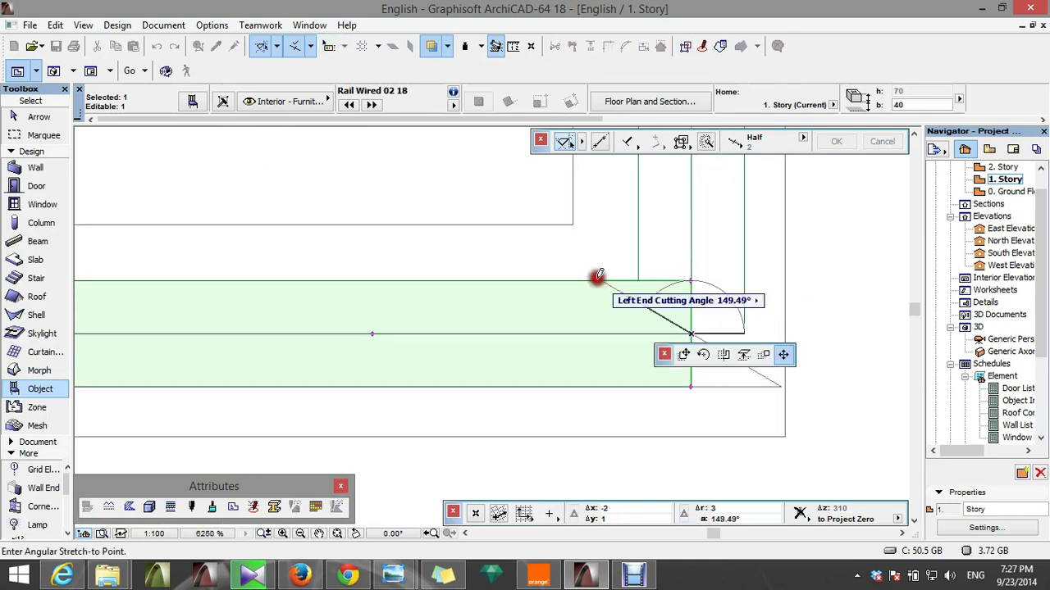
pyautogui.click(617, 248)
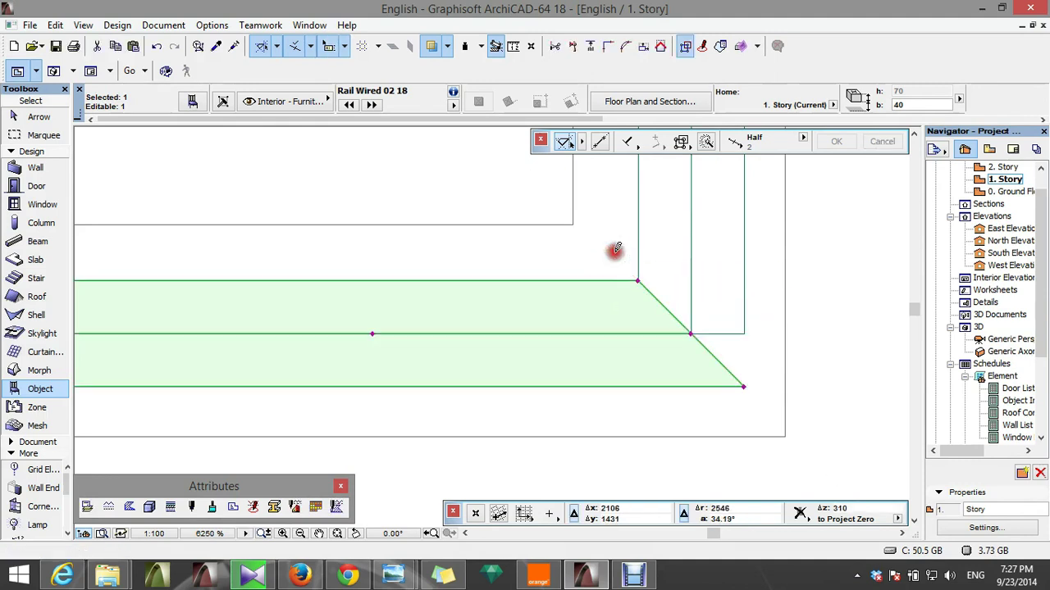
# - Cut the side rail's corner end at 45° to match the front rail's miter, and deselect it
pyautogui.click(707, 306)
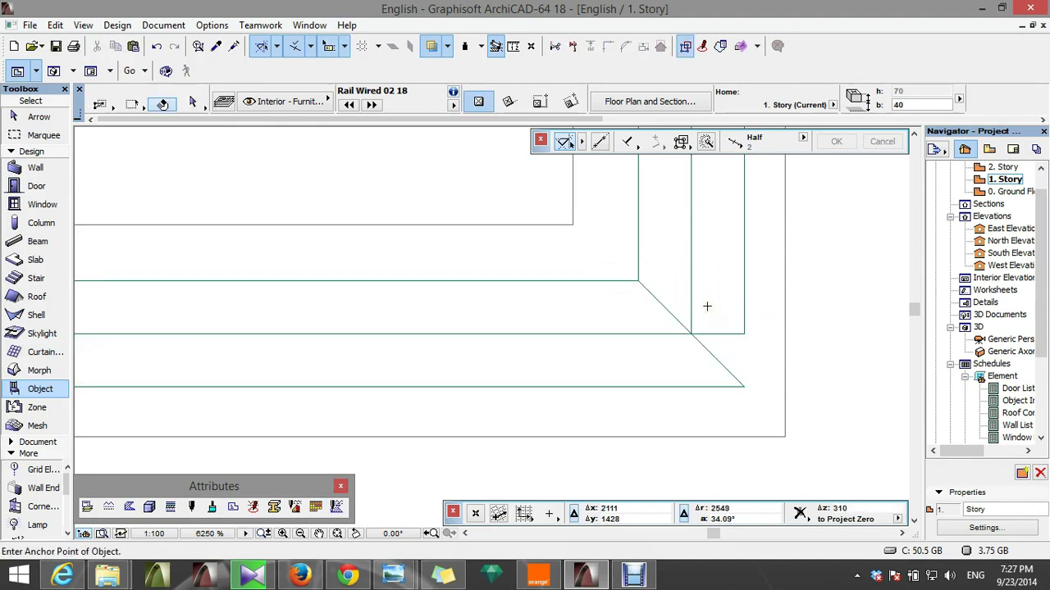
pyautogui.click(706, 310)
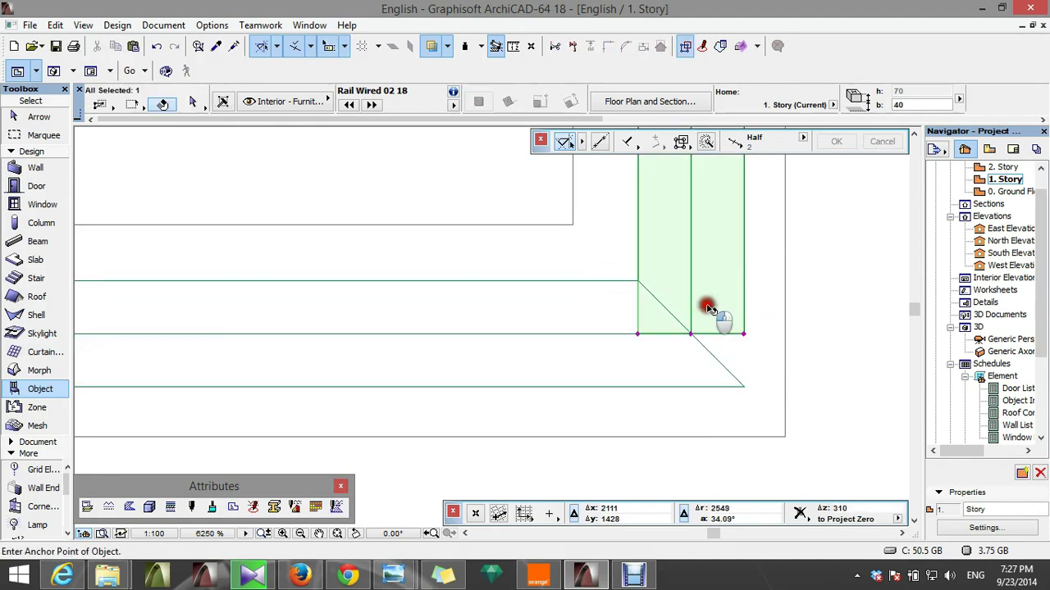
pyautogui.click(739, 334)
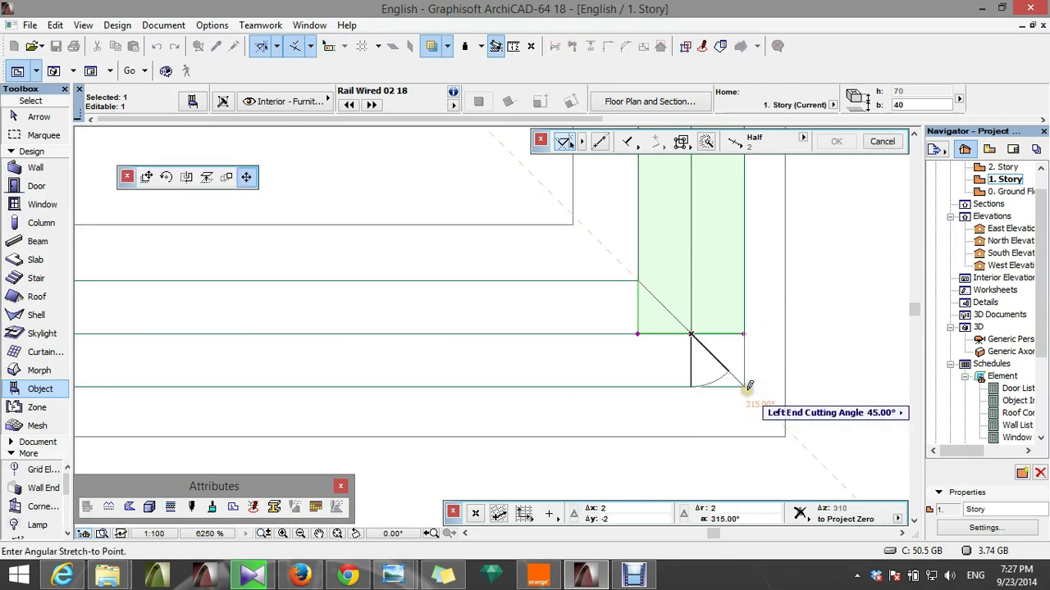
pyautogui.scroll(-10, 749, 386)
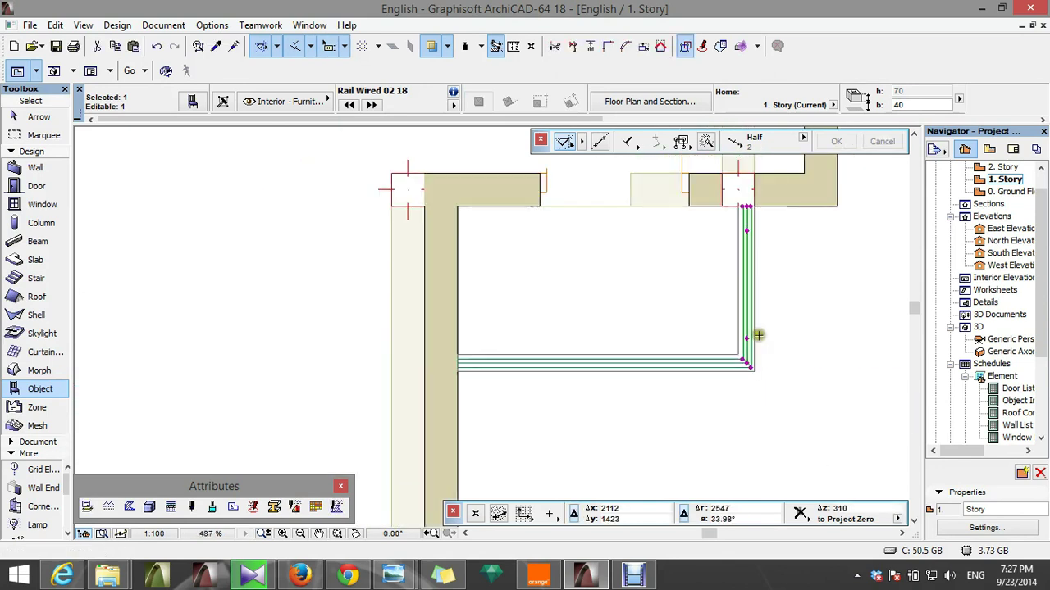
pyautogui.press('Escape')
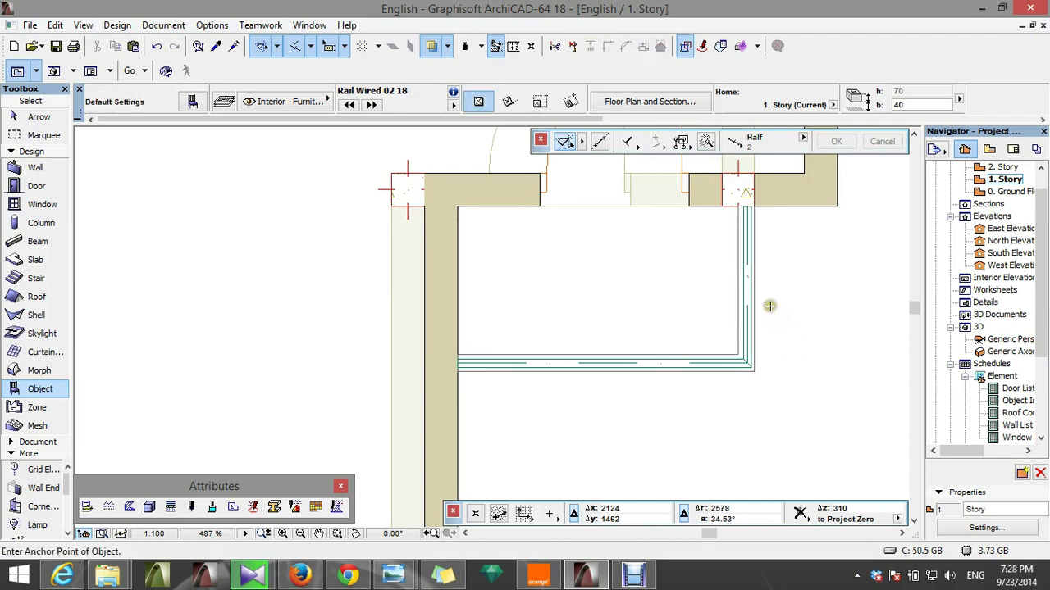
# - Examine the finished small-balcony railing and the other first-story balcony in 3D, and return to the floor plan
pyautogui.press('F3')
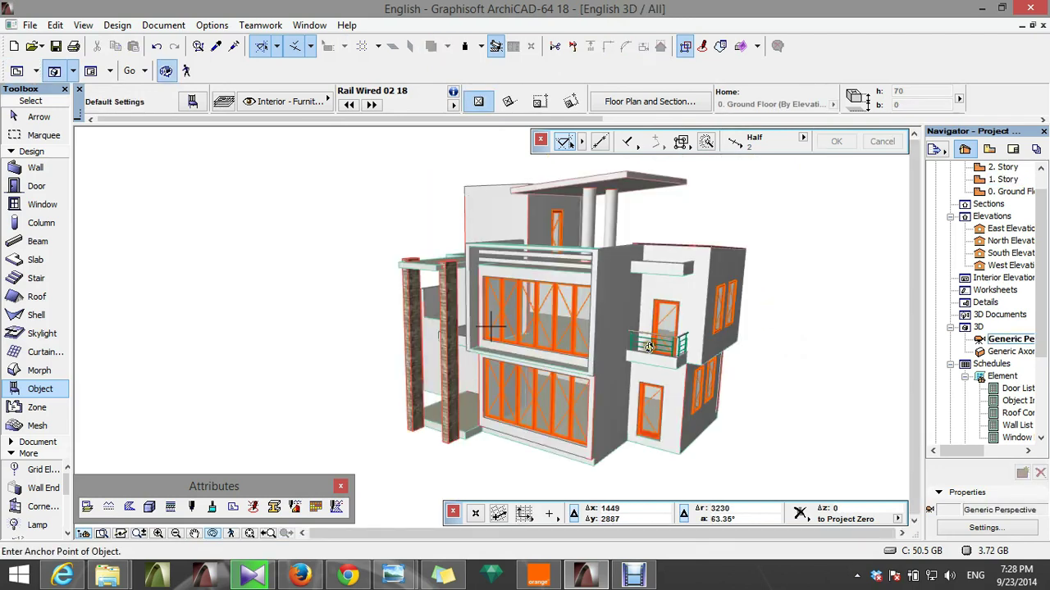
pyautogui.scroll(5, 652, 346)
pyautogui.moveTo(684, 340)
pyautogui.keyDown('shift'); pyautogui.mouseDown(button='middle')
pyautogui.moveTo(490, 323)
pyautogui.moveTo(524, 301)
pyautogui.moveTo(484, 293)
pyautogui.moveTo(751, 372)
pyautogui.moveTo(762, 340)
pyautogui.moveTo(732, 285)
pyautogui.moveTo(648, 260)
pyautogui.moveTo(820, 373)
pyautogui.moveTo(904, 389)
pyautogui.moveTo(700, 331)
pyautogui.mouseUp(button='middle'); pyautogui.keyUp('shift')
pyautogui.scroll(-10, 776, 381)
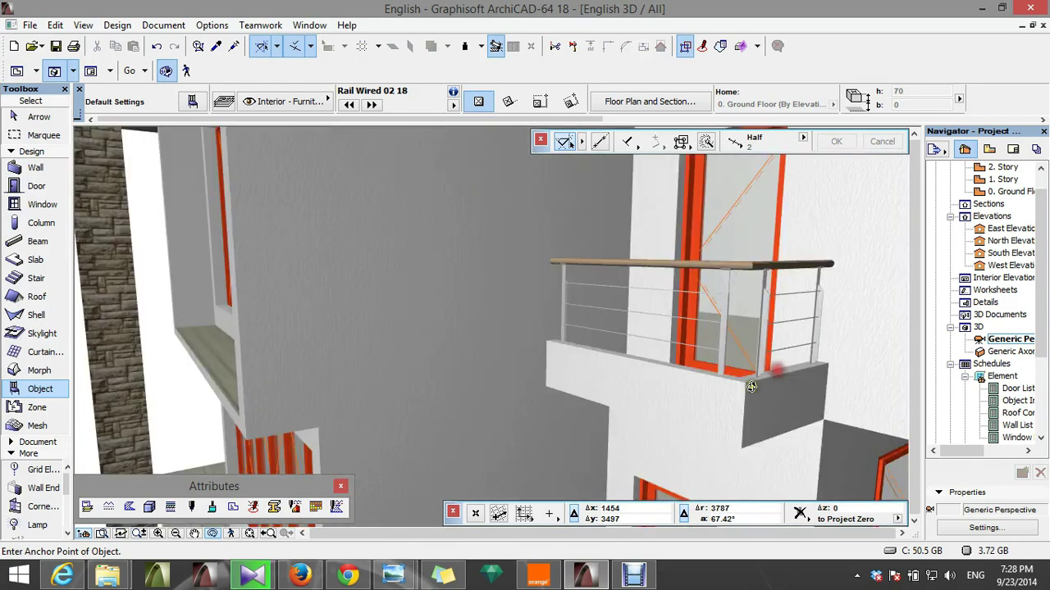
pyautogui.keyDown('shift'); pyautogui.moveTo(775, 382); pyautogui.dragTo(390, 345, button='middle'); pyautogui.keyUp('shift')
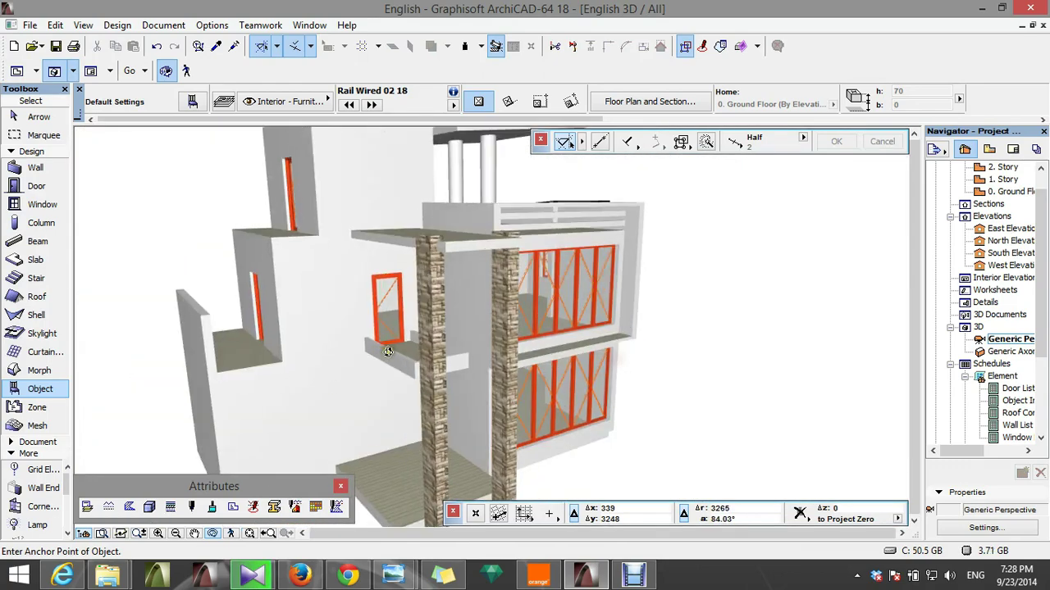
pyautogui.scroll(5, 390, 348)
pyautogui.press('F2')
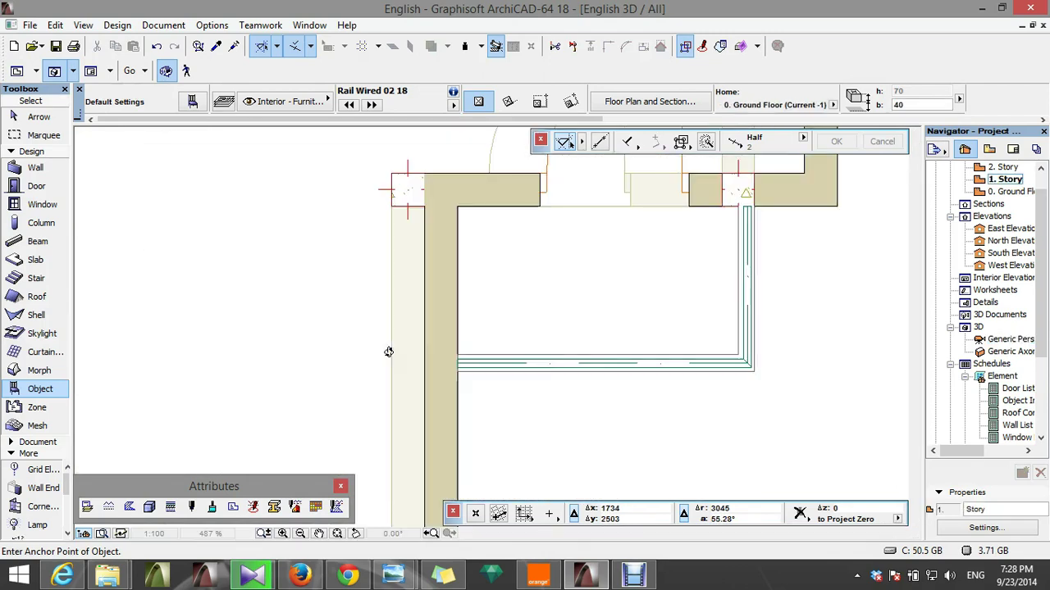
# - Drag a copy of both mitered rails from the small balcony's outer parapet corner to the matching corner of the other first-story balcony
pyautogui.keyDown('shift'); pyautogui.click(737, 360); pyautogui.keyUp('shift')
pyautogui.keyDown('shift'); pyautogui.click(759, 374); pyautogui.keyUp('shift')
pyautogui.scroll(5, 761, 374)
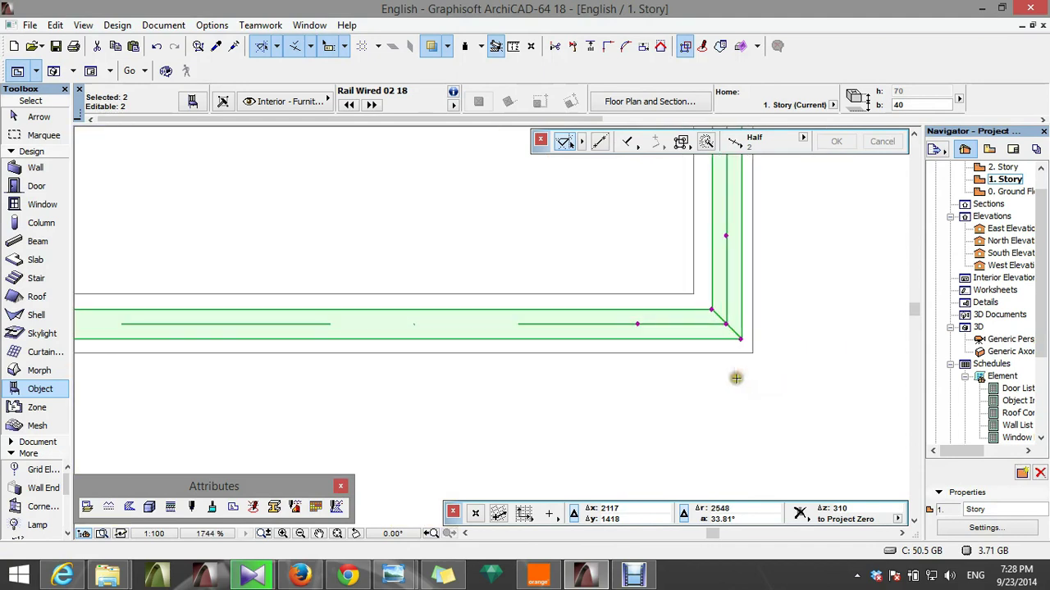
pyautogui.hotkey('ctrl', 'alt', 'd')
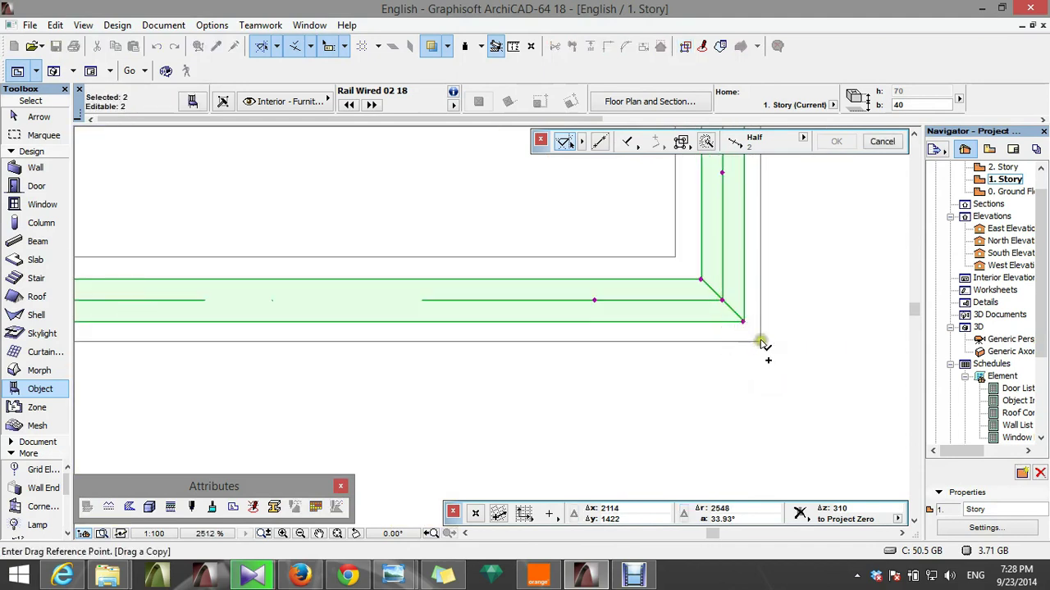
pyautogui.click(761, 343)
pyautogui.scroll(-10, 837, 326)
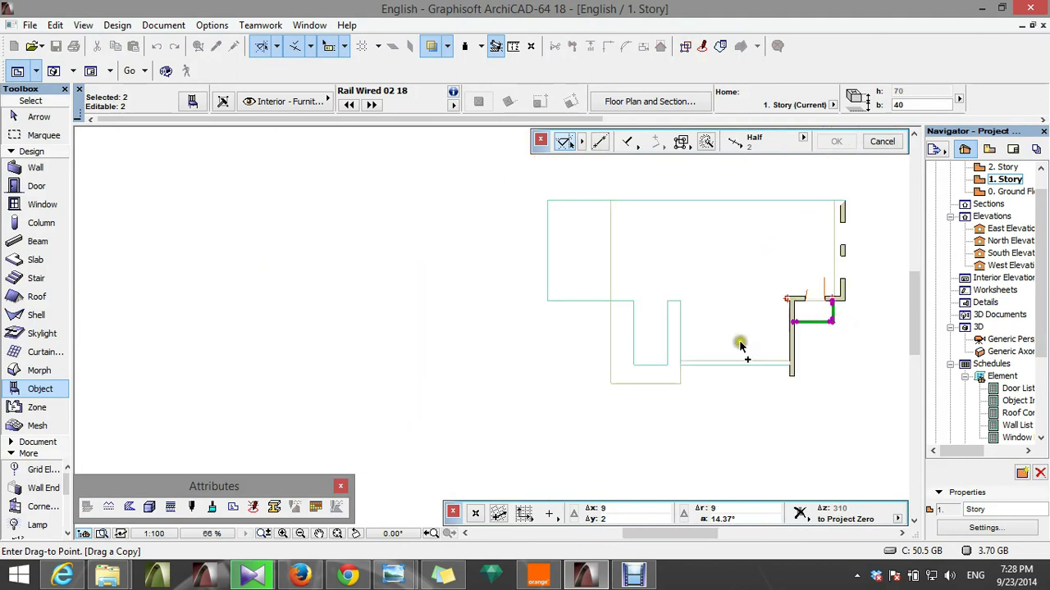
pyautogui.scroll(8, 669, 394)
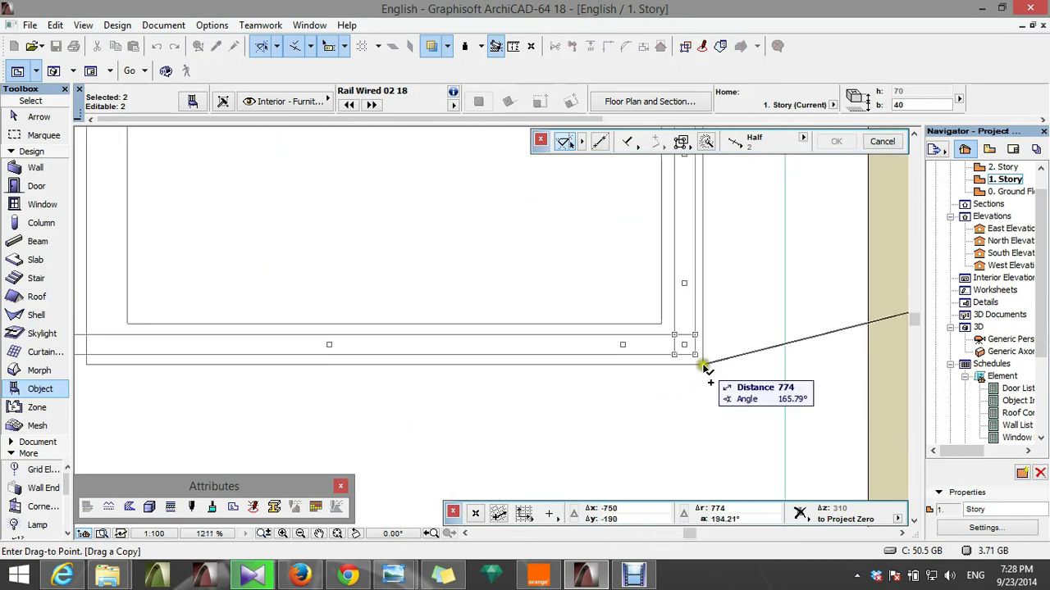
pyautogui.click(702, 364)
# - Stretch the copied side rail up to the house wall beside the balcony door, 285 long
pyautogui.scroll(-3, 707, 425)
pyautogui.scroll(-4, 710, 430)
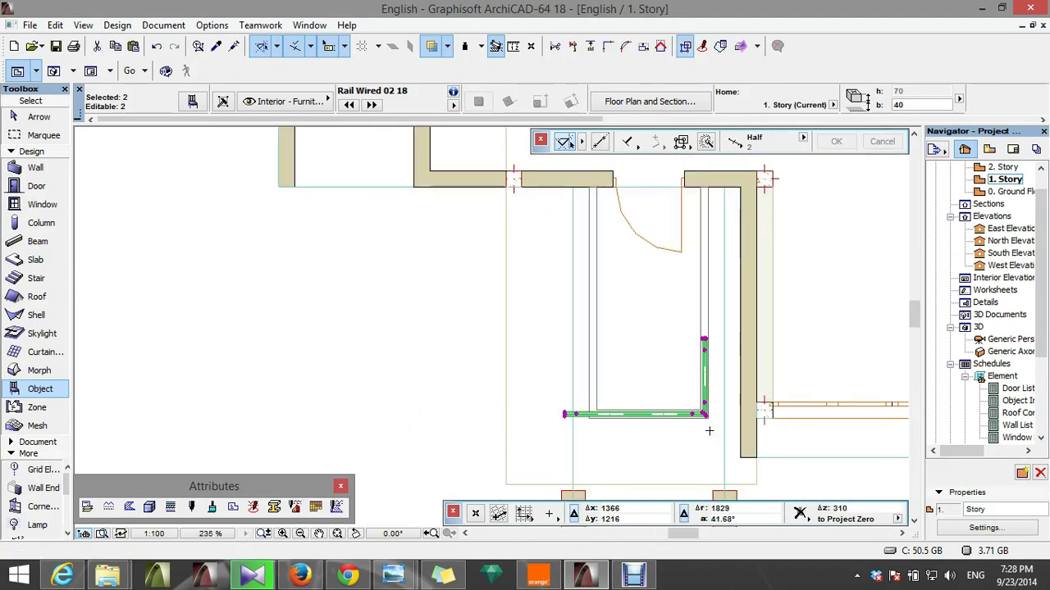
pyautogui.scroll(3, 698, 288)
pyautogui.scroll(-2, 712, 402)
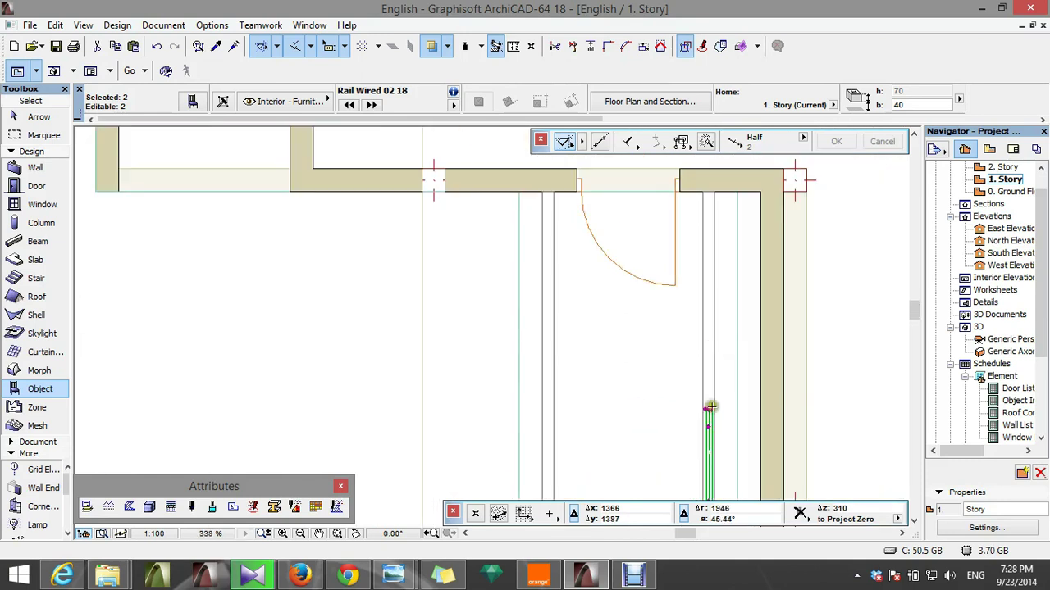
pyautogui.scroll(3, 705, 410)
pyautogui.click(705, 399)
pyautogui.scroll(-5, 706, 399)
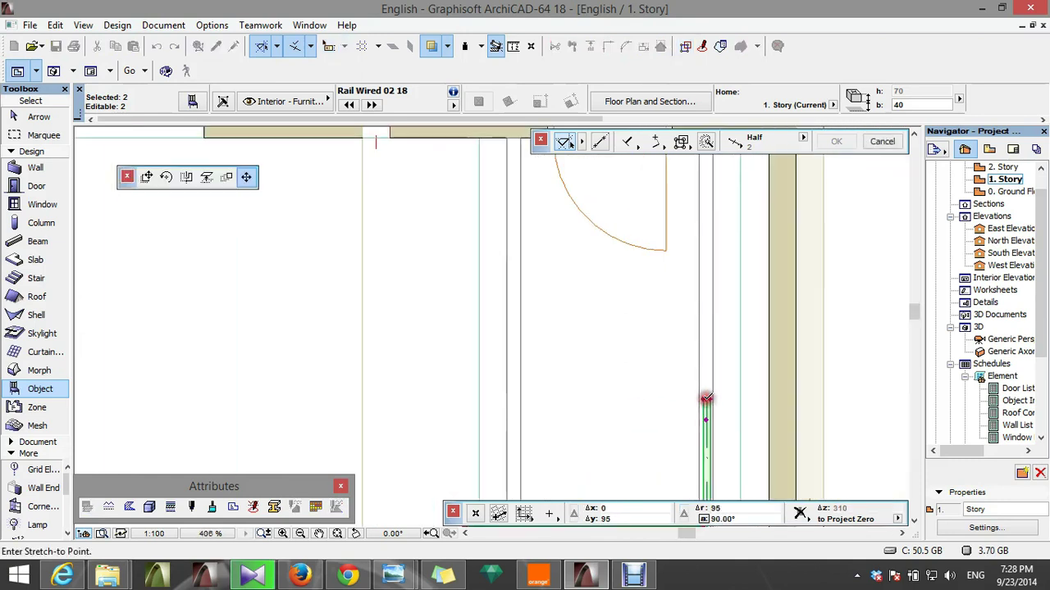
pyautogui.scroll(5, 703, 301)
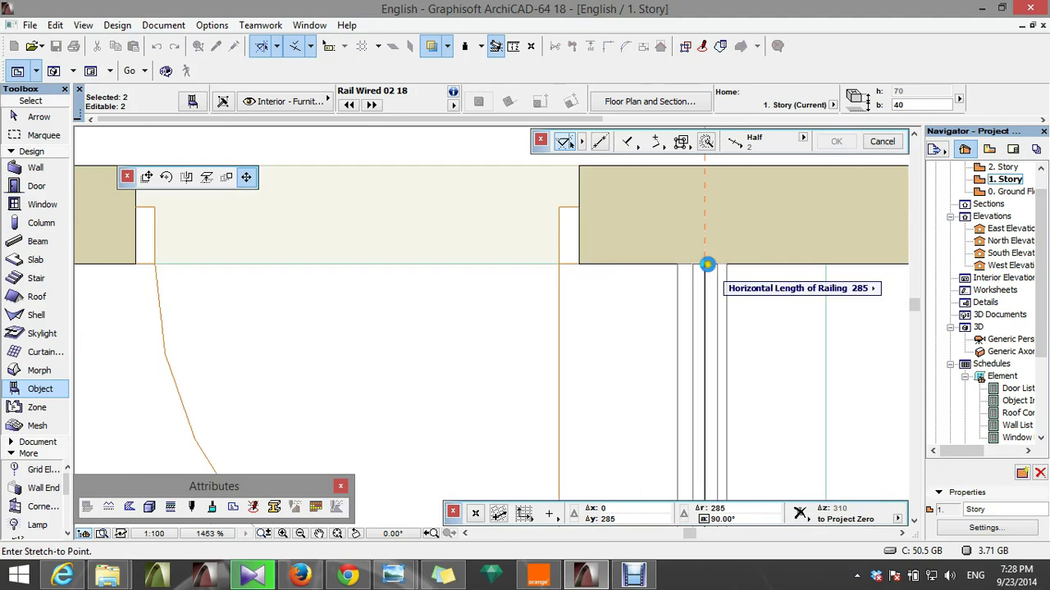
pyautogui.click(707, 263)
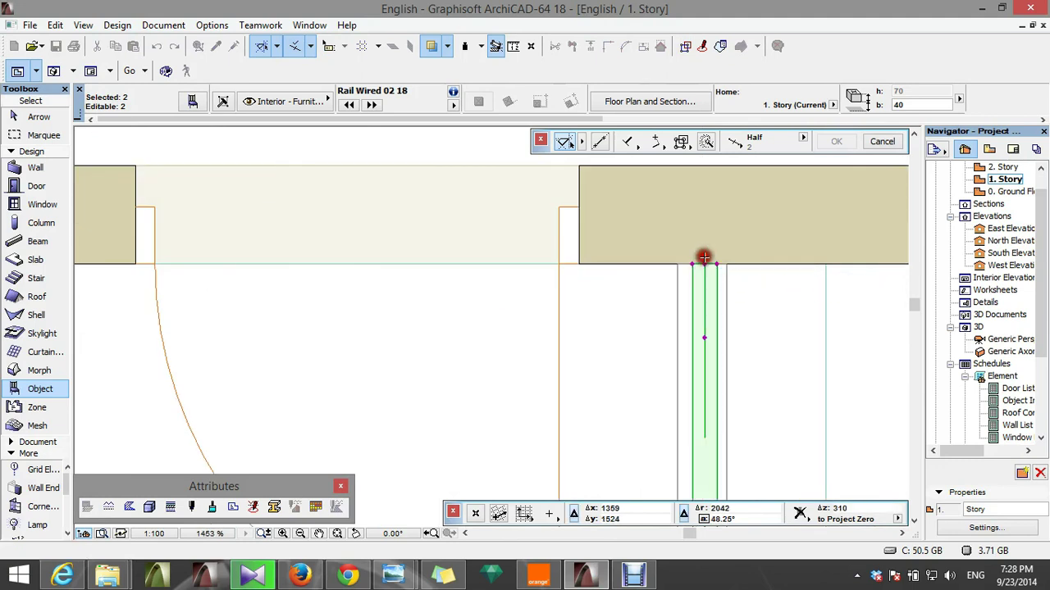
# - Shorten the copied front rail so its free end stops mid-thickness in the opposite side parapet, and deselect the rails
pyautogui.scroll(-6, 705, 254)
pyautogui.scroll(6, 661, 396)
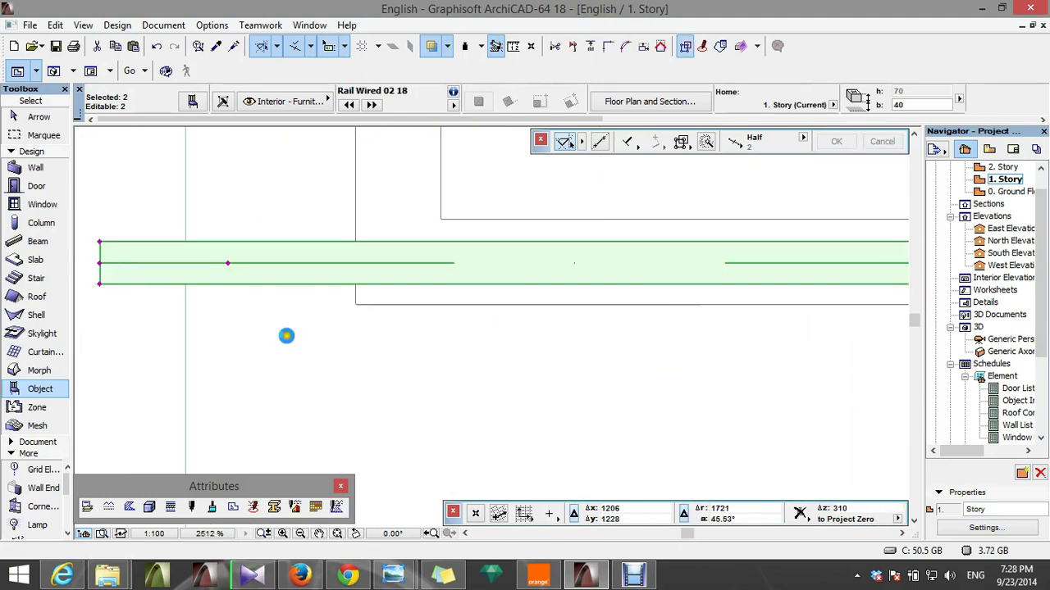
pyautogui.scroll(-1, 286, 335)
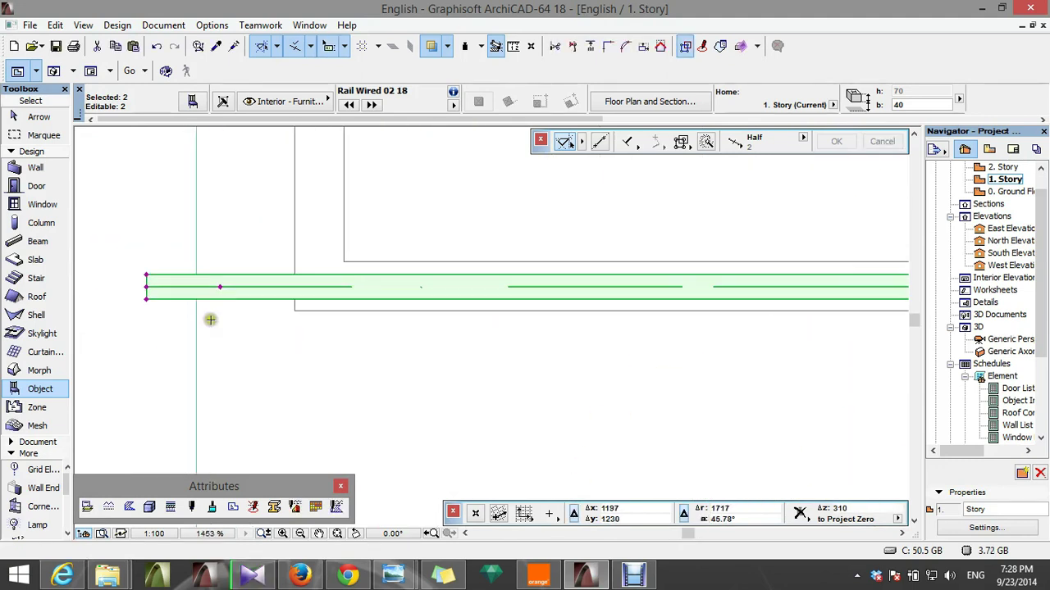
pyautogui.click(146, 286)
pyautogui.scroll(2, 329, 284)
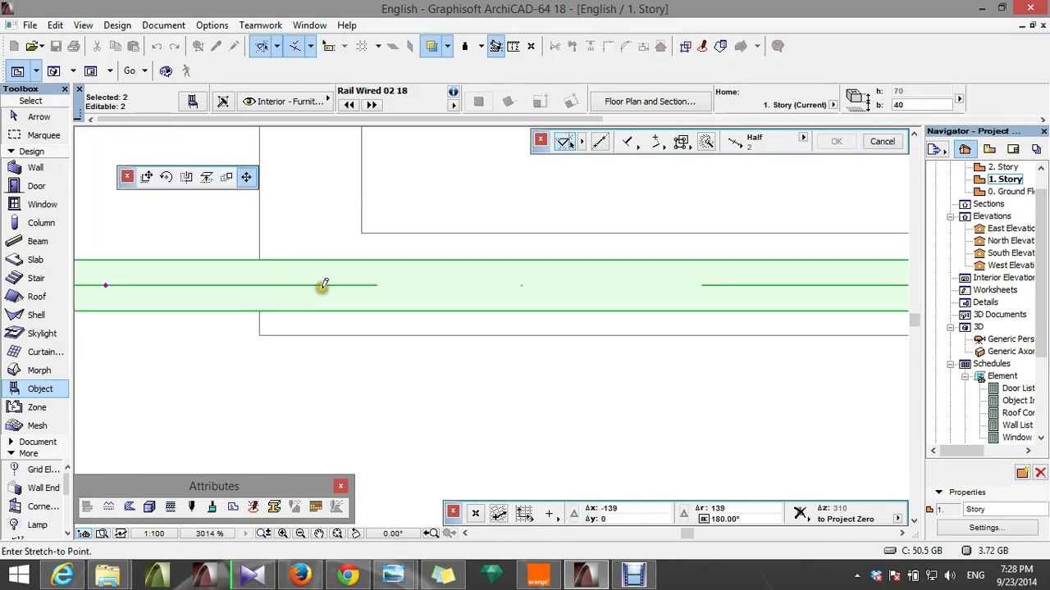
pyautogui.click(308, 293)
pyautogui.scroll(-4, 304, 328)
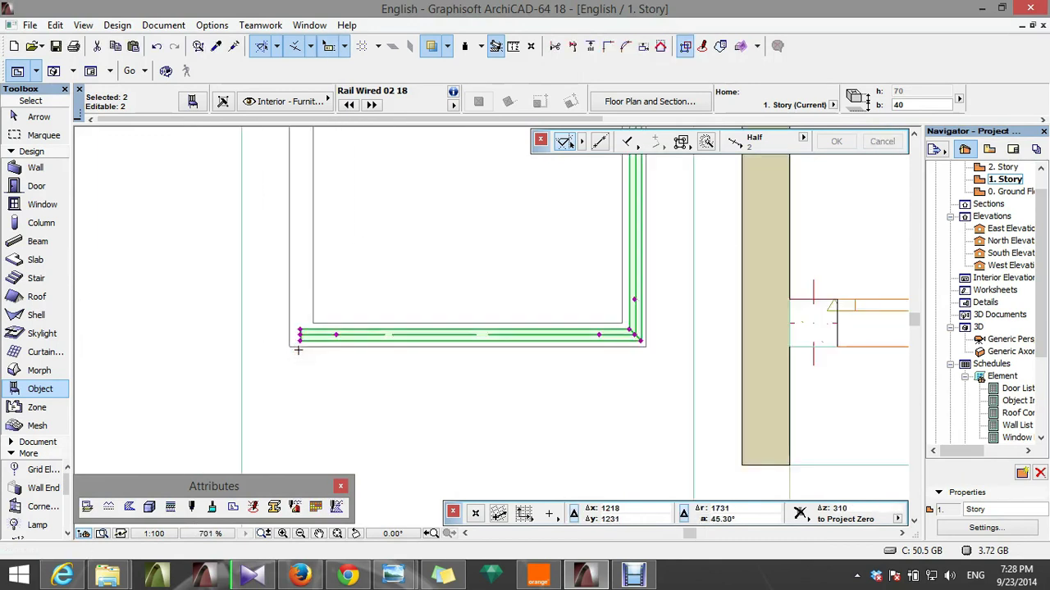
pyautogui.press('Escape')
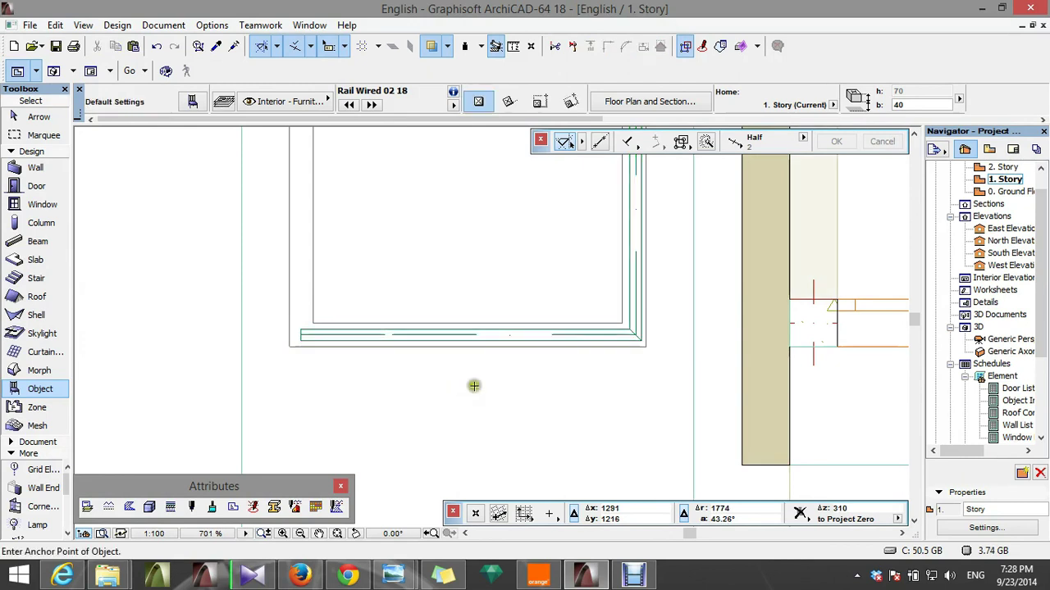
# - Mirror a copy of the side rail about the front parapet's midline onto the opposite side parapet, and deselect it
pyautogui.keyDown('shift'); pyautogui.click(633, 315); pyautogui.keyUp('shift')
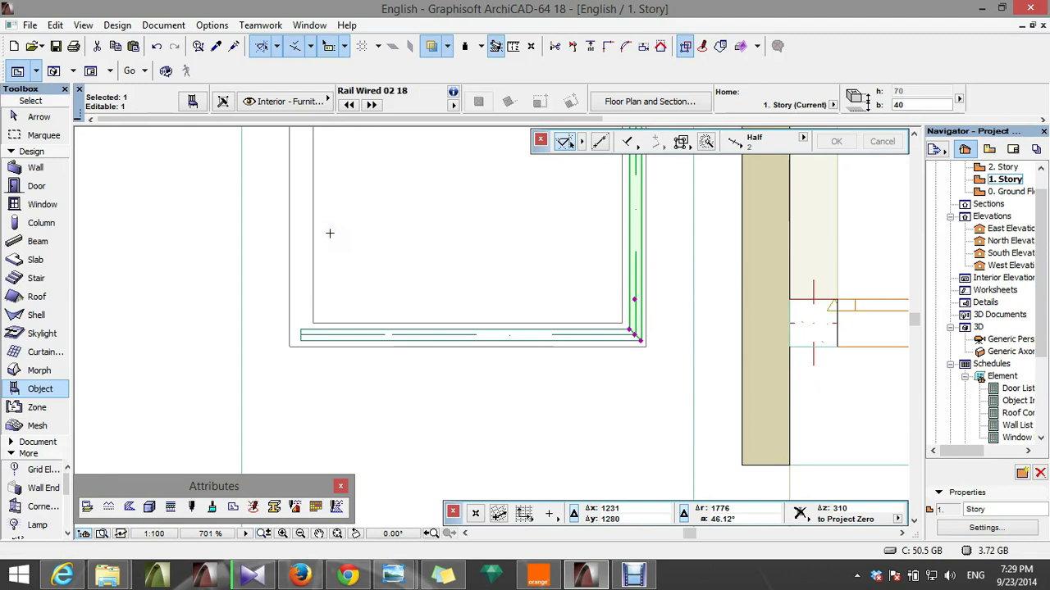
pyautogui.hotkey('ctrl', 'alt', 'm')
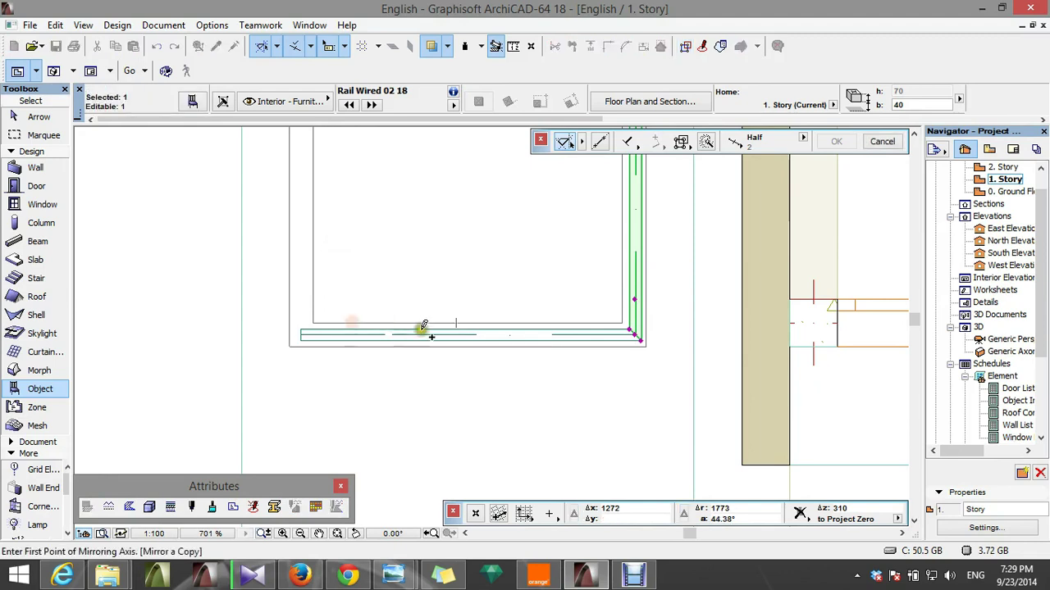
pyautogui.click(456, 323)
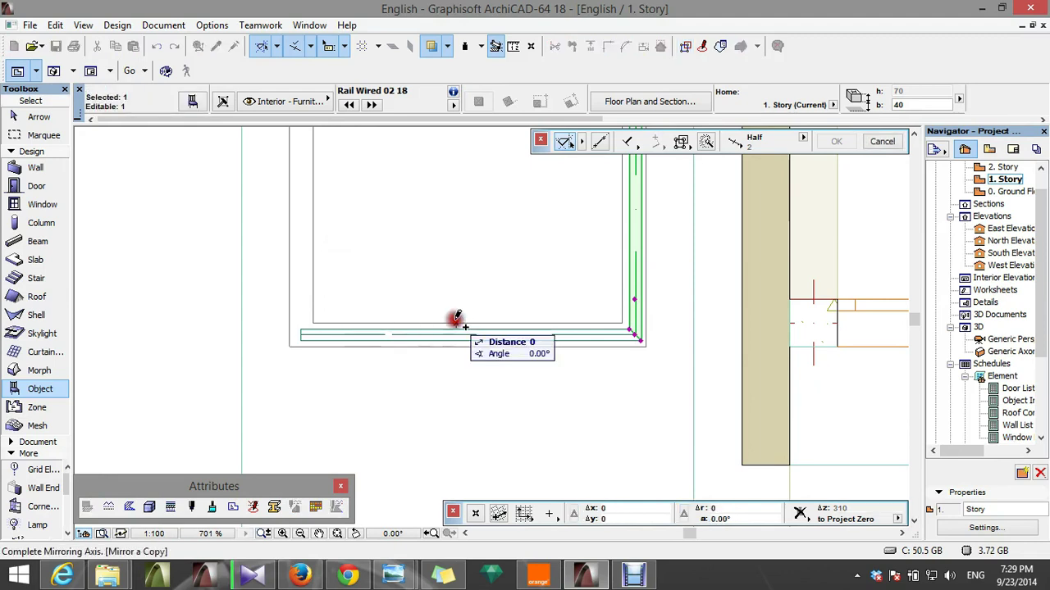
pyautogui.click(457, 238)
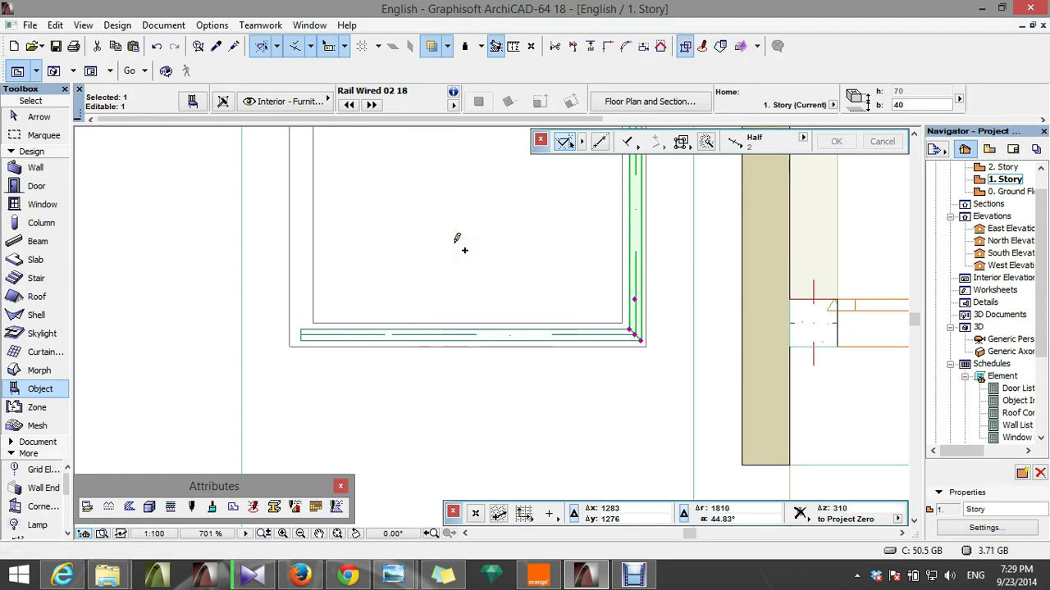
pyautogui.hotkey('ctrl', 'alt', 'm')
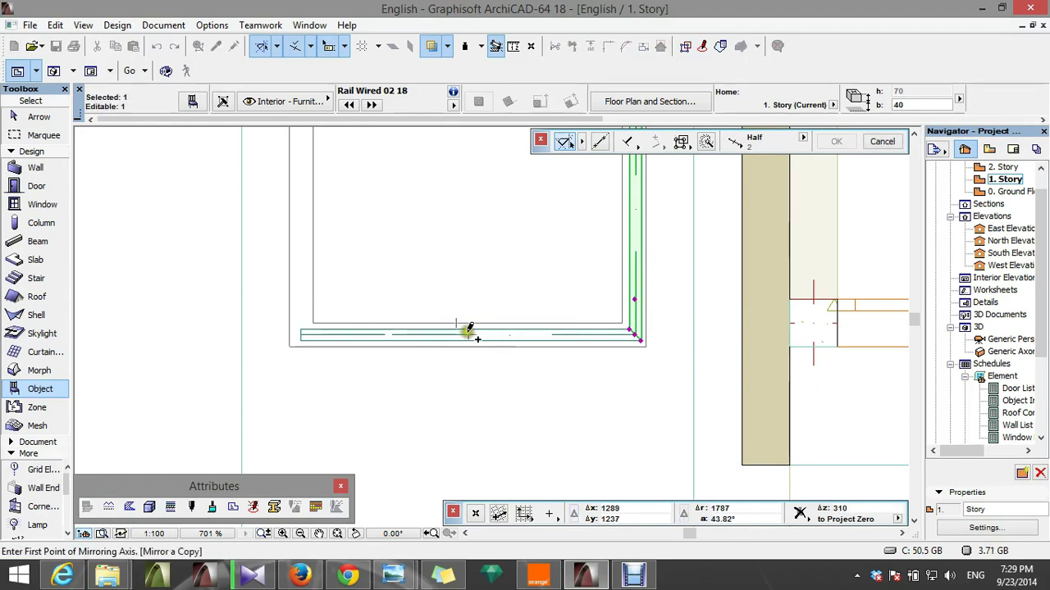
pyautogui.click(467, 333)
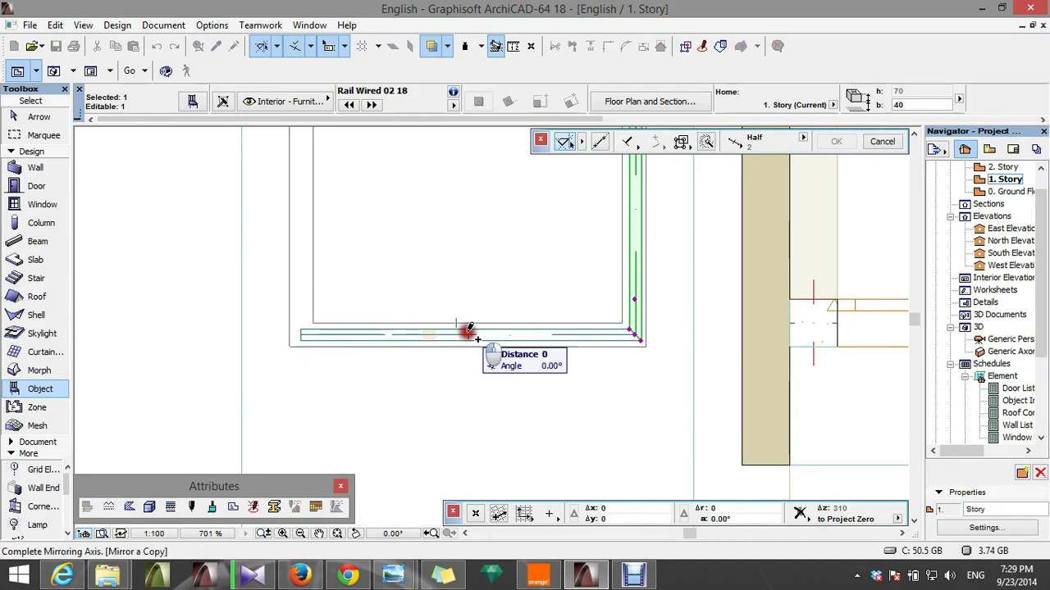
pyautogui.click(471, 218)
pyautogui.scroll(5, 370, 385)
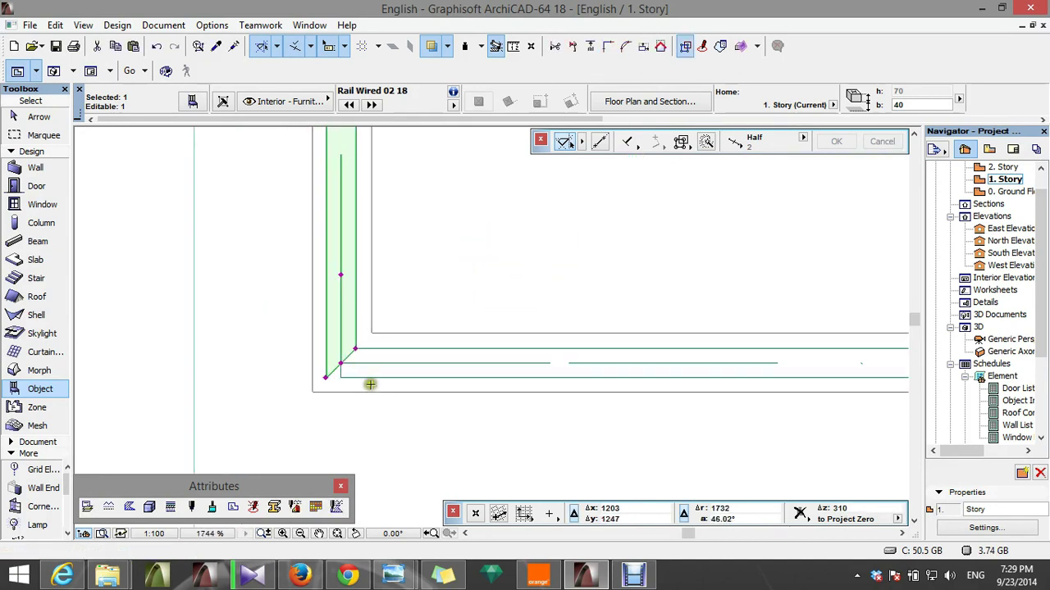
pyautogui.scroll(2, 369, 385)
pyautogui.press('Escape')
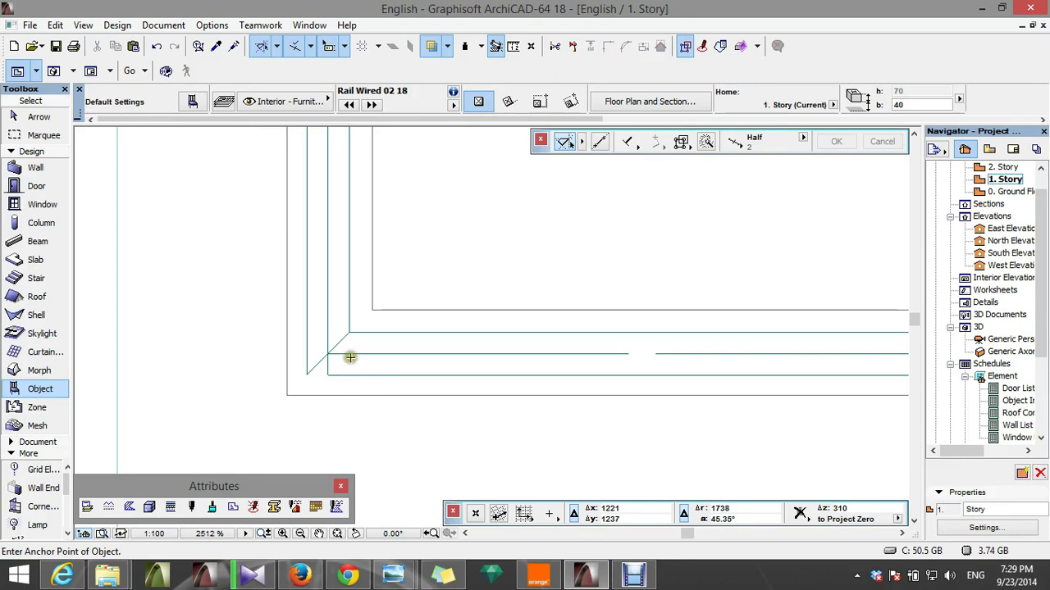
# - Miter the front rail's square end to meet the mirrored side rail at the corner, and deselect the rail
pyautogui.keyDown('shift'); pyautogui.click(353, 355); pyautogui.keyUp('shift')
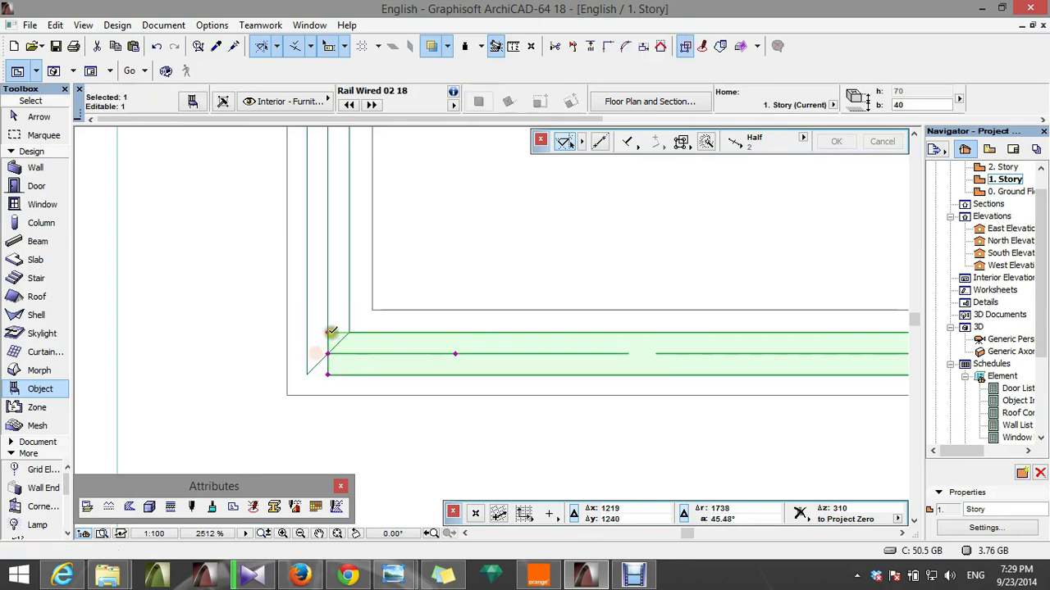
pyautogui.click(329, 332)
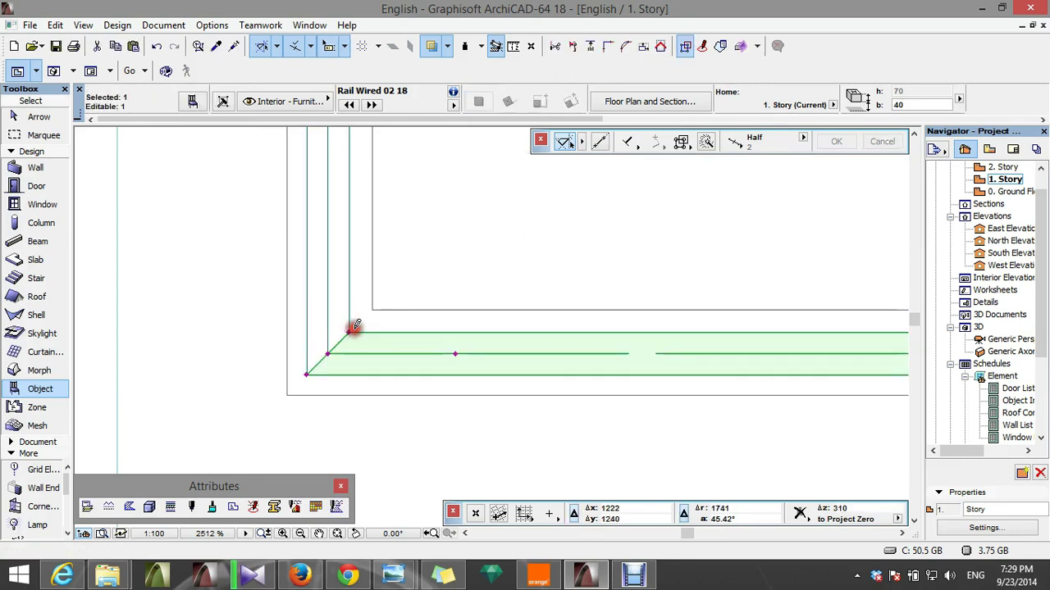
pyautogui.scroll(-5, 282, 393)
pyautogui.scroll(-7, 282, 405)
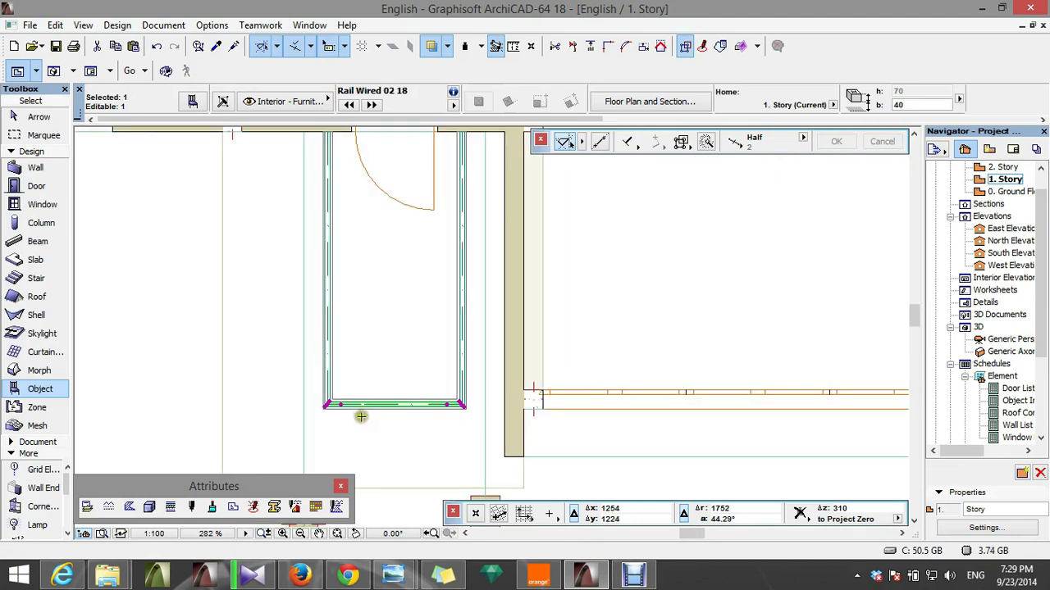
pyautogui.press('Escape')
pyautogui.scroll(-4, 430, 443)
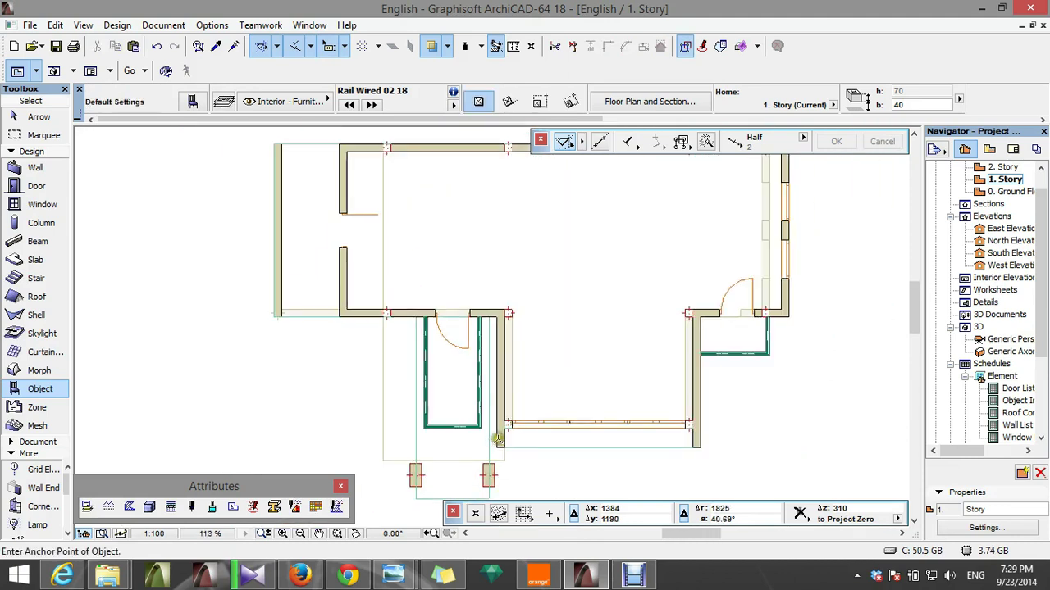
# - Drag a copy of the mitered front rail onto the low parapet at the south end of the west balcony, between its two walls
pyautogui.scroll(12, 390, 427)
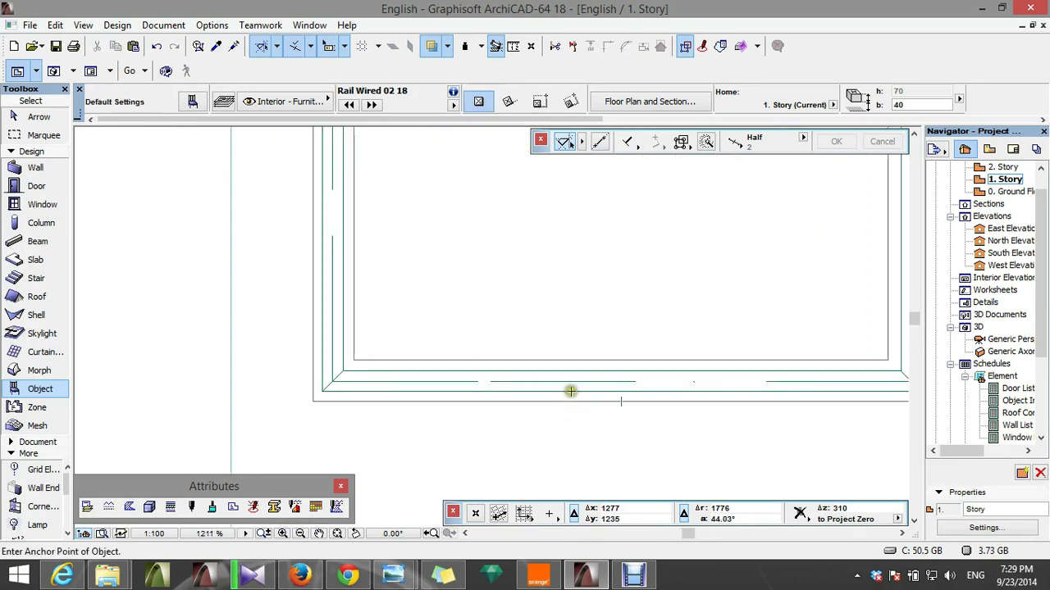
pyautogui.click(566, 389)
pyautogui.scroll(-6, 305, 410)
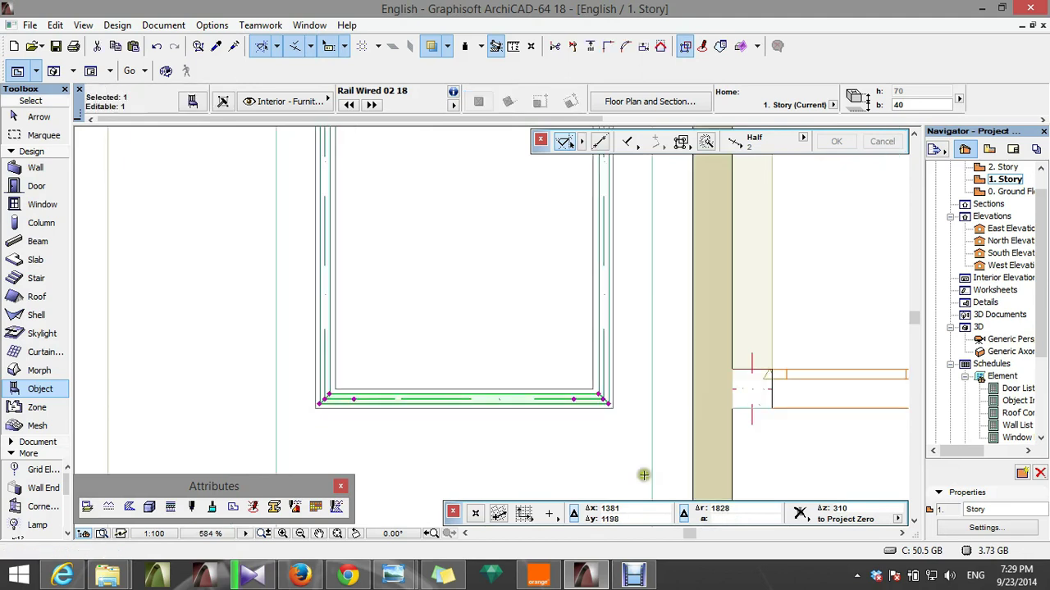
pyautogui.hotkey('ctrl', 'shift', 'd')
pyautogui.scroll(10, 604, 403)
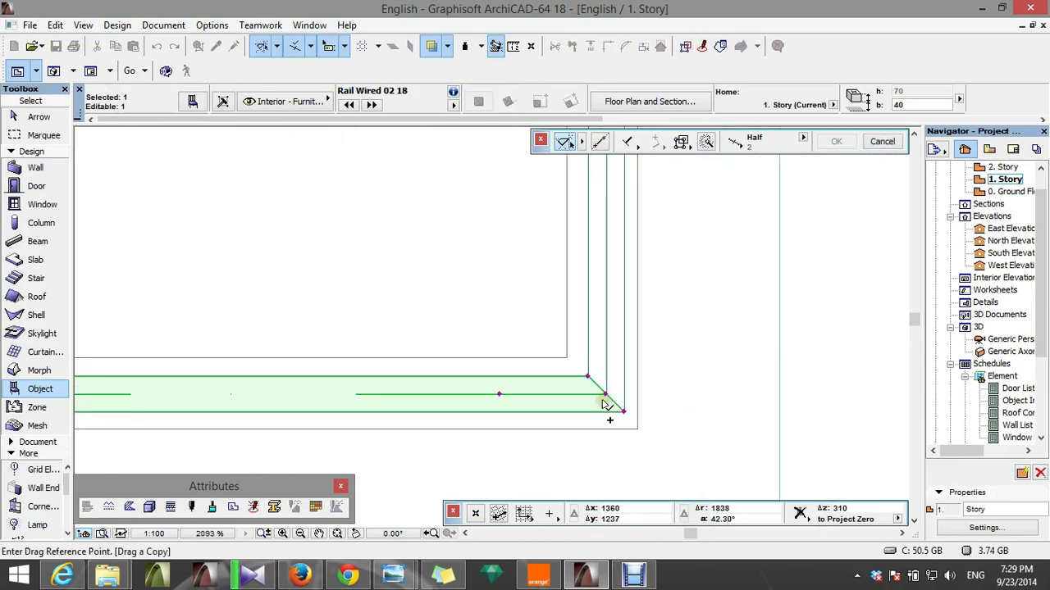
pyautogui.click(606, 396)
pyautogui.scroll(-20, 710, 402)
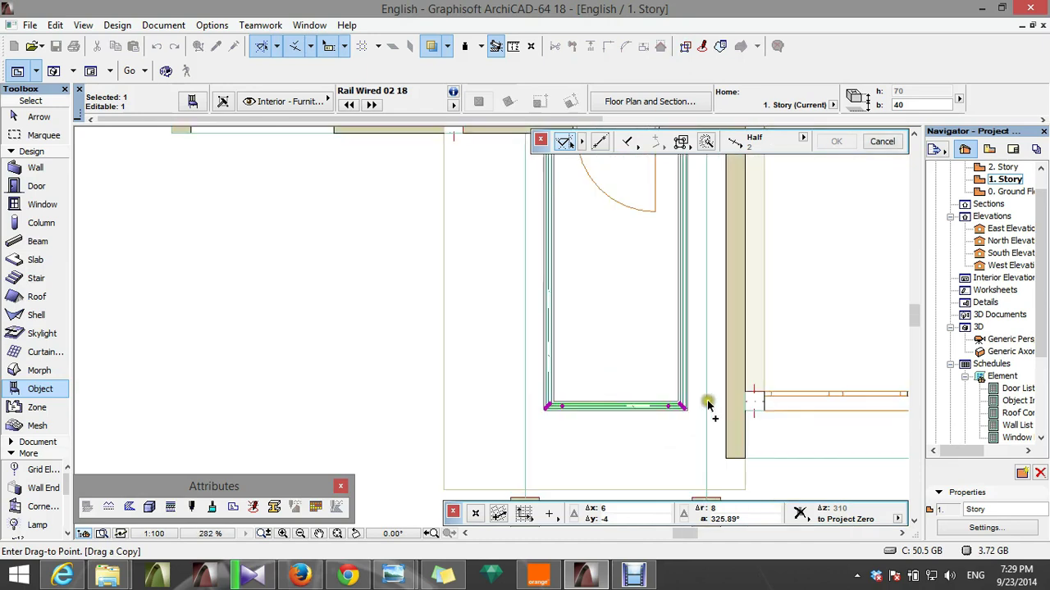
pyautogui.scroll(15, 710, 402)
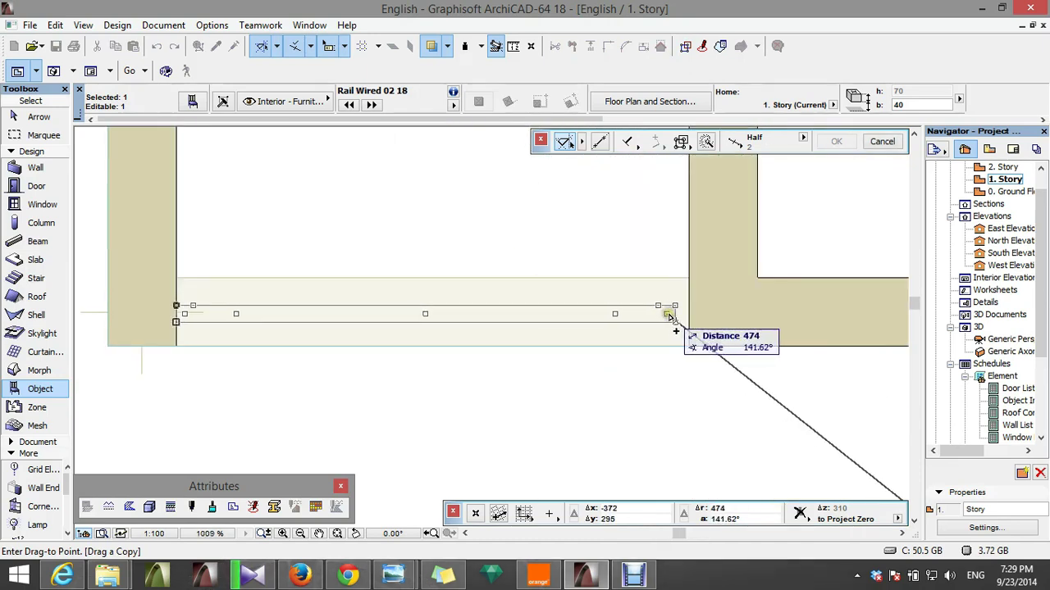
pyautogui.click(672, 317)
# - Square off both mitered ends of the copied rail to a 90° cutting angle
pyautogui.scroll(8, 674, 311)
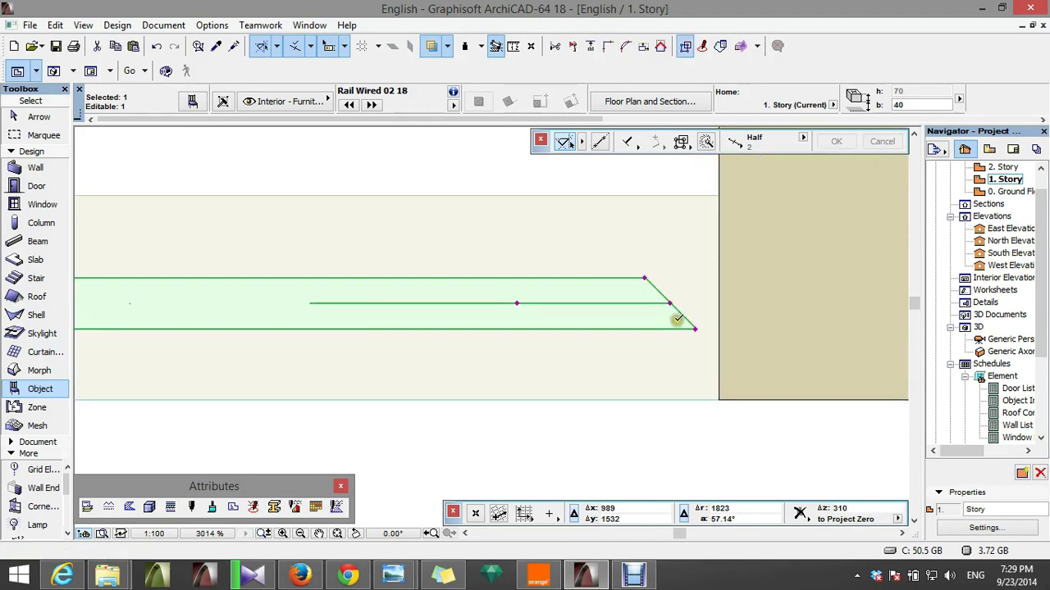
pyautogui.click(697, 328)
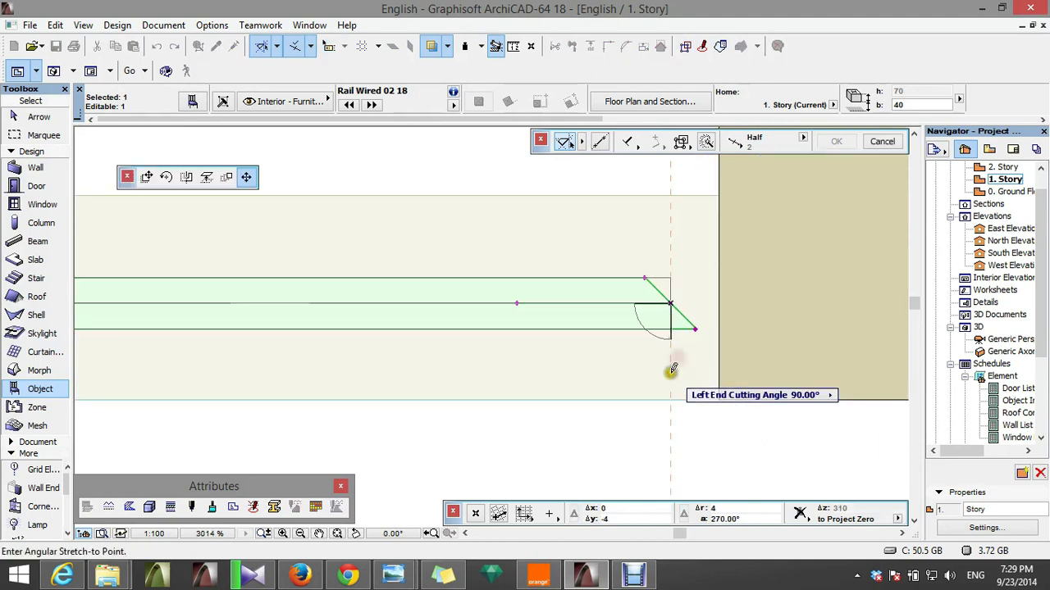
pyautogui.click(679, 370)
pyautogui.scroll(-7, 762, 350)
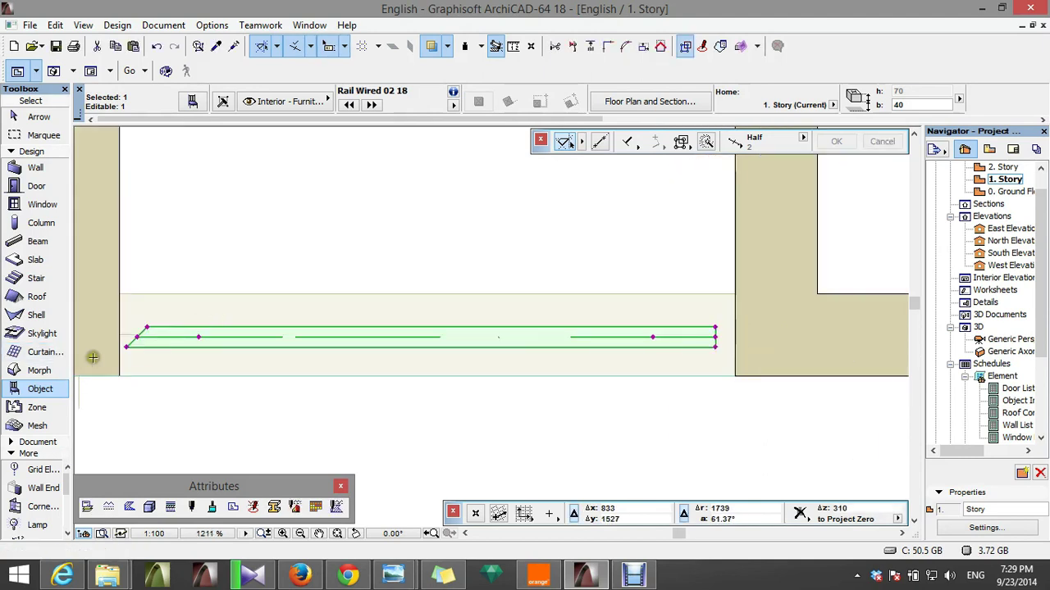
pyautogui.scroll(7, 136, 363)
pyautogui.click(115, 322)
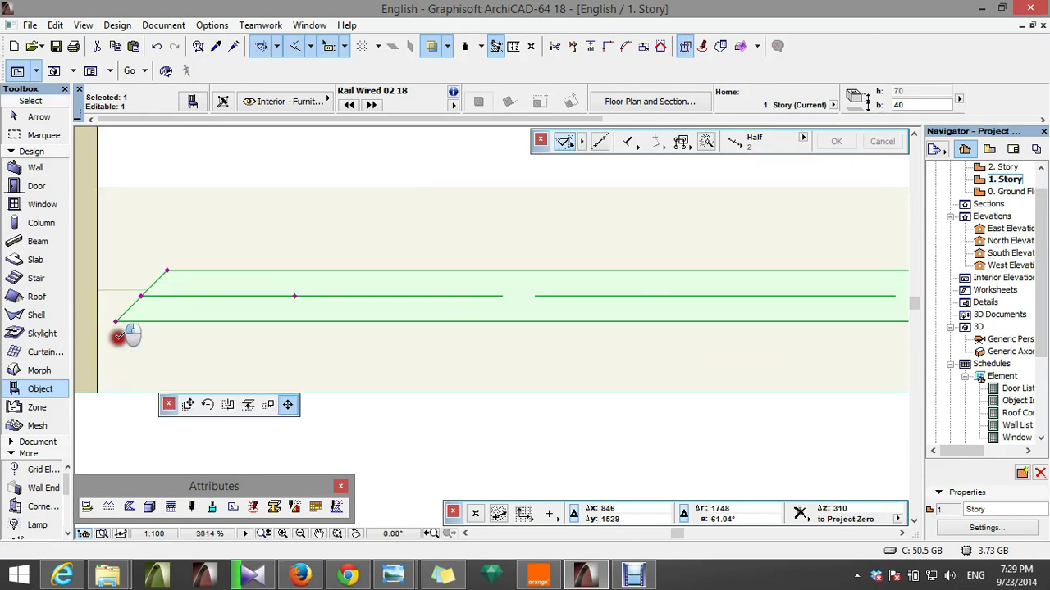
pyautogui.click(141, 427)
# - Stretch both ends of the squared rail to the faces of the flanking walls, 150 long
pyautogui.scroll(-7, 132, 410)
pyautogui.scroll(8, 714, 373)
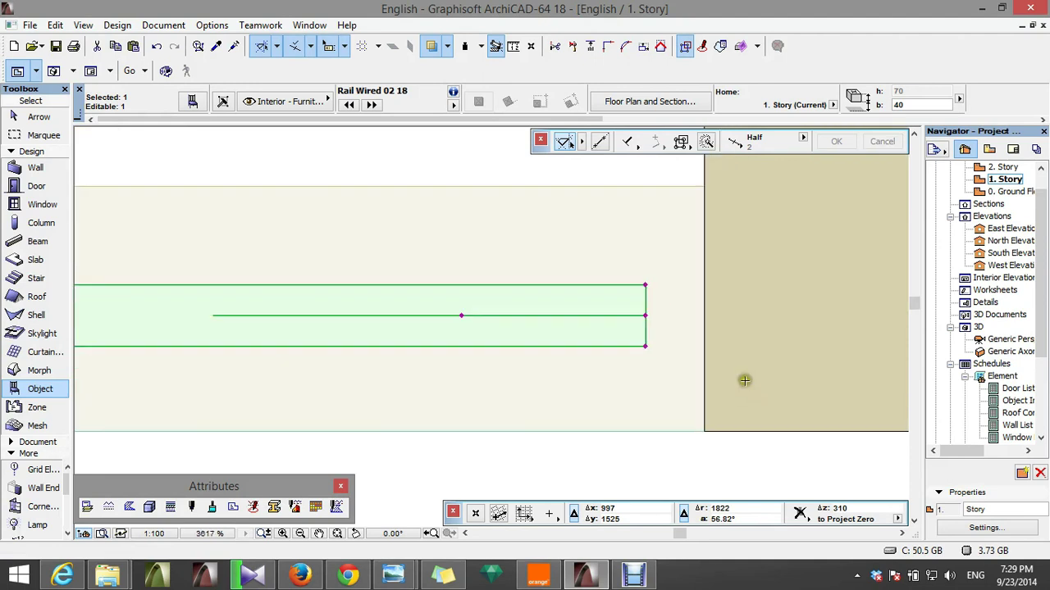
pyautogui.click(645, 315)
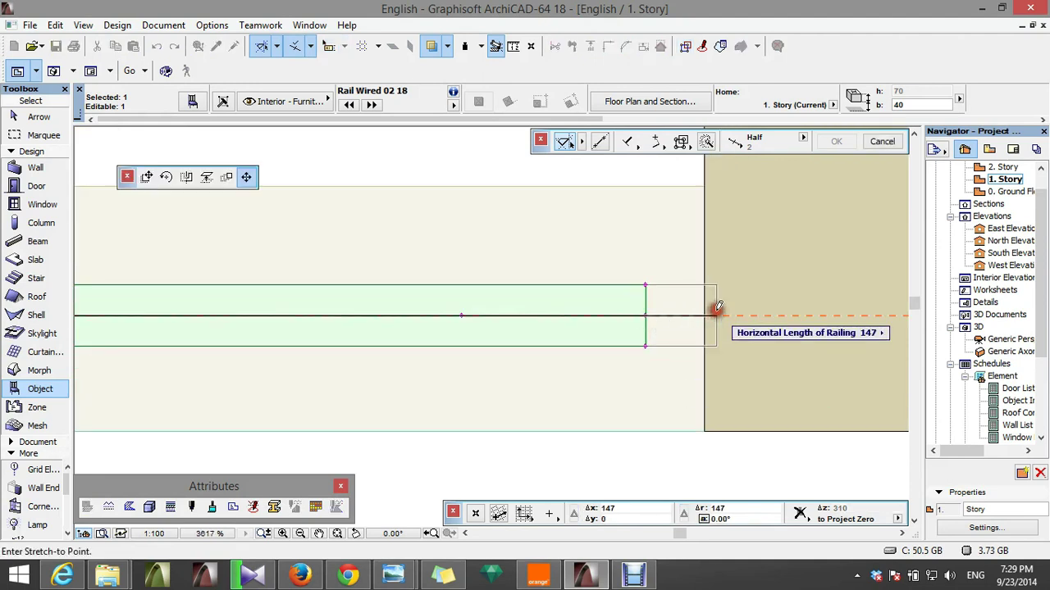
pyautogui.scroll(-5, 762, 332)
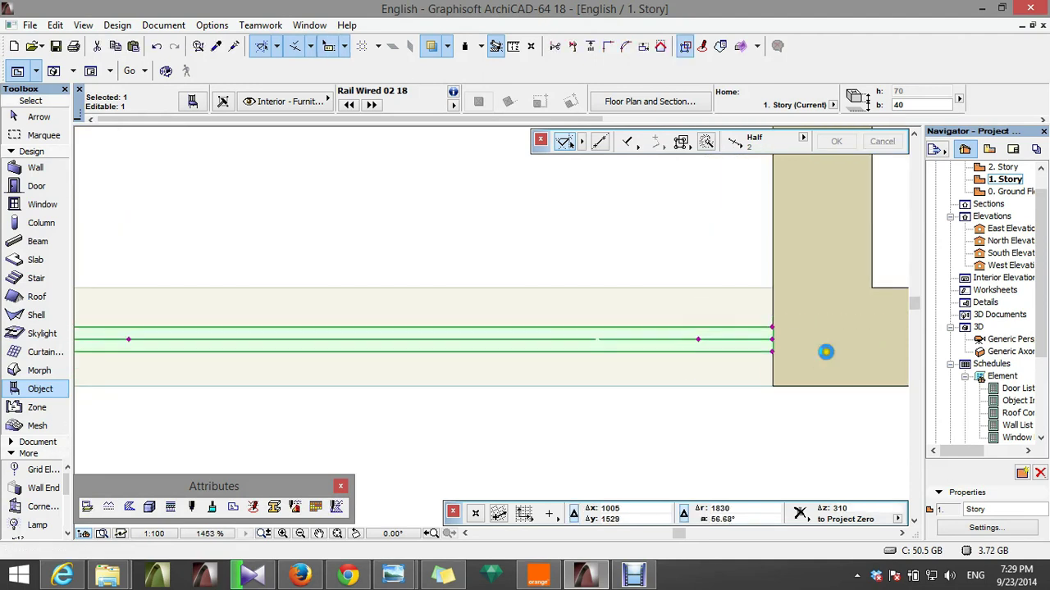
pyautogui.moveTo(825, 352); pyautogui.dragTo(373, 352, button='middle')
pyautogui.scroll(2, 373, 353)
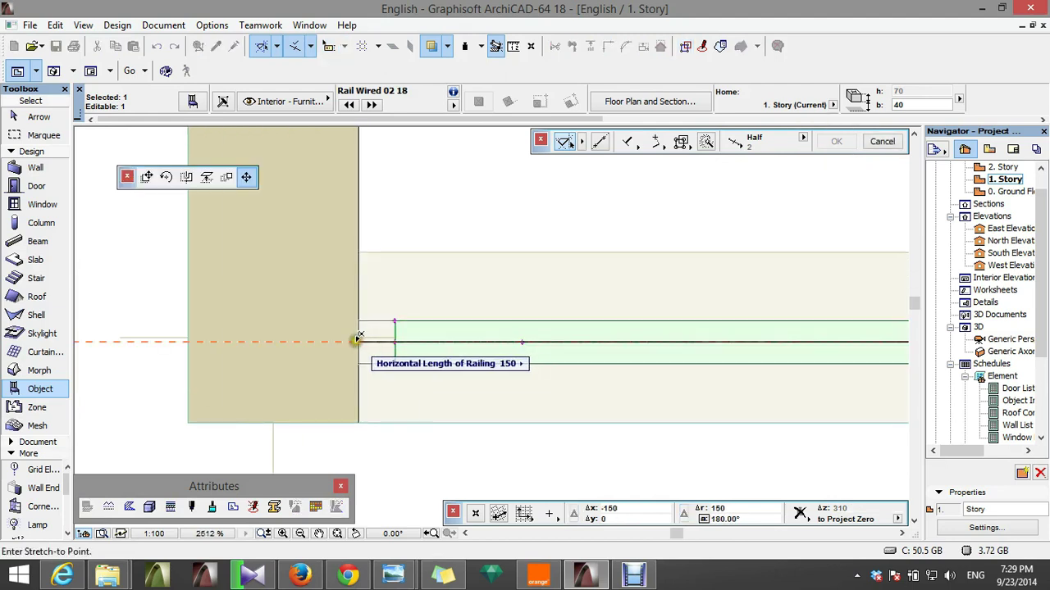
pyautogui.click(357, 339)
# - Drag a copy of the 150-long rail straight north by 431 onto the low parapet at the balcony's opposite end
pyautogui.scroll(-9, 357, 339)
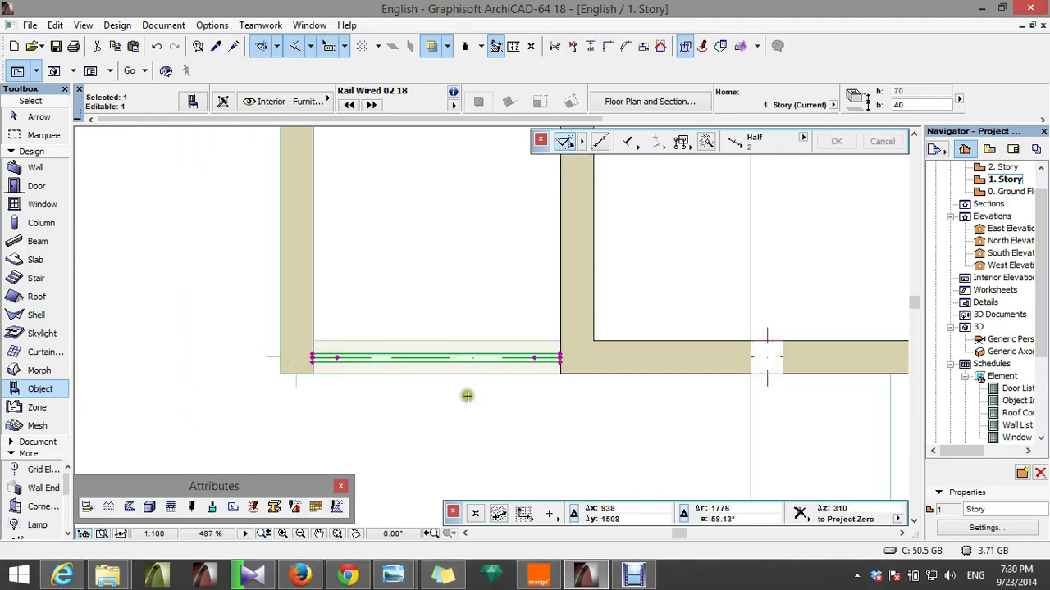
pyautogui.hotkey('ctrl', 'shift', 'd')
pyautogui.scroll(10, 472, 393)
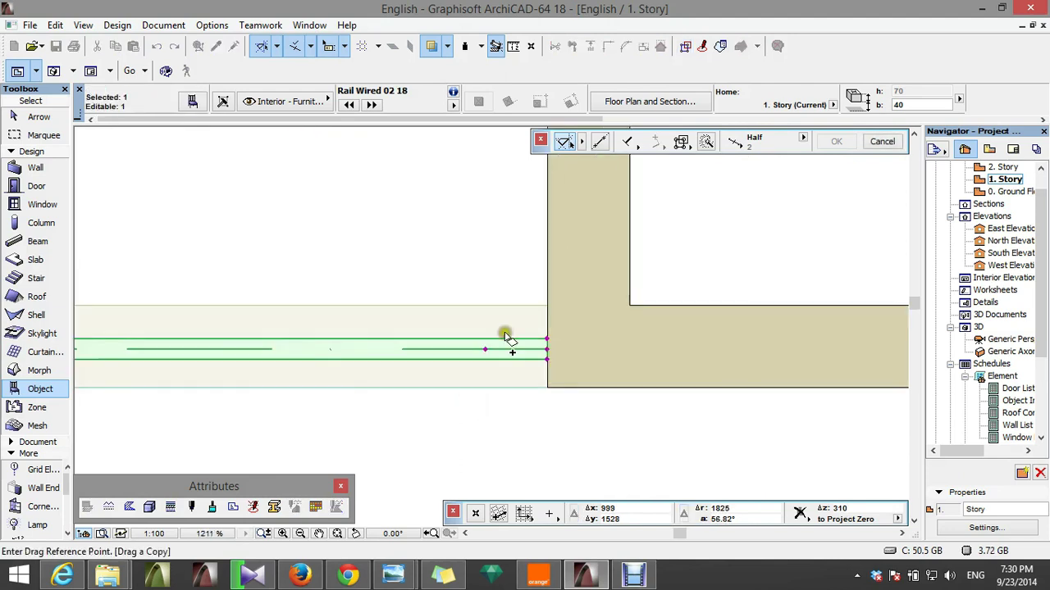
pyautogui.click(597, 371)
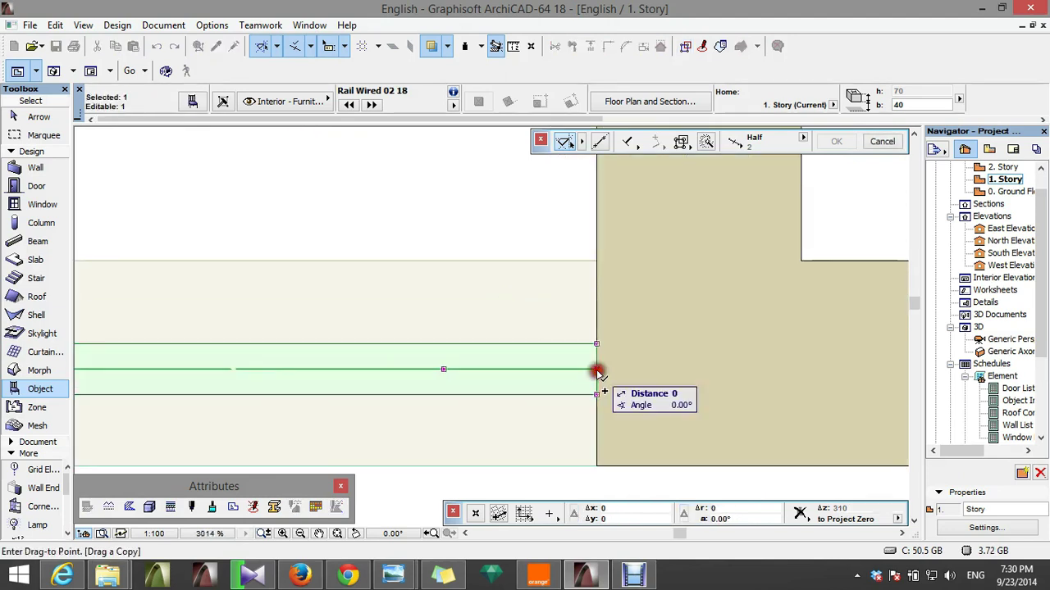
pyautogui.scroll(-18, 597, 373)
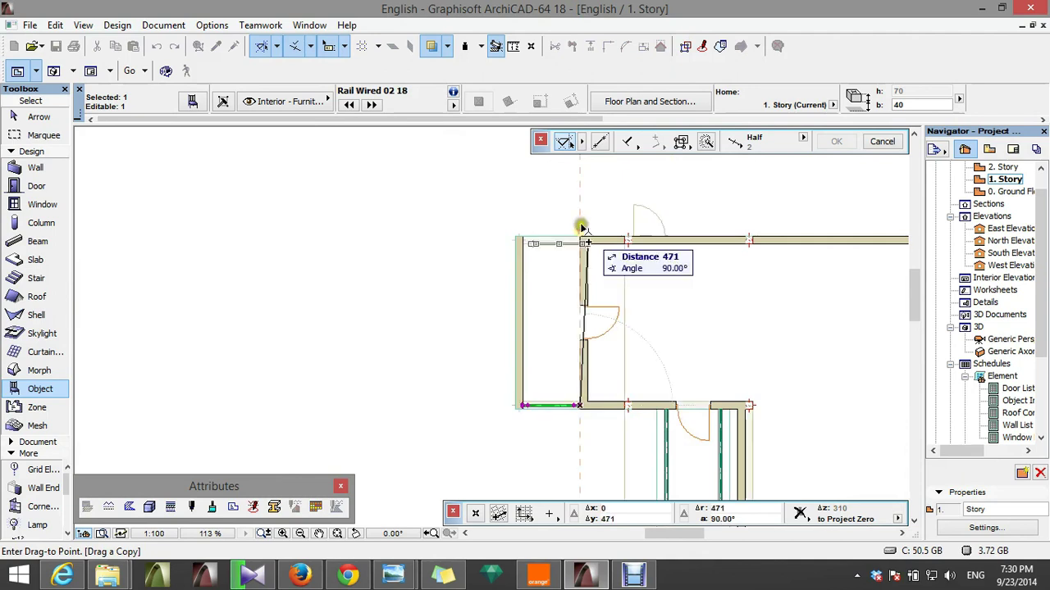
pyautogui.scroll(10, 574, 246)
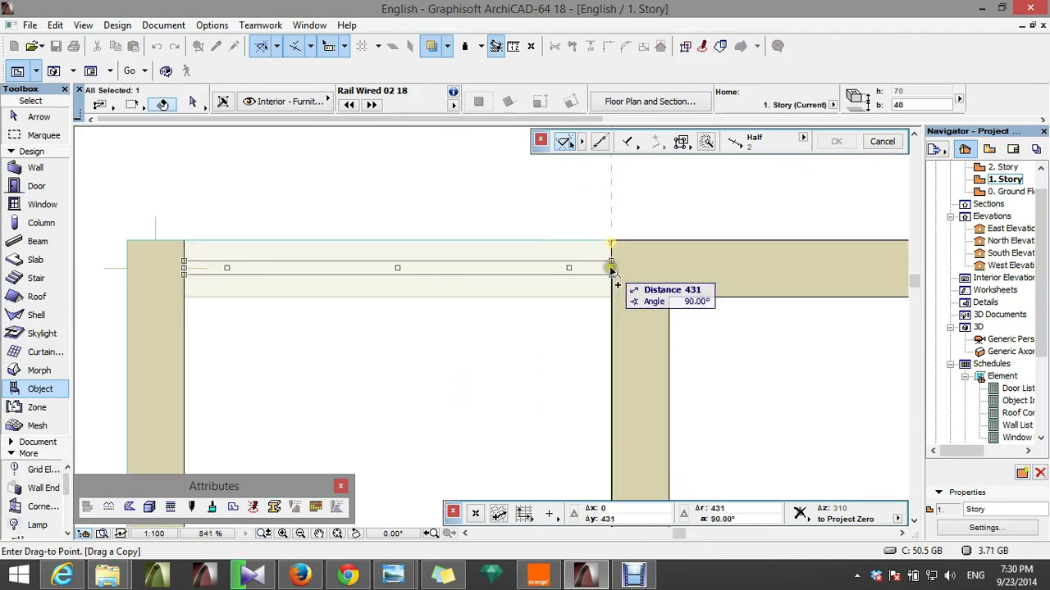
pyautogui.click(610, 268)
# - Select both west balcony end rails and set their base elevation to 0 relative to 1. Story
pyautogui.scroll(-8, 508, 238)
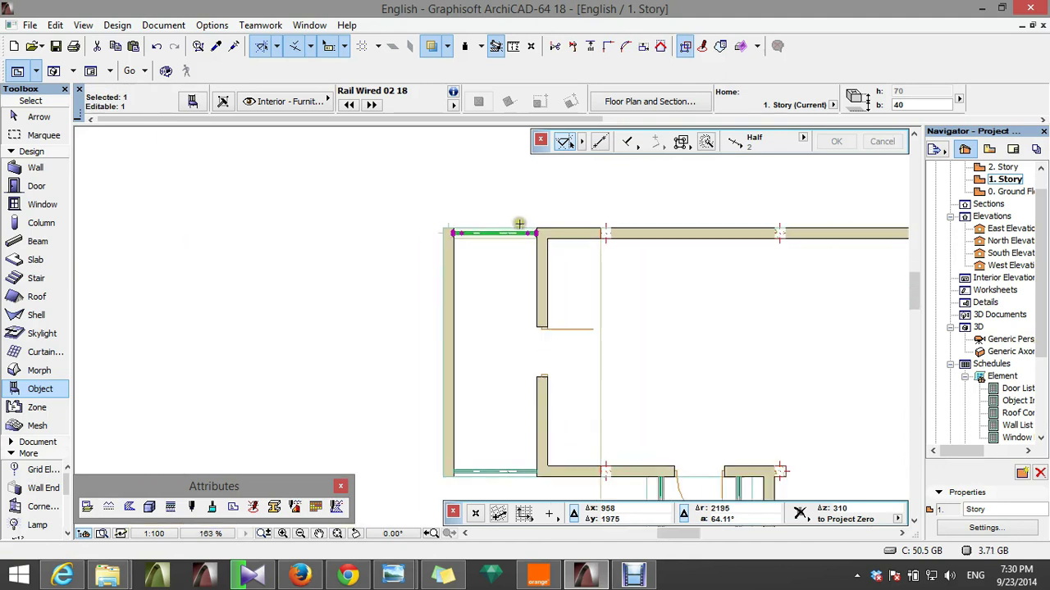
pyautogui.scroll(8, 492, 470)
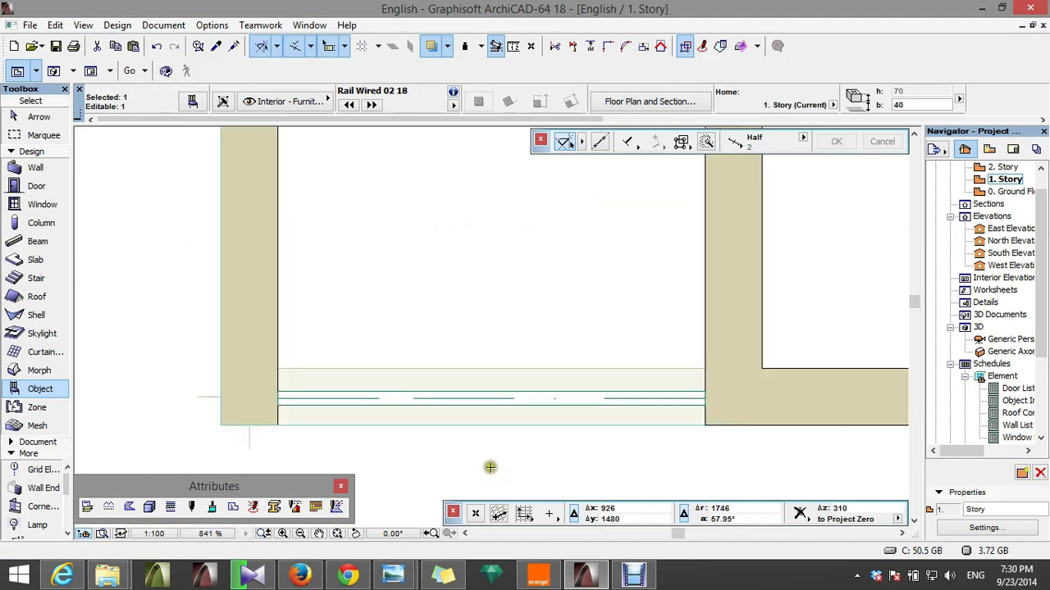
pyautogui.keyDown('shift'); pyautogui.click(492, 395); pyautogui.keyUp('shift')
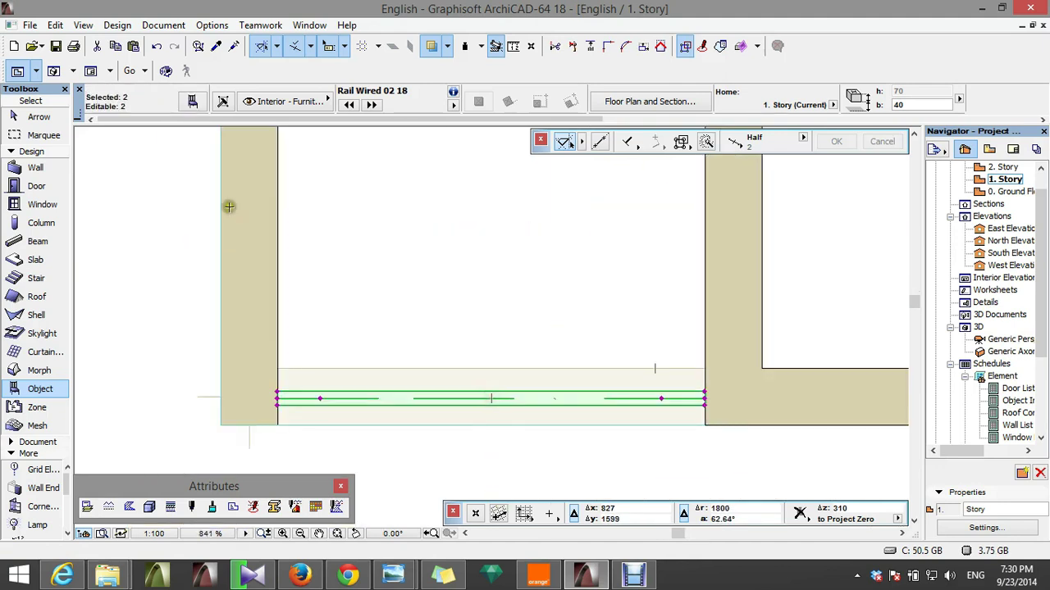
pyautogui.click(192, 100)
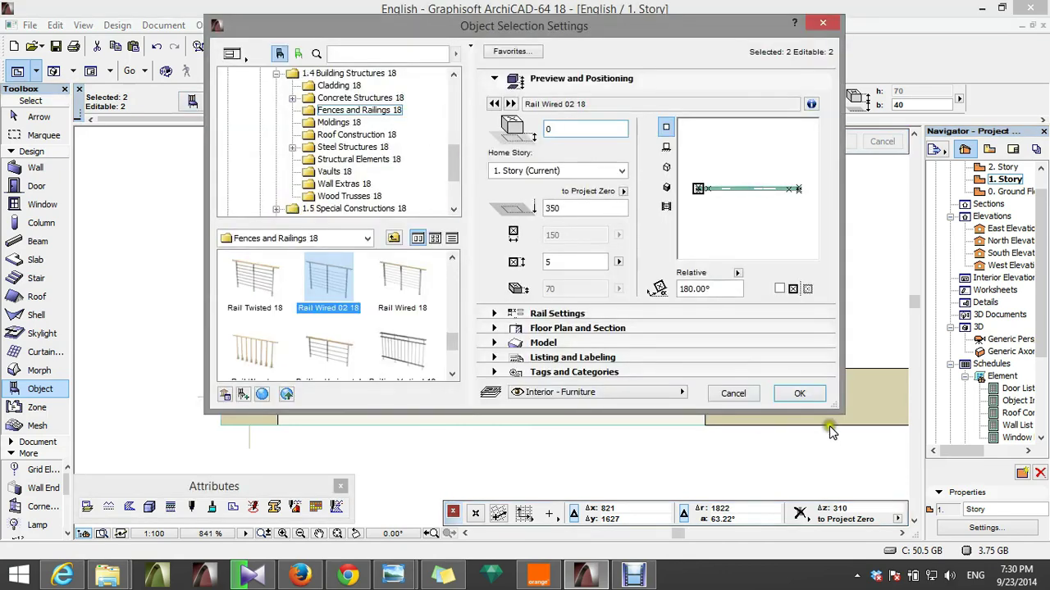
pyautogui.click(799, 394)
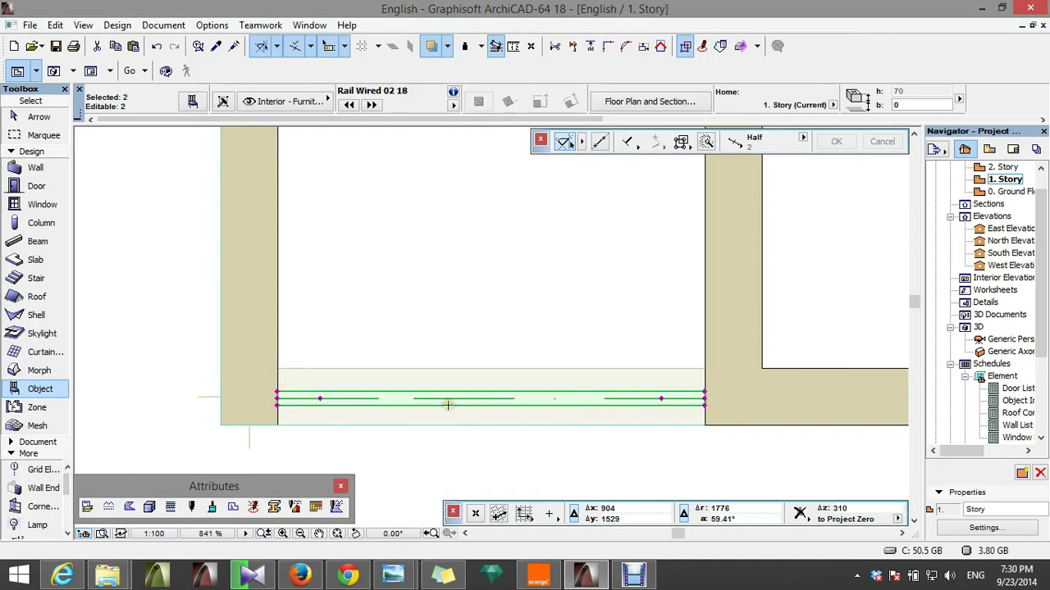
# - Lower the west balcony's outer wall in the 3D view by reducing its top offset to the linked 1. Story
pyautogui.press('F3')
pyautogui.scroll(-3, 635, 361)
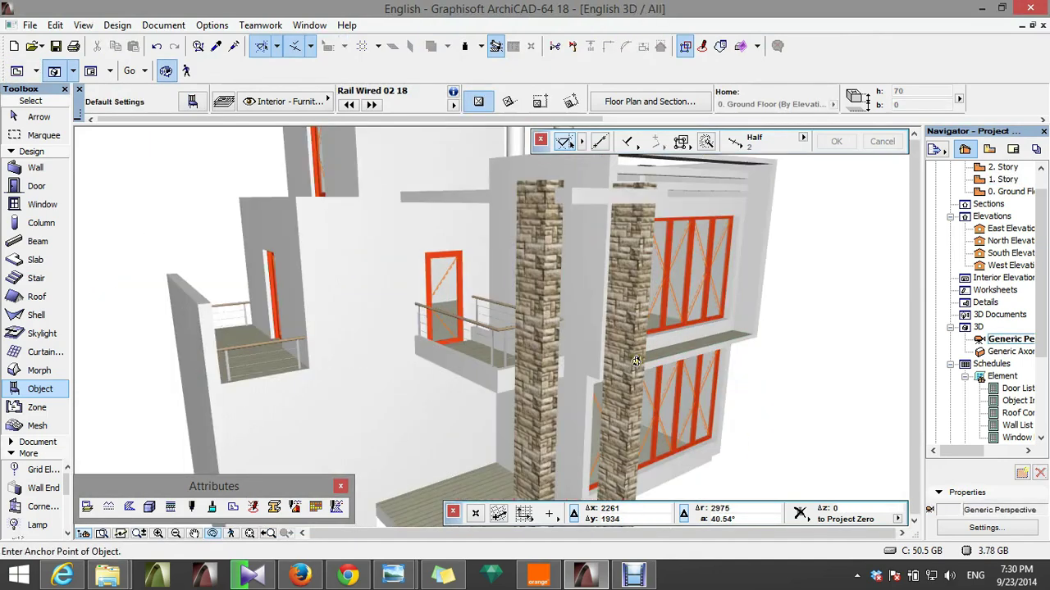
pyautogui.scroll(4, 242, 365)
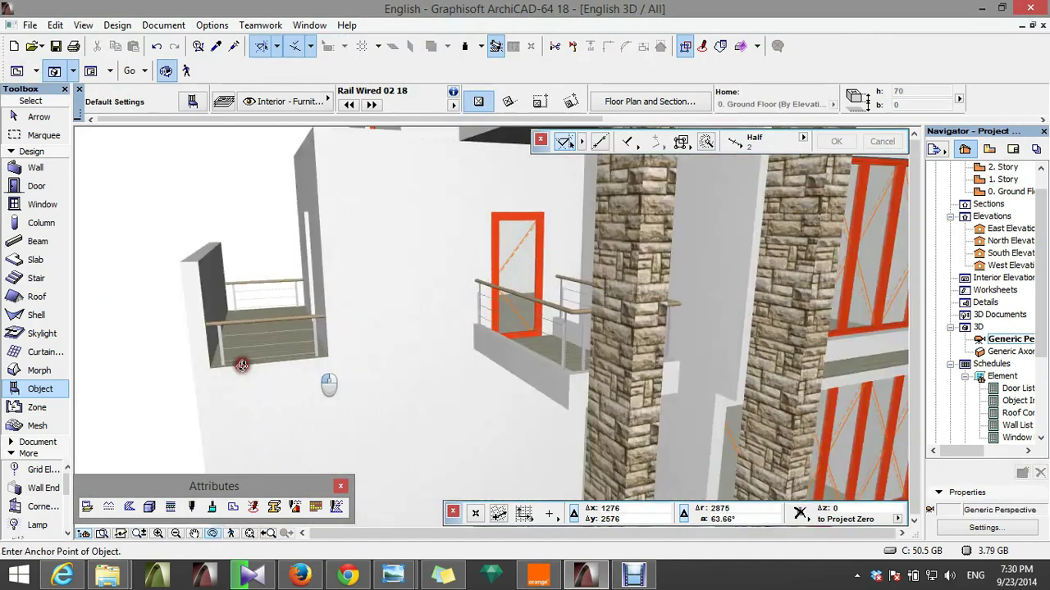
pyautogui.keyDown('shift'); pyautogui.moveTo(242, 365); pyautogui.dragTo(490, 323, button='middle'); pyautogui.keyUp('shift')
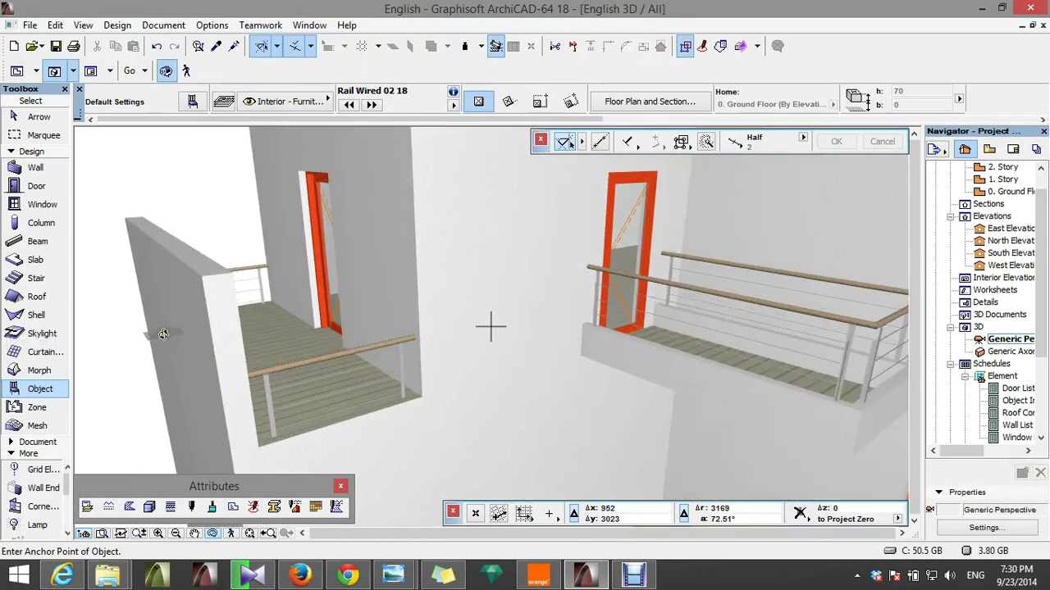
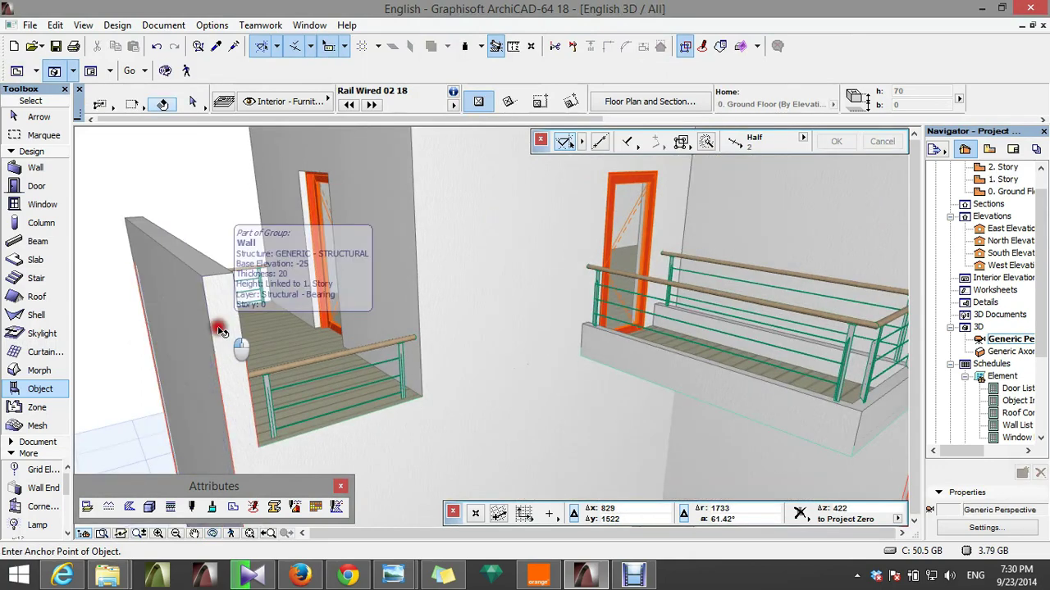
pyautogui.click(190, 101)
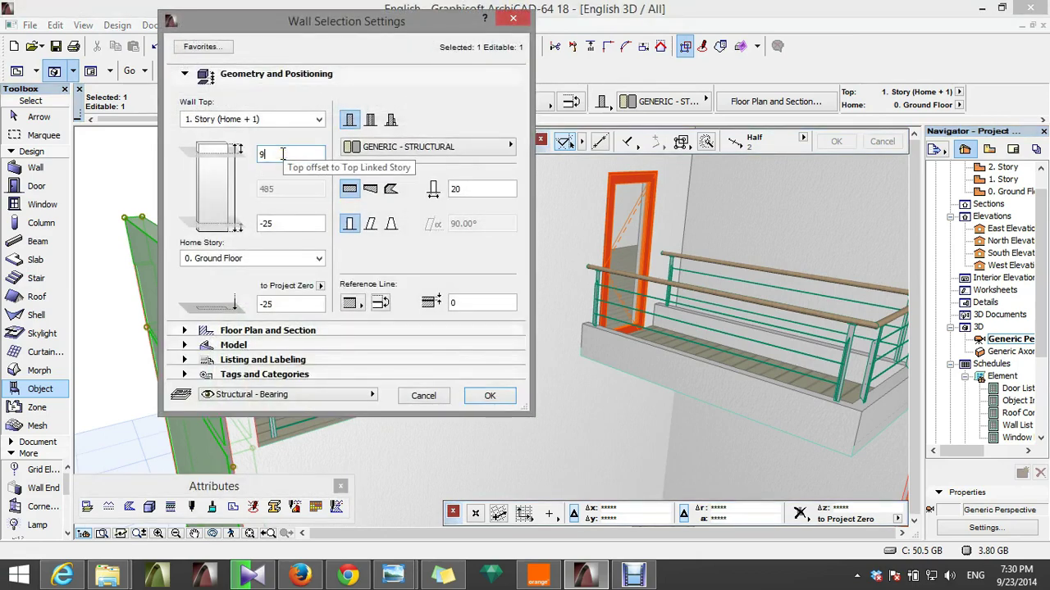
pyautogui.click(491, 397)
pyautogui.press('Escape')
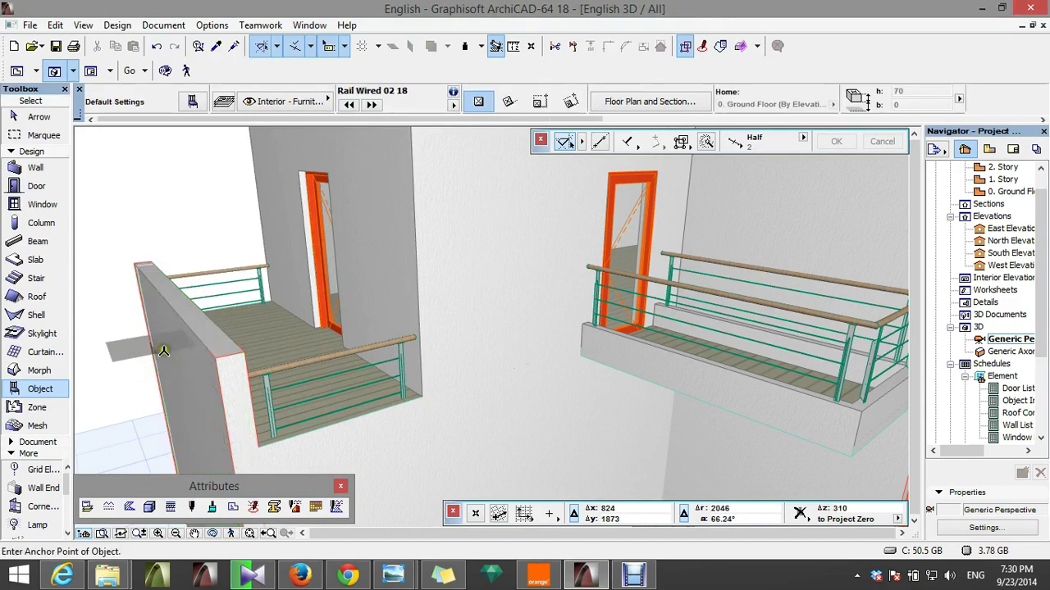
# - Examine the balconies and upper terrace in 3D, and the south balcony's west rail on the 1. Story plan
pyautogui.scroll(-10, 163, 351)
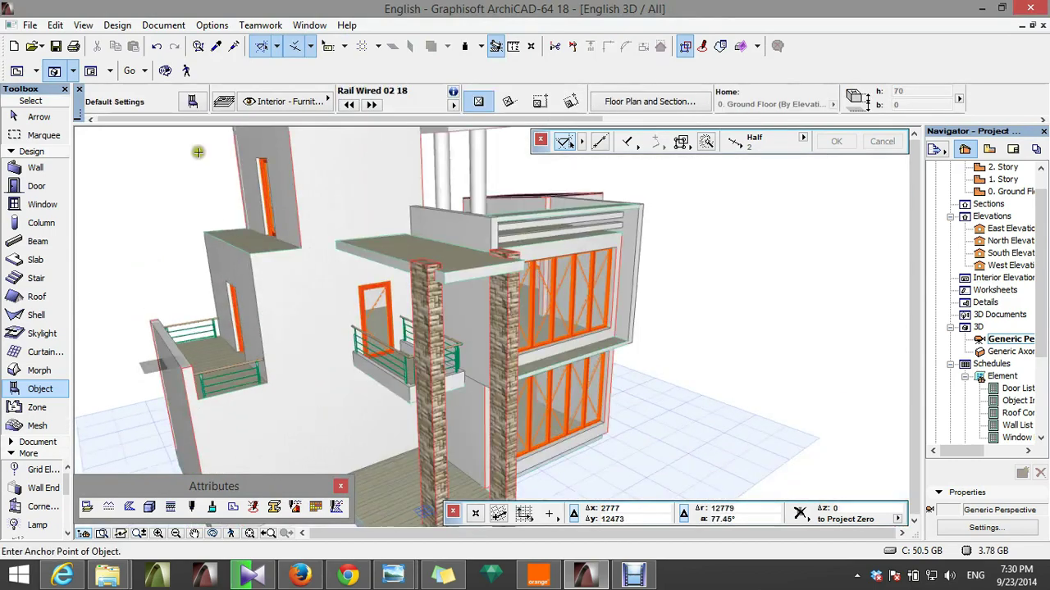
pyautogui.scroll(3, 246, 262)
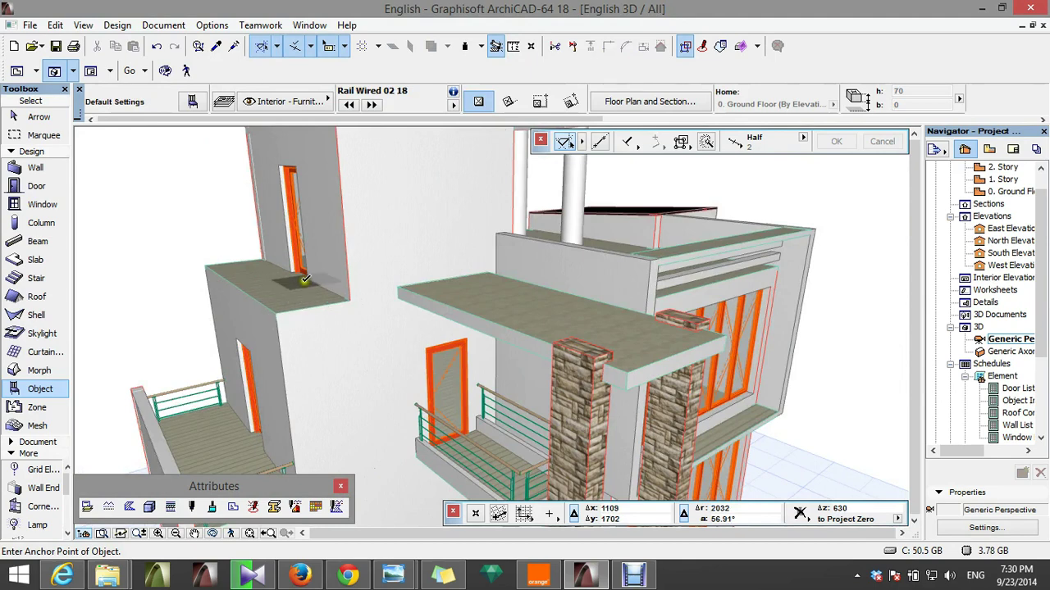
pyautogui.press('F2')
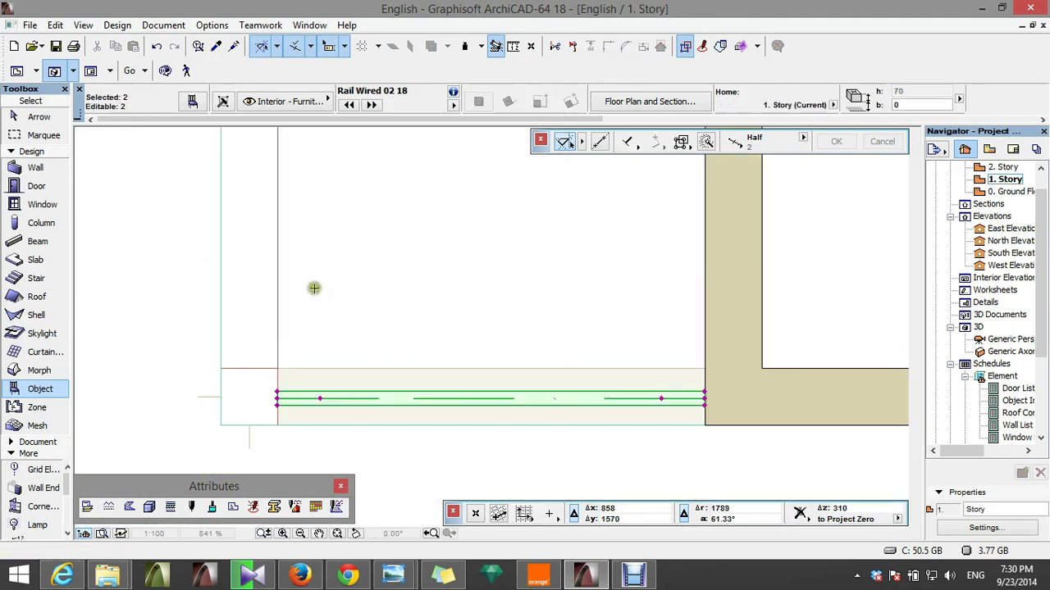
pyautogui.scroll(-5, 347, 352)
pyautogui.scroll(2, 419, 389)
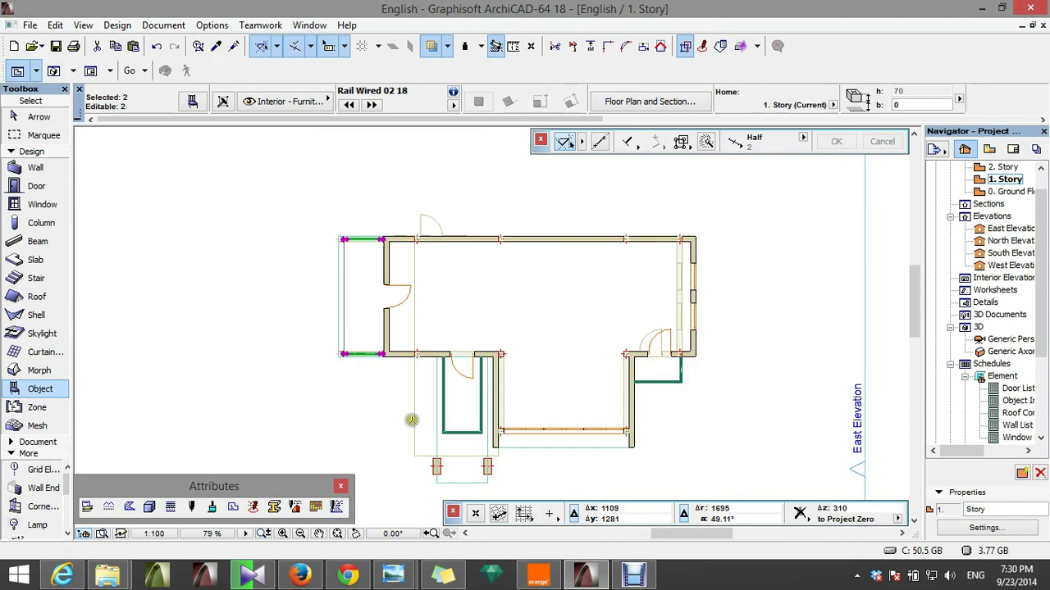
pyautogui.scroll(4, 459, 422)
pyautogui.press('Escape')
pyautogui.press('Escape')
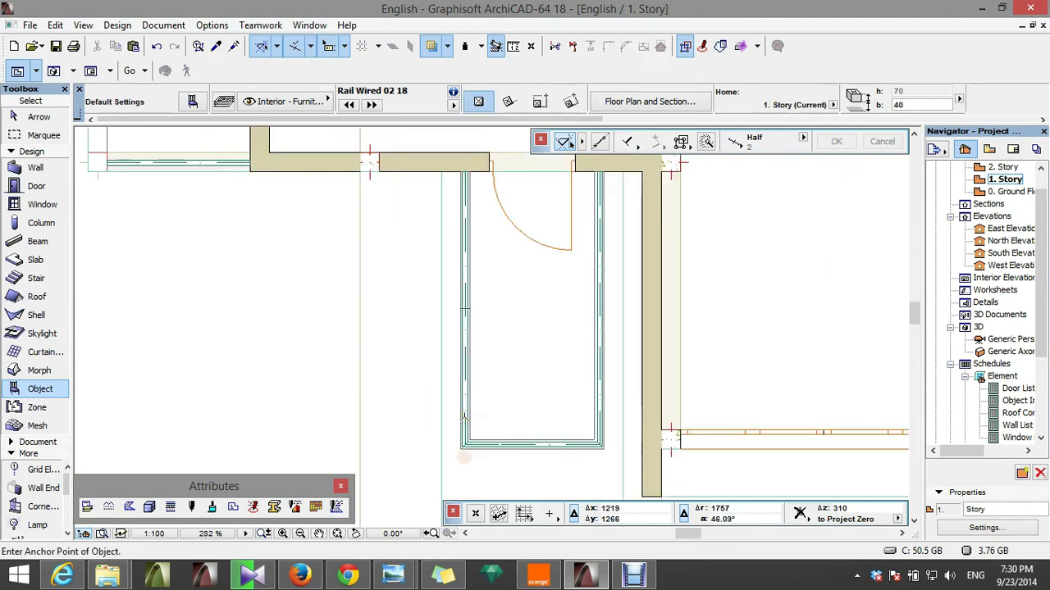
pyautogui.scroll(2, 459, 425)
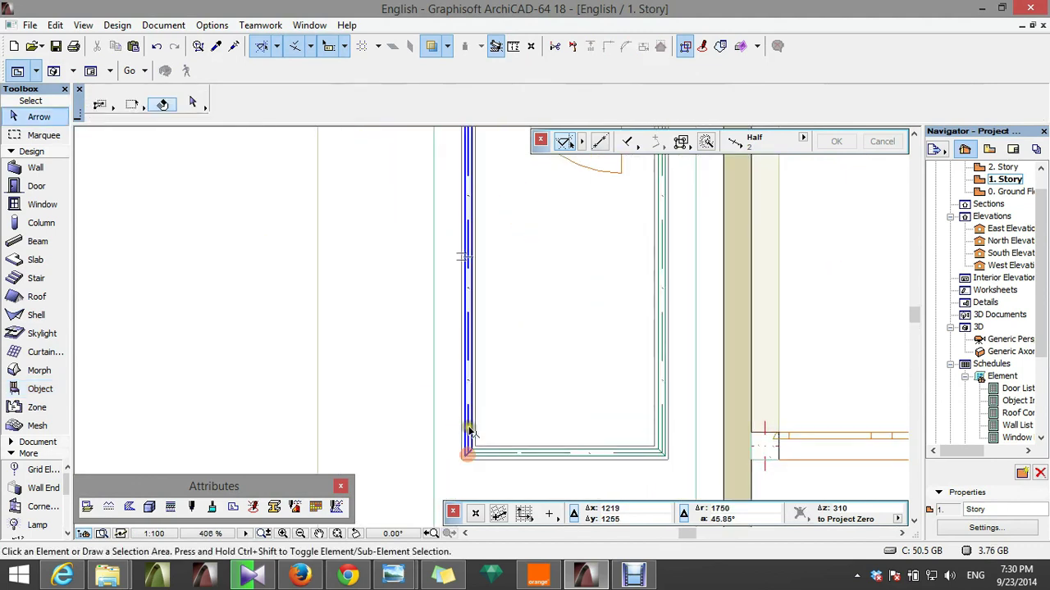
pyautogui.click(469, 432)
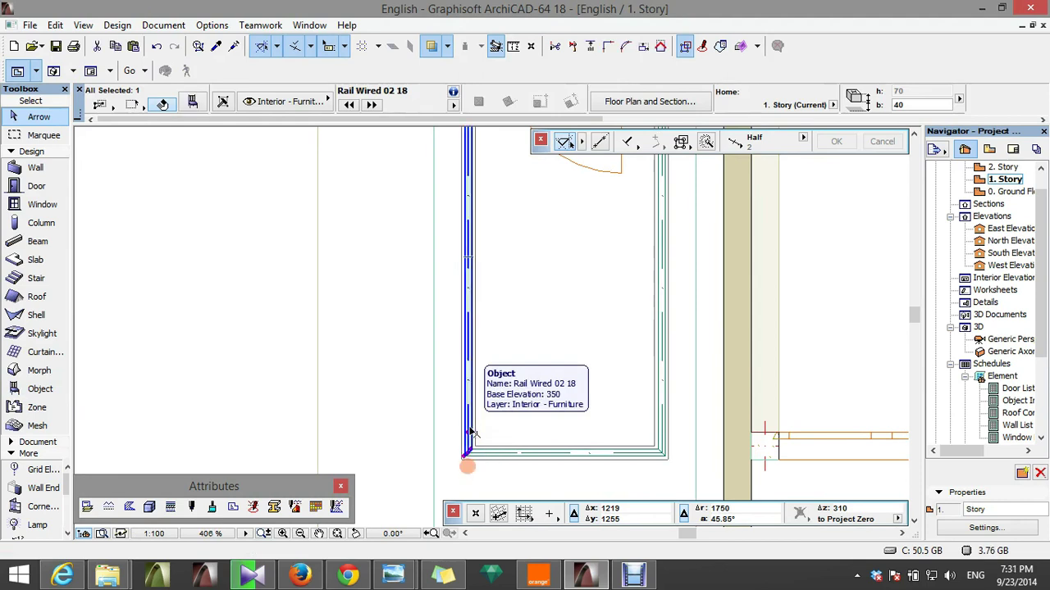
# - Select the south balcony's two long rails in 3D and set their number of posts to 3
pyautogui.press('F3')
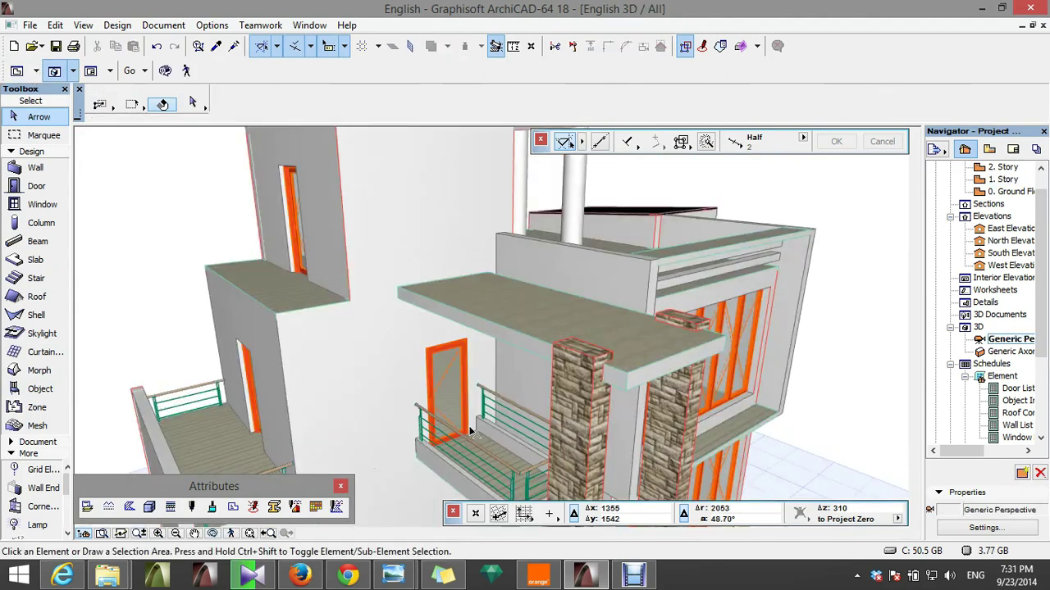
pyautogui.scroll(8, 472, 433)
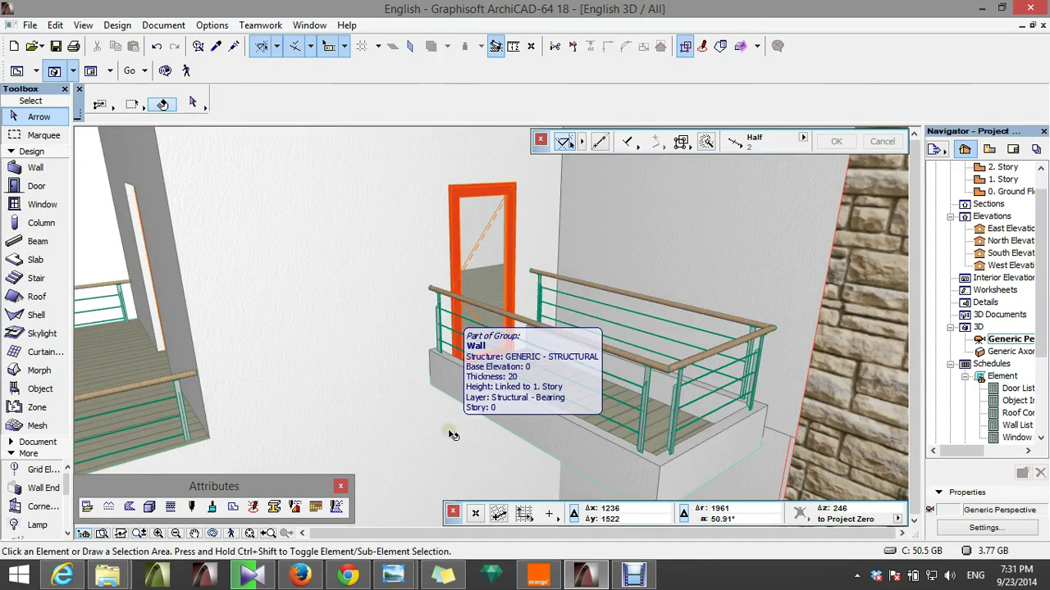
pyautogui.keyDown('shift'); pyautogui.moveTo(531, 429); pyautogui.dragTo(683, 297, button='middle'); pyautogui.keyUp('shift')
pyautogui.click(626, 308)
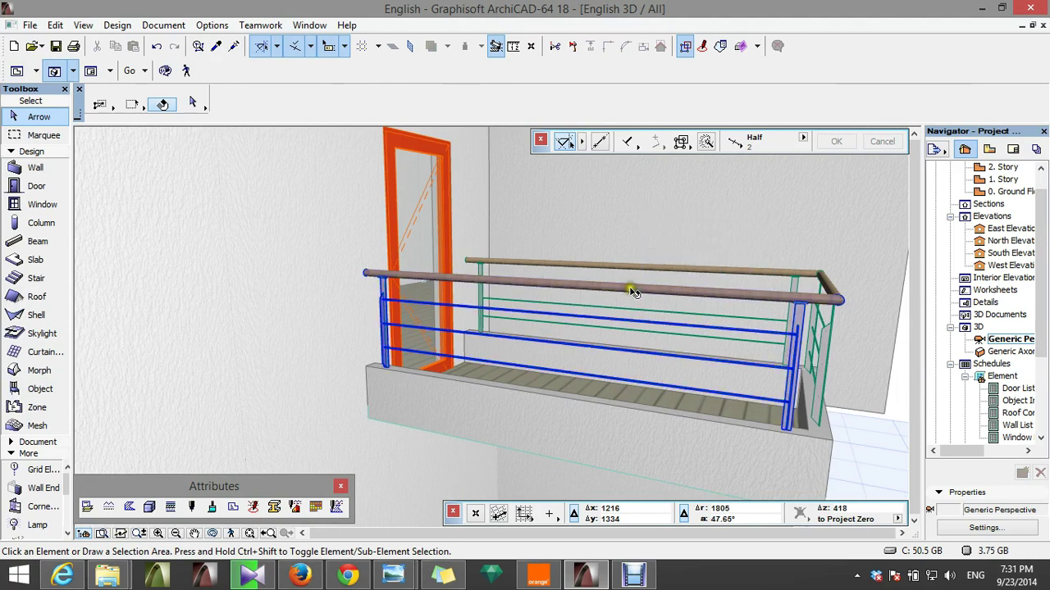
pyautogui.click(633, 271)
pyautogui.keyDown('shift'); pyautogui.click(633, 272); pyautogui.keyUp('shift')
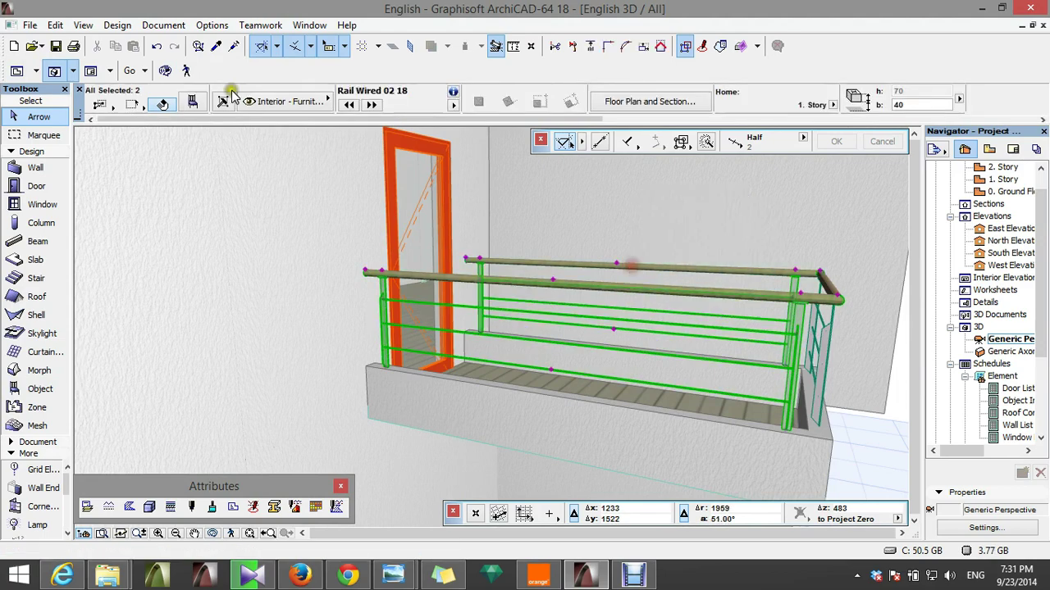
pyautogui.click(196, 100)
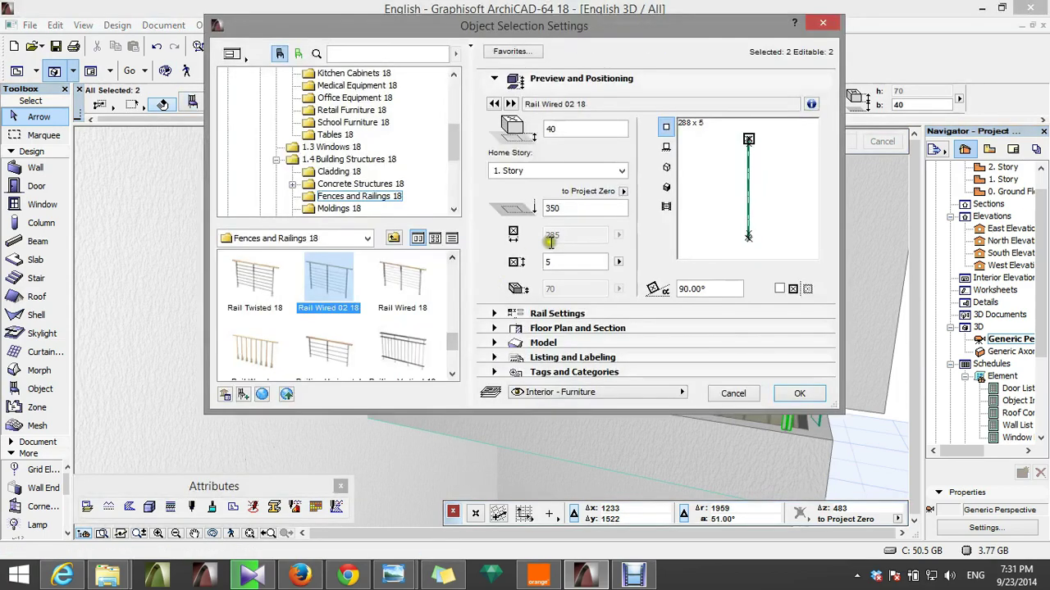
pyautogui.click(500, 314)
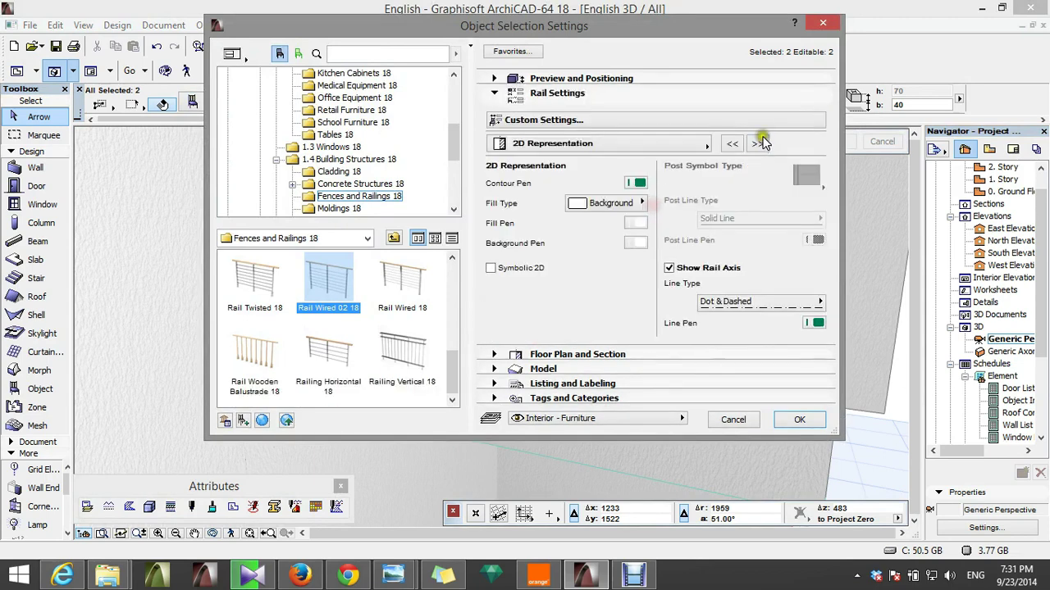
pyautogui.click(760, 144)
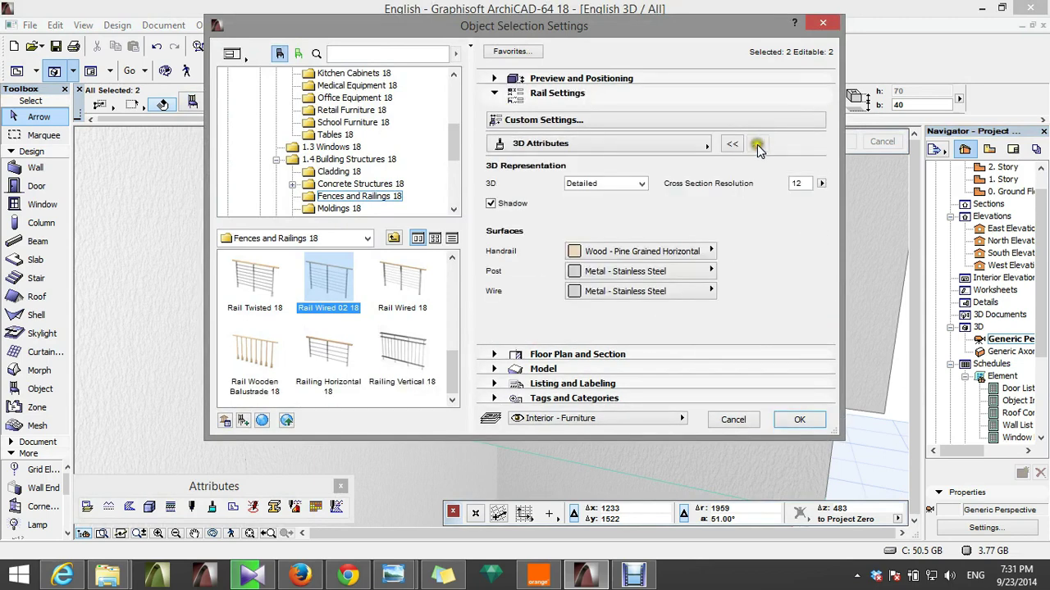
pyautogui.click(730, 143)
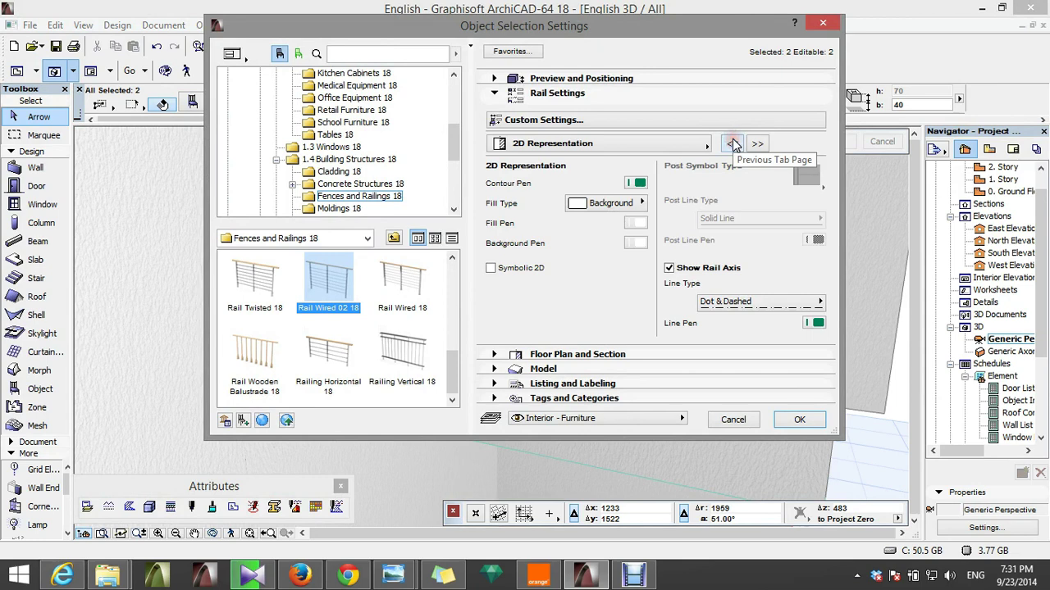
pyautogui.click(733, 144)
pyautogui.click(732, 144)
pyautogui.click(661, 213)
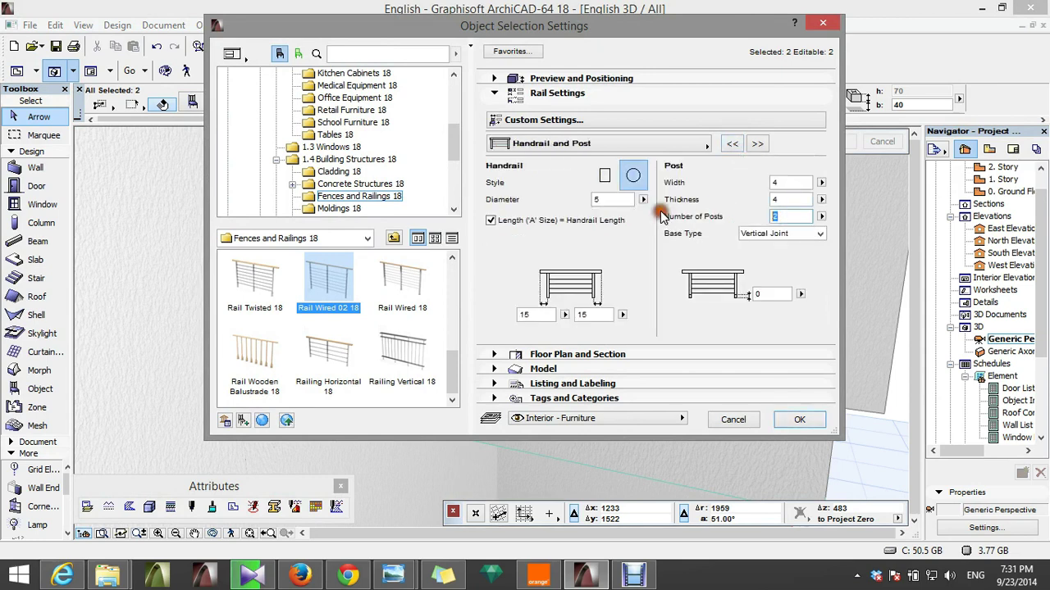
pyautogui.click(795, 421)
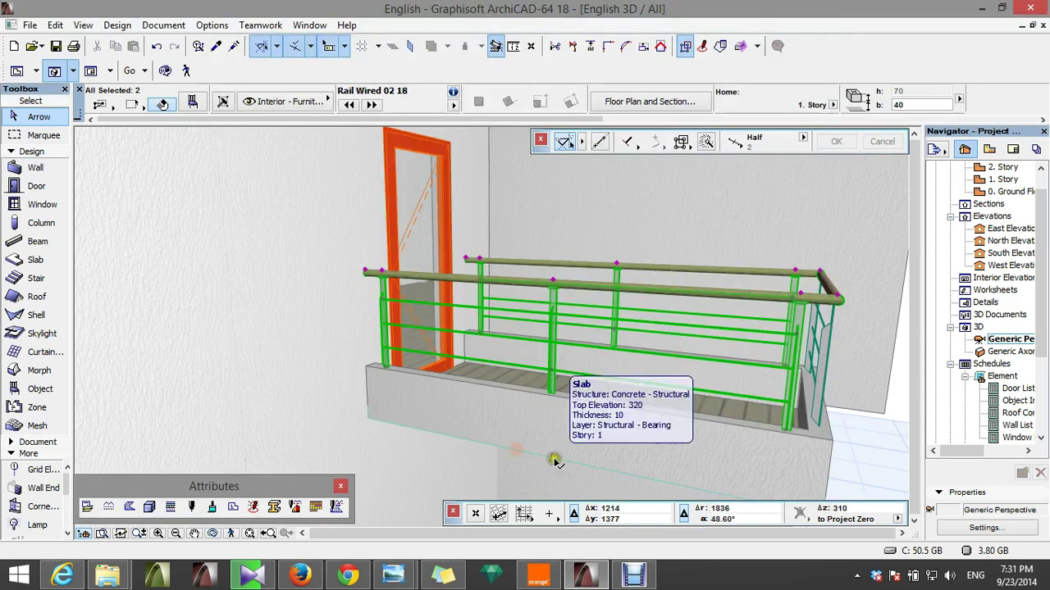
pyautogui.press('Escape')
# - Copy the south balcony's west rail and open the 2. Story floor plan
pyautogui.scroll(-3, 525, 435)
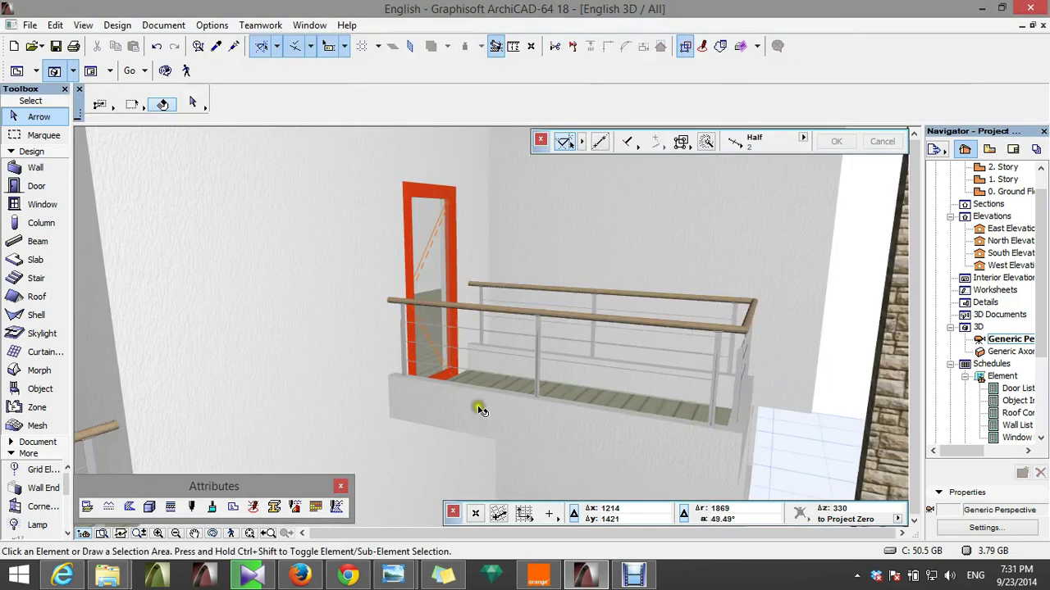
pyautogui.scroll(-3, 460, 298)
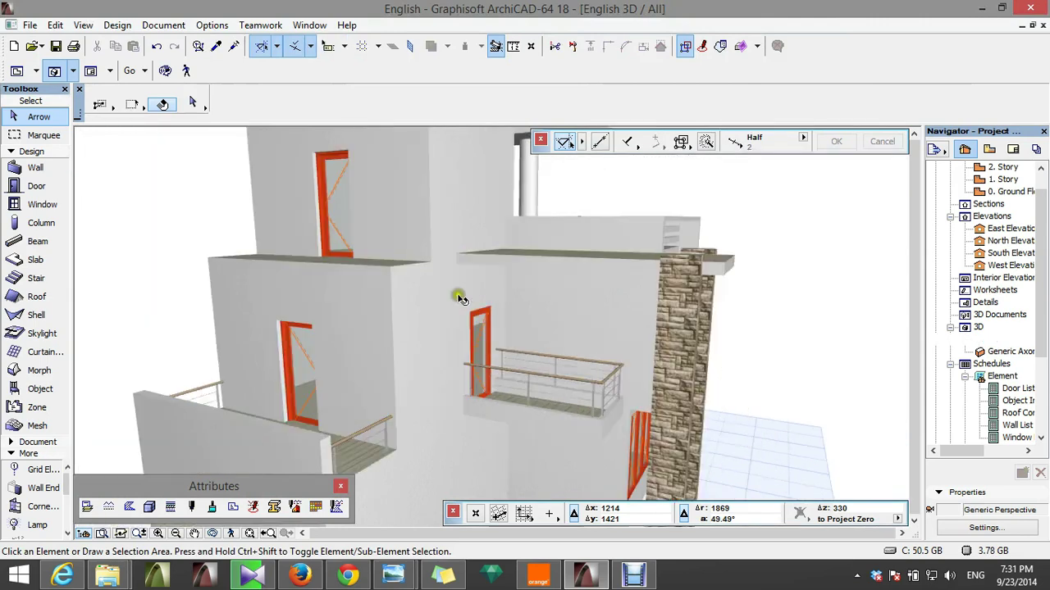
pyautogui.hotkey('ctrl', 'a')
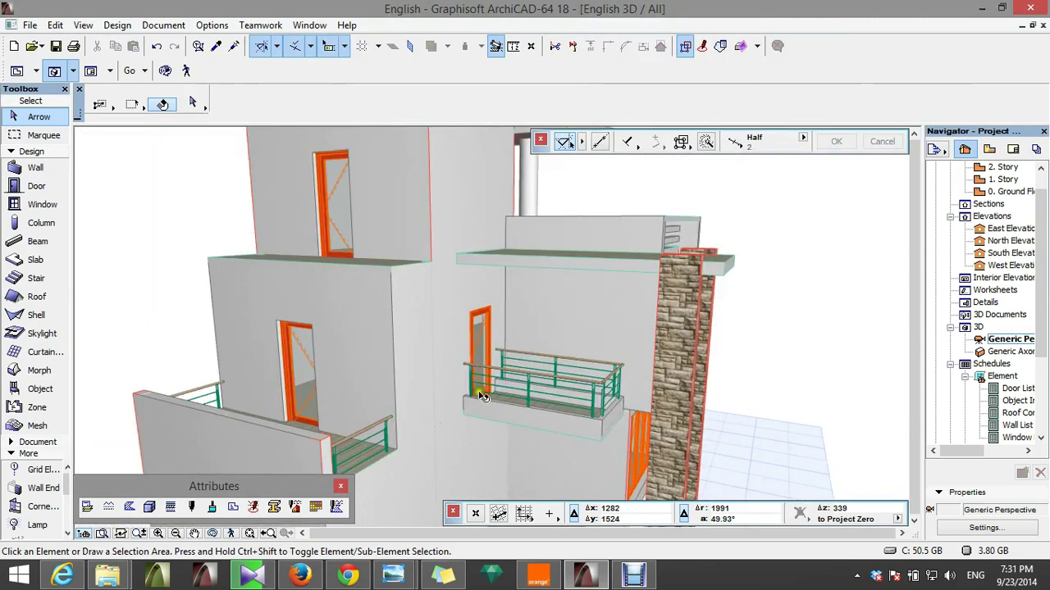
pyautogui.click(482, 396)
pyautogui.press('F2')
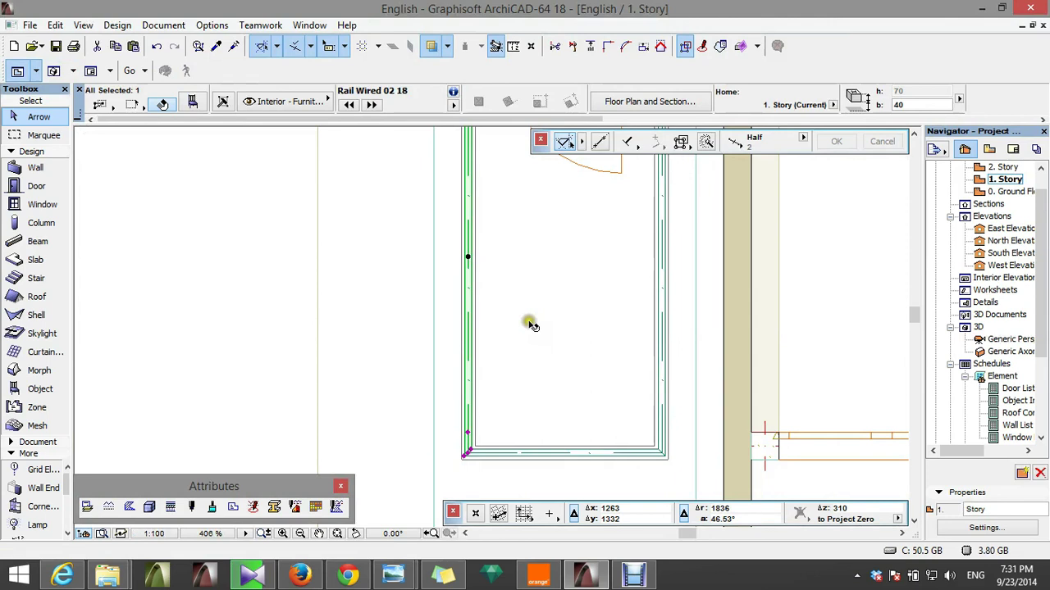
pyautogui.doubleClick(1003, 167)
pyautogui.scroll(-6, 597, 373)
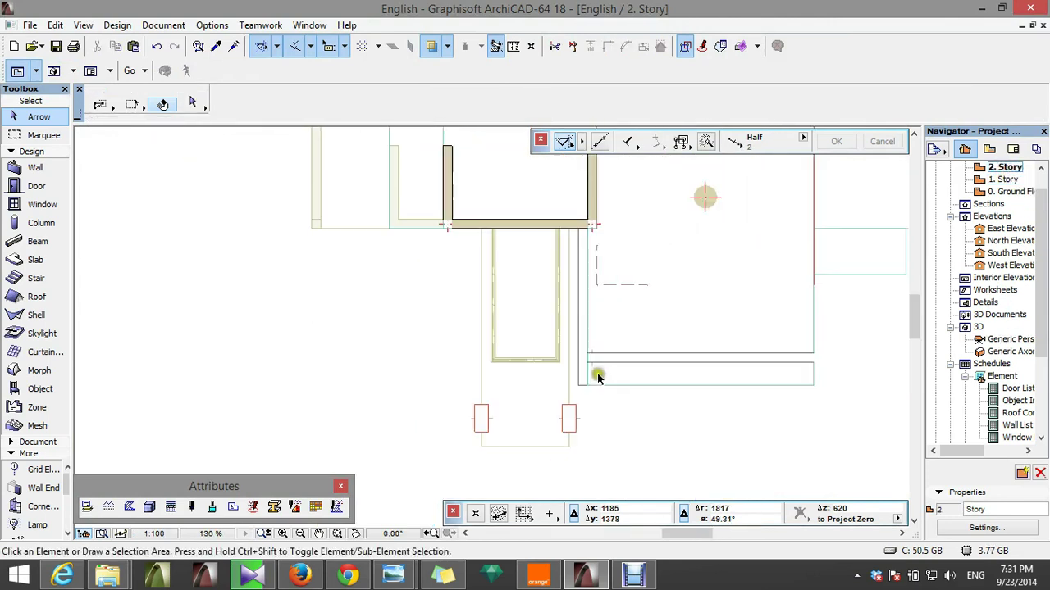
# - Turn off the trace reference and paste the copied rail onto the 2. Story west terrace, at the center of the current view
pyautogui.click(434, 46)
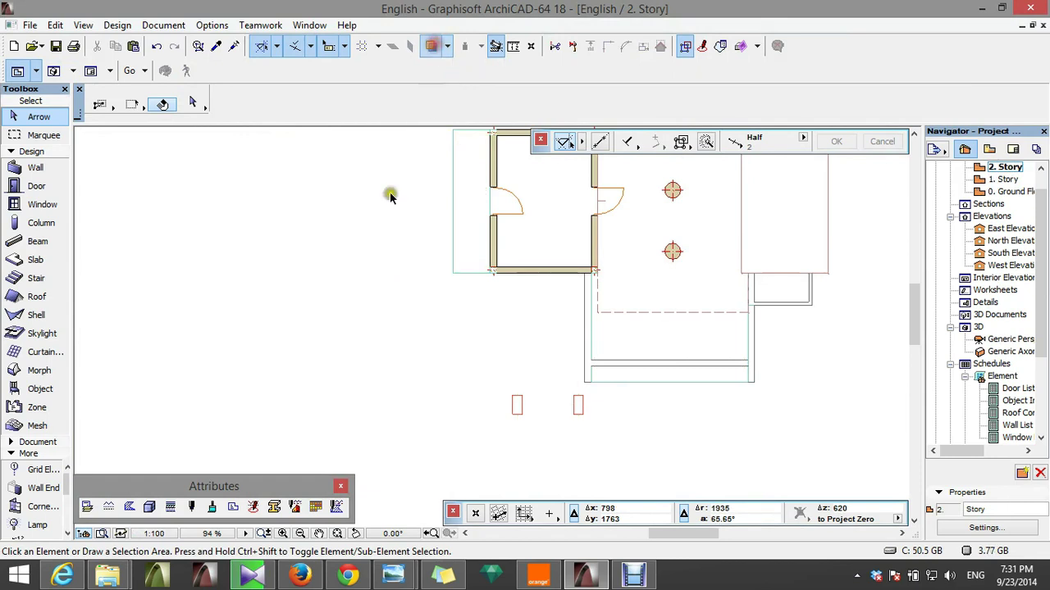
pyautogui.scroll(2, 418, 148)
pyautogui.scroll(-2, 451, 285)
pyautogui.scroll(2, 451, 284)
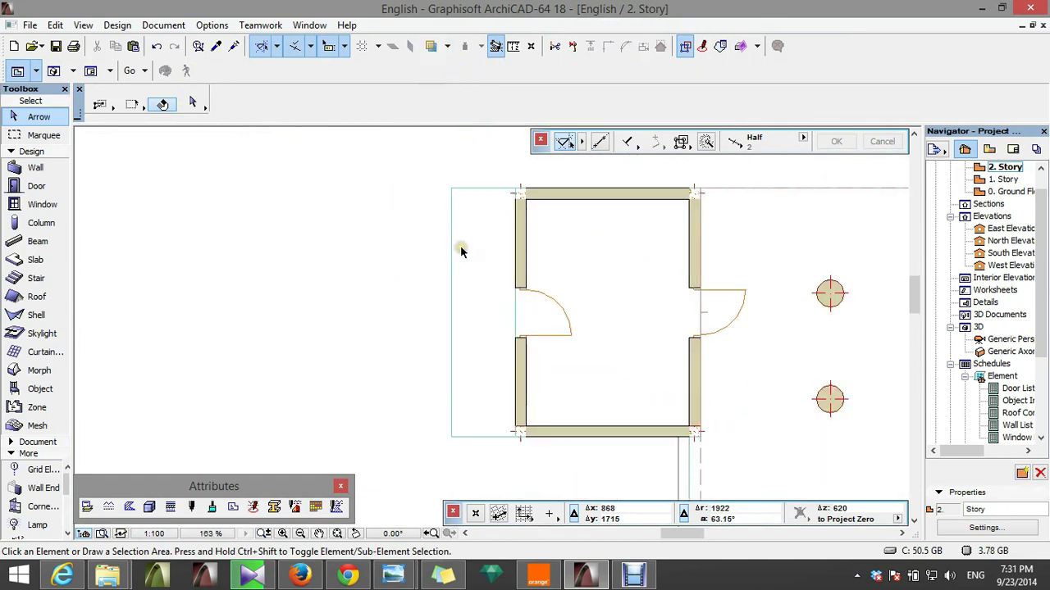
pyautogui.hotkey('ctrl', 'v')
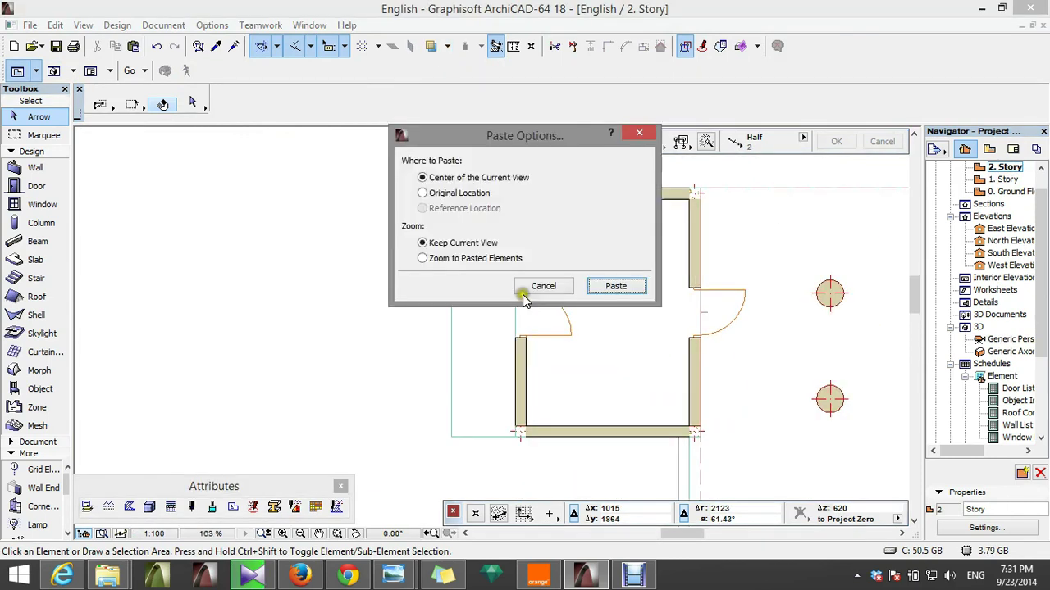
pyautogui.click(616, 285)
pyautogui.click(340, 262)
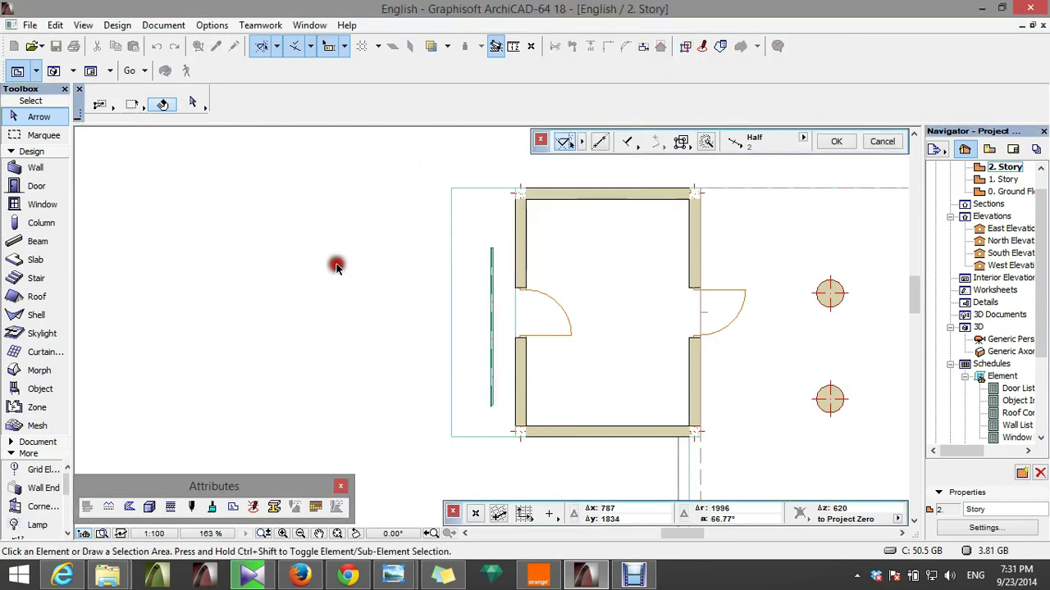
# - Move the pasted rail by its north end to just inside the northwest corner of the west terrace
pyautogui.scroll(3, 410, 230)
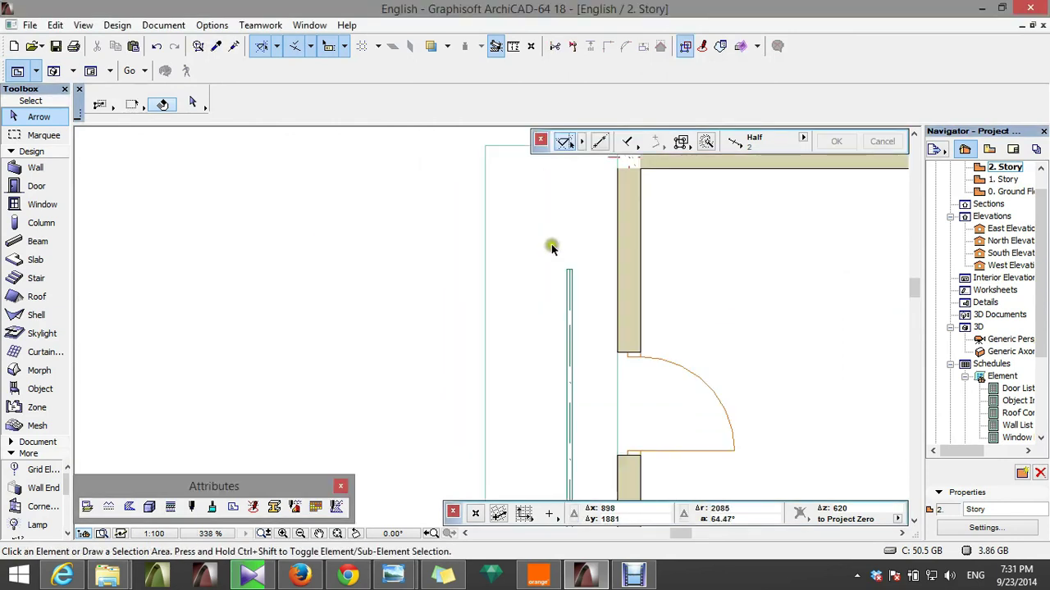
pyautogui.click(569, 283)
pyautogui.scroll(2, 570, 234)
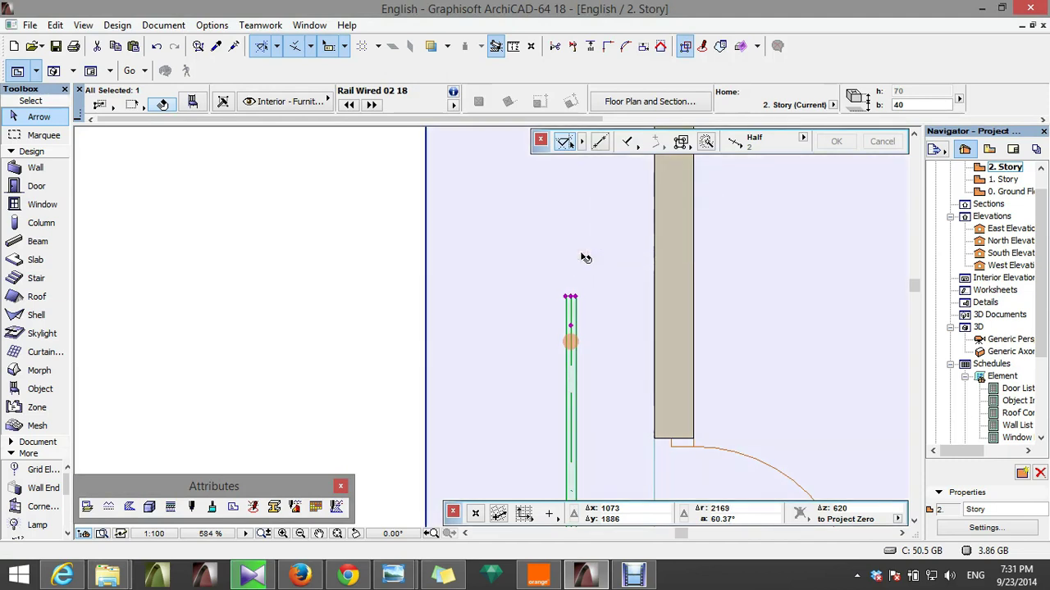
pyautogui.hotkey('ctrl', 'd')
pyautogui.scroll(3, 579, 270)
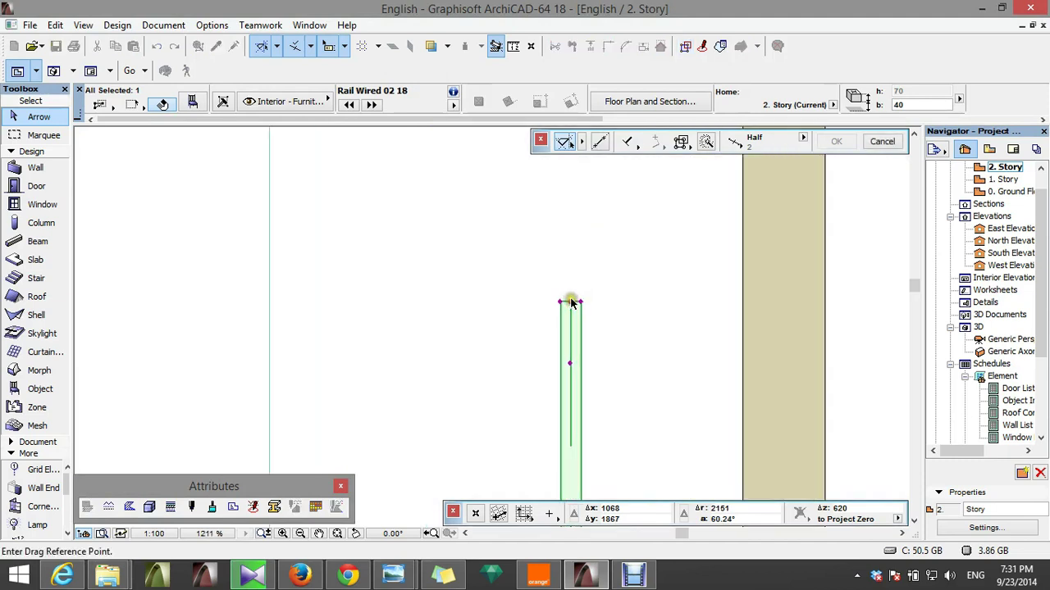
pyautogui.click(571, 303)
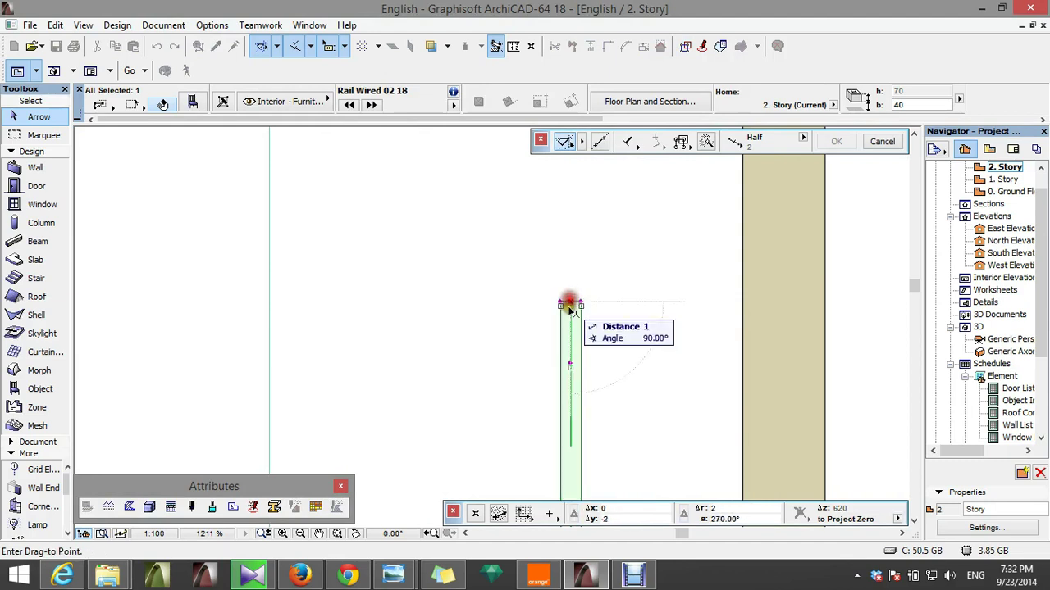
pyautogui.scroll(-6, 566, 312)
pyautogui.scroll(4, 506, 248)
pyautogui.scroll(5, 506, 248)
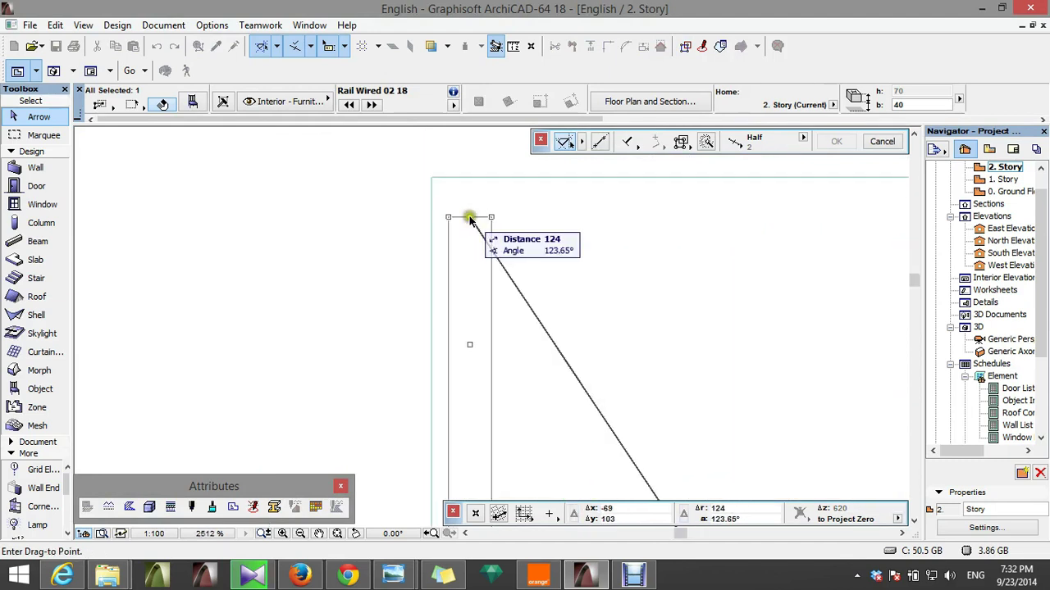
pyautogui.click(469, 216)
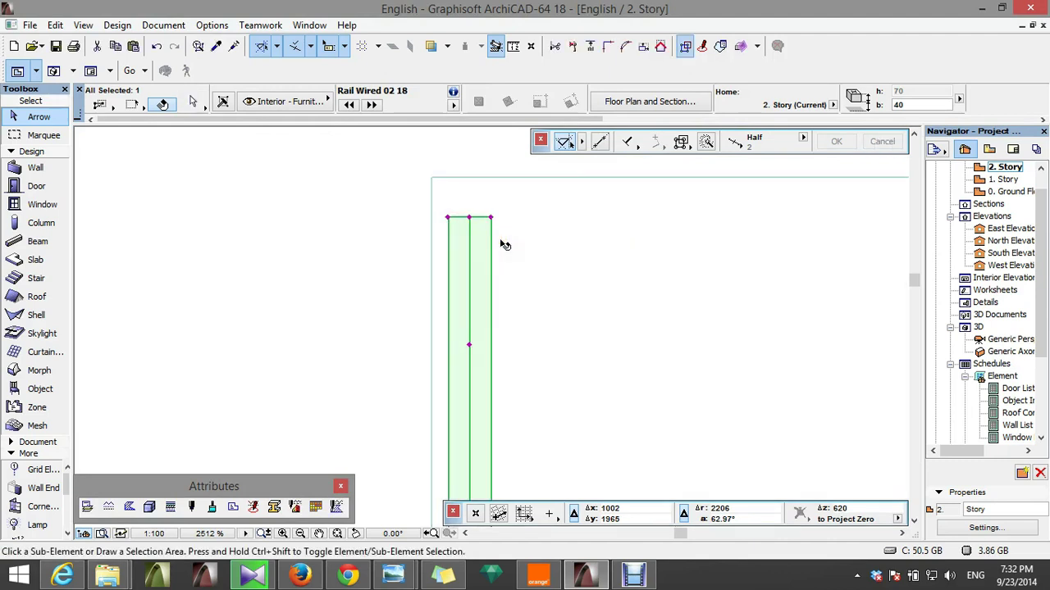
# - Rotate a copy of the rail 90° about its north end so it runs east along the terrace's north edge
pyautogui.hotkey('ctrl', 'alt', 'e')
pyautogui.click(469, 217)
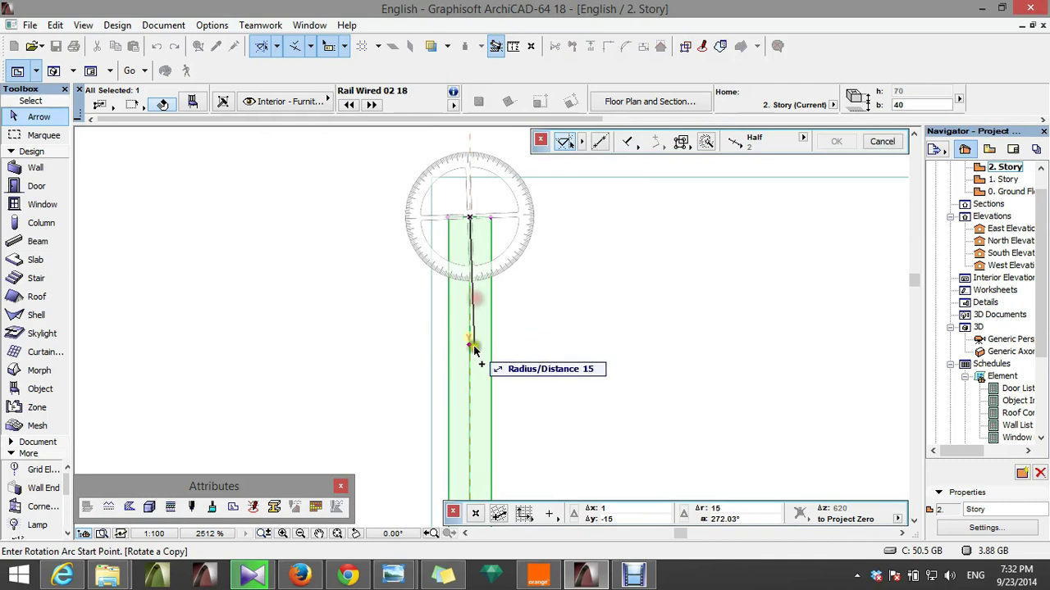
pyautogui.click(469, 345)
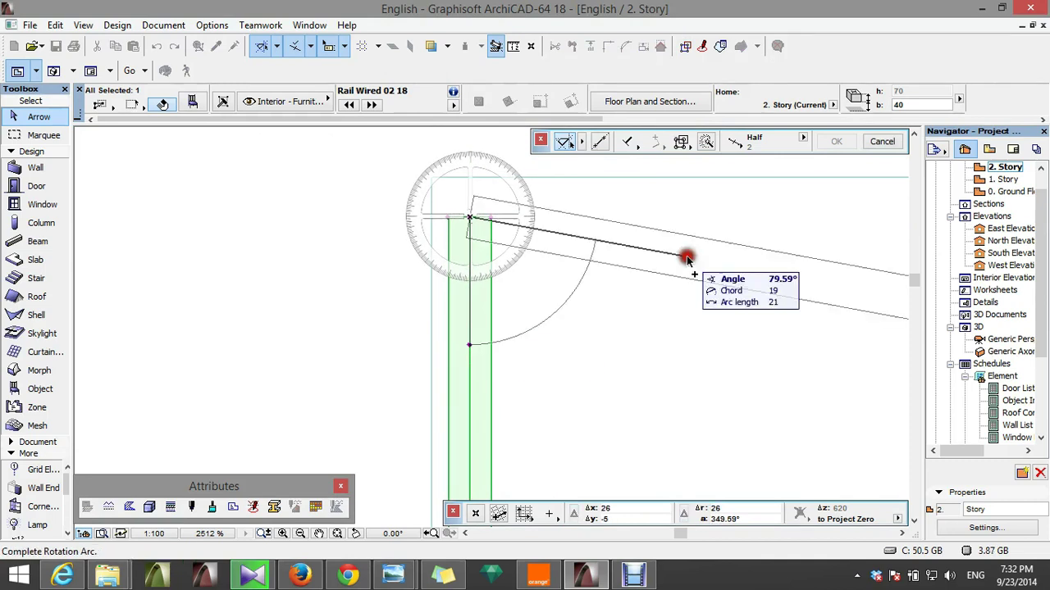
pyautogui.click(717, 217)
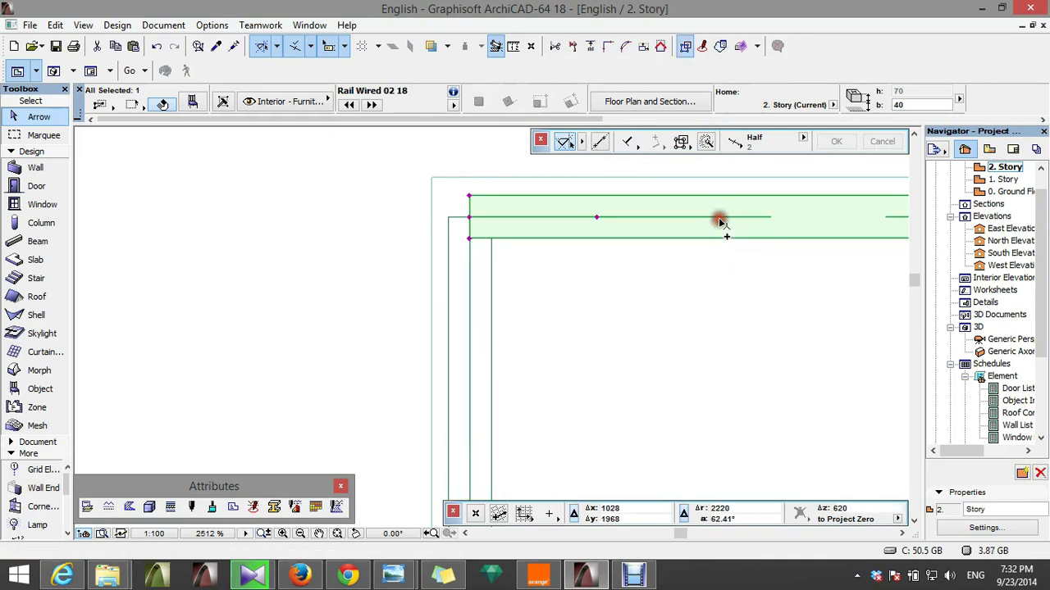
# - Miter the northwest corner by setting the right end cutting angle to 135° on the north rail and 45° on the west rail
pyautogui.click(469, 239)
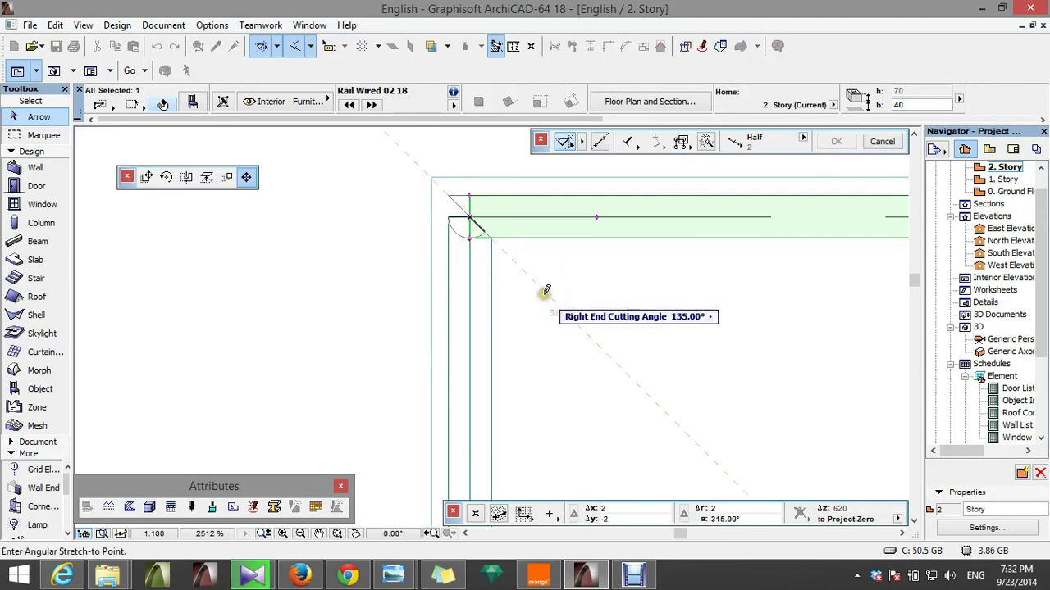
pyautogui.click(545, 293)
pyautogui.press('Escape')
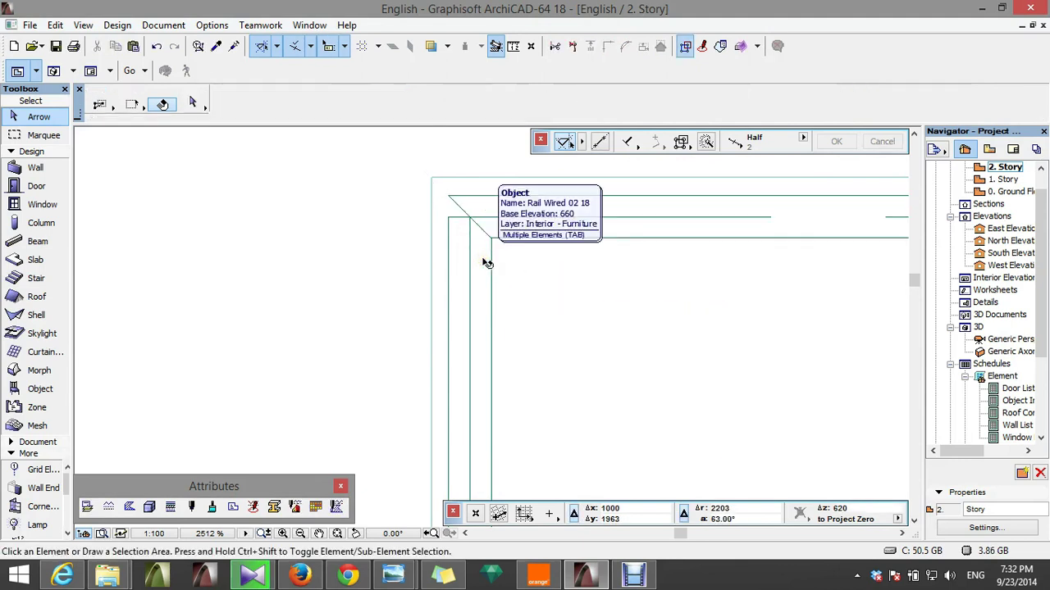
pyautogui.click(490, 219)
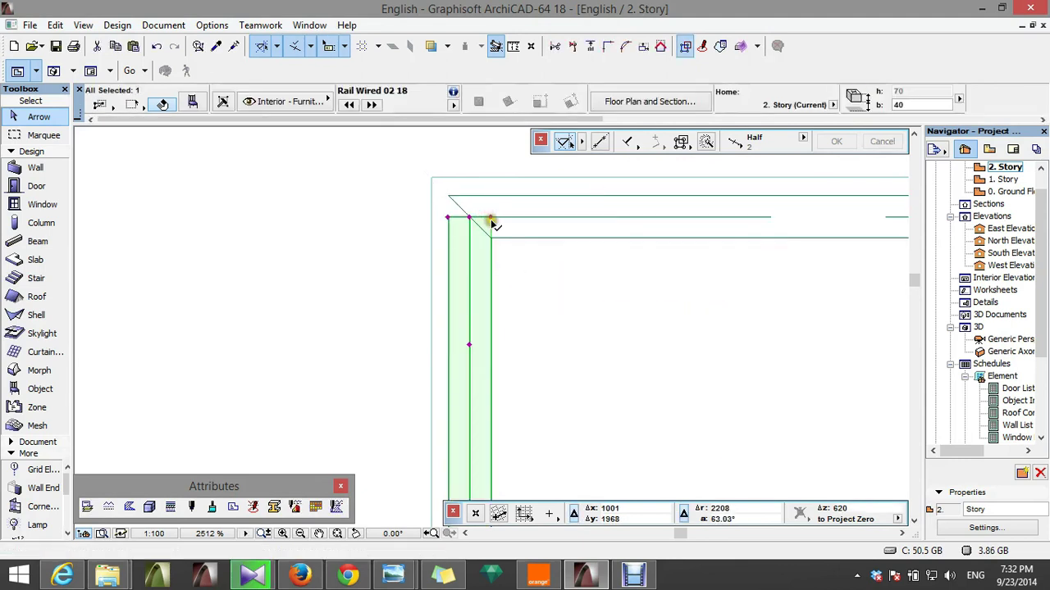
pyautogui.click(491, 219)
pyautogui.click(546, 291)
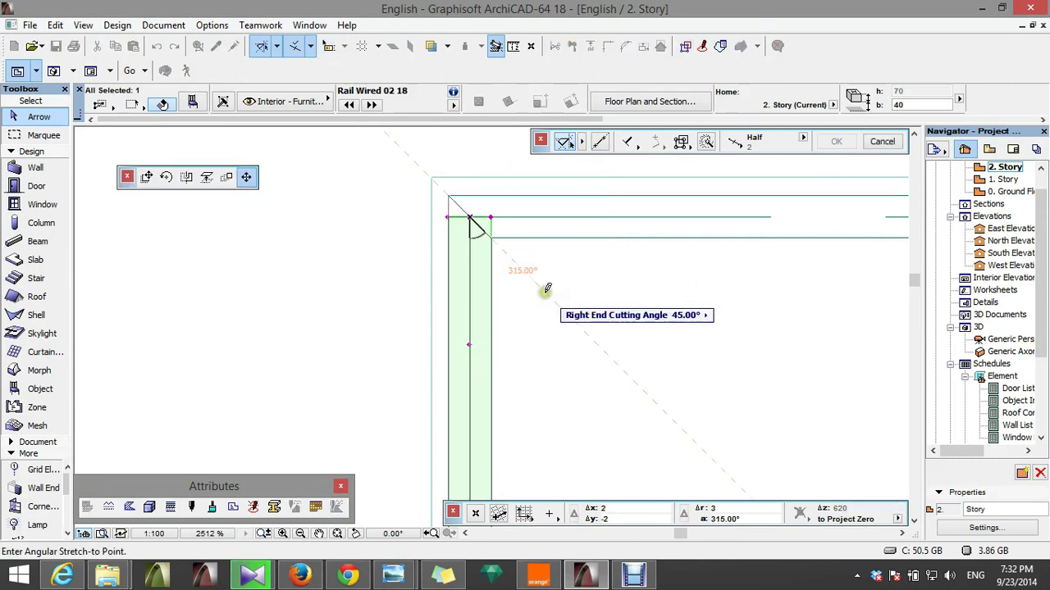
pyautogui.click(546, 291)
# - Square the north rail's east end to a 90° cutting angle and shorten the rail to end at the house corner
pyautogui.scroll(-5, 435, 218)
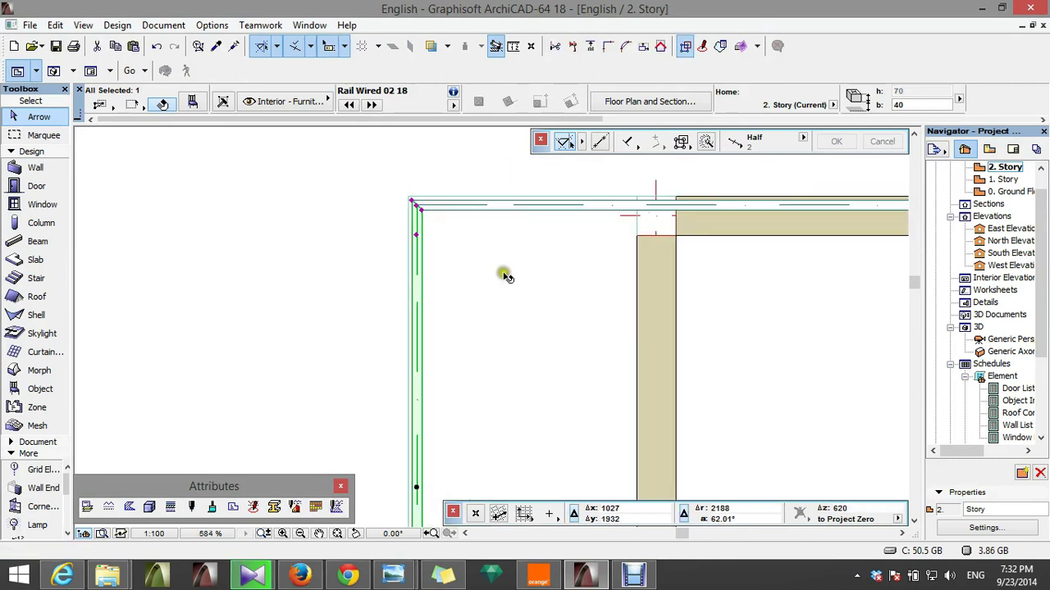
pyautogui.scroll(3, 665, 234)
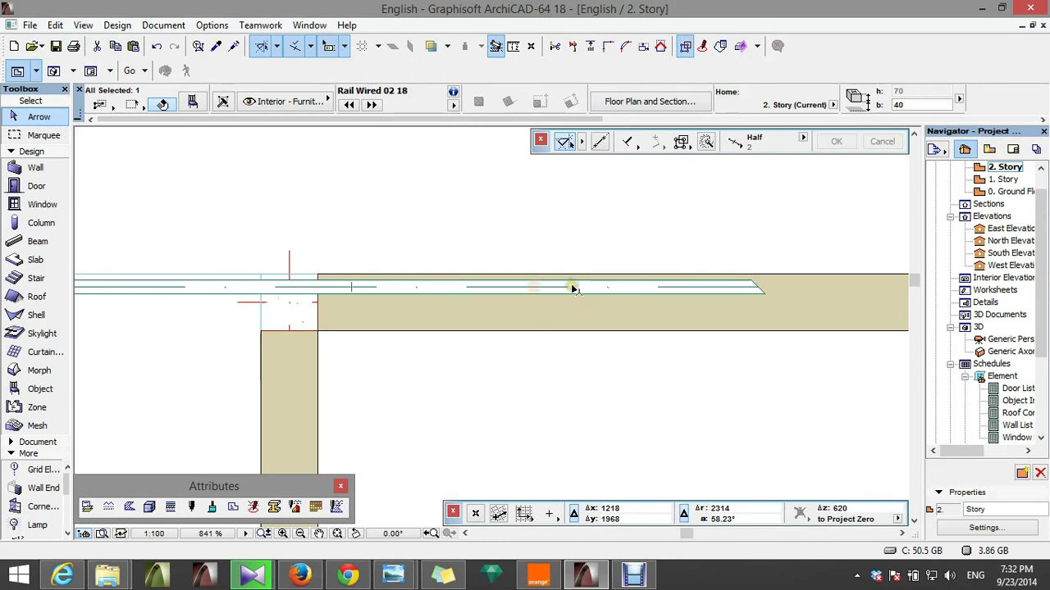
pyautogui.press('Escape')
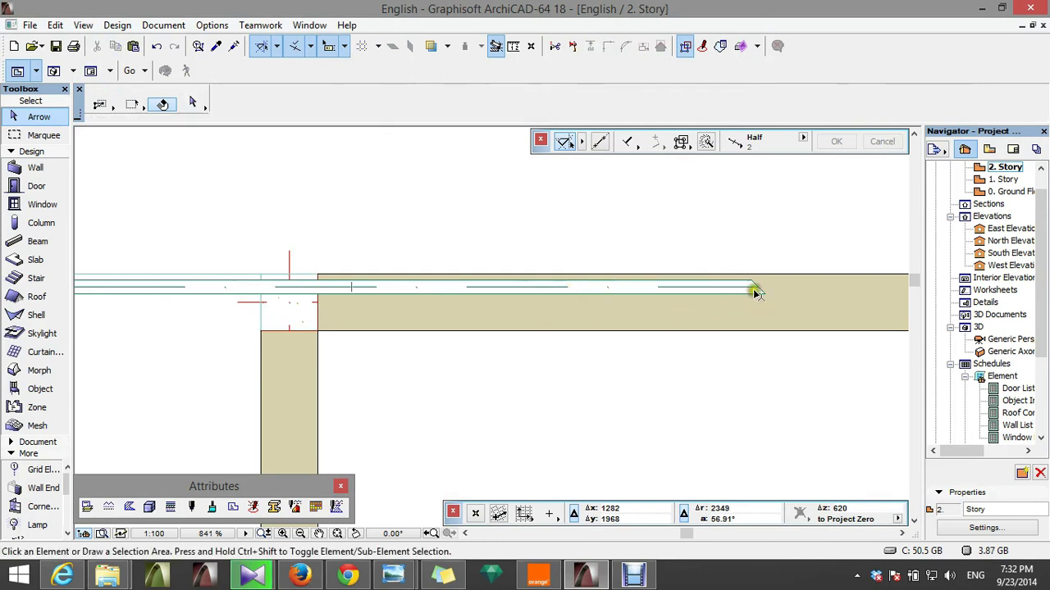
pyautogui.click(756, 293)
pyautogui.click(756, 305)
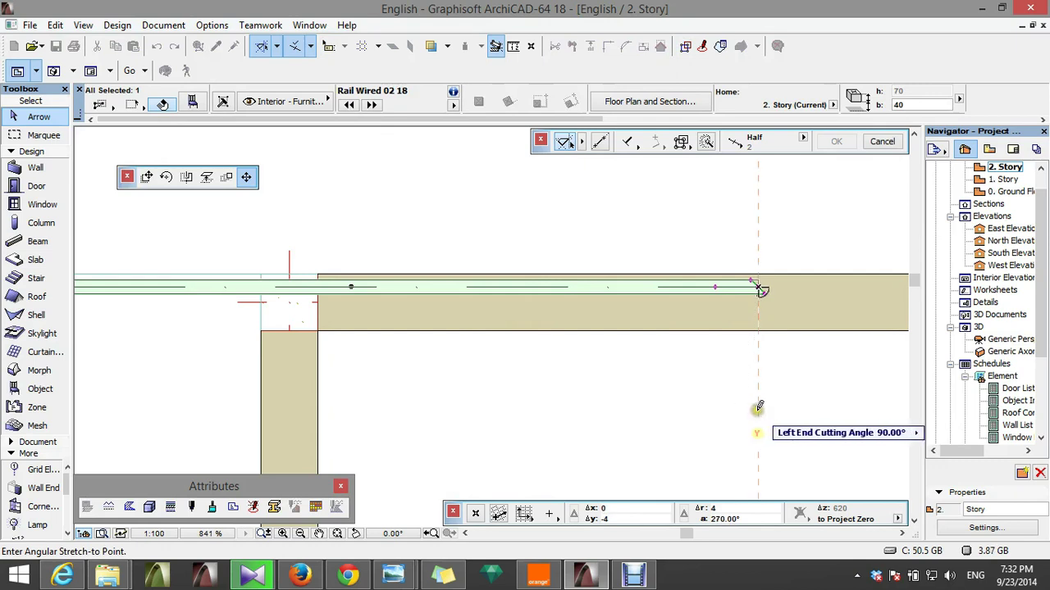
pyautogui.click(758, 408)
pyautogui.click(756, 287)
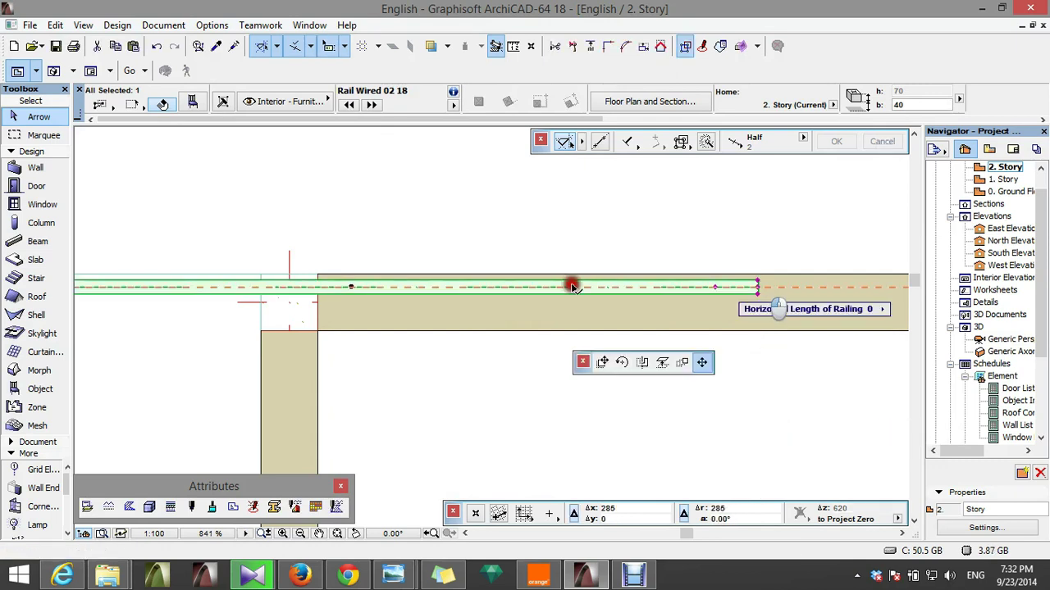
pyautogui.scroll(4, 265, 292)
pyautogui.click(373, 293)
# - Select both the north and west terrace rails and set their elevation relative to the 2. Story to 0
pyautogui.scroll(-5, 704, 217)
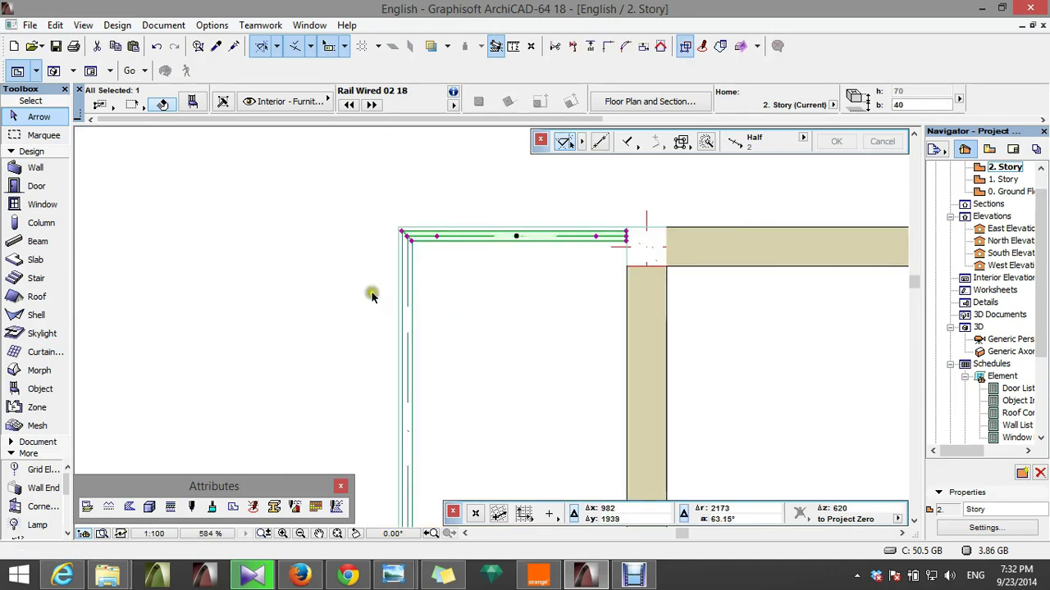
pyautogui.keyDown('shift'); pyautogui.click(408, 299); pyautogui.keyUp('shift')
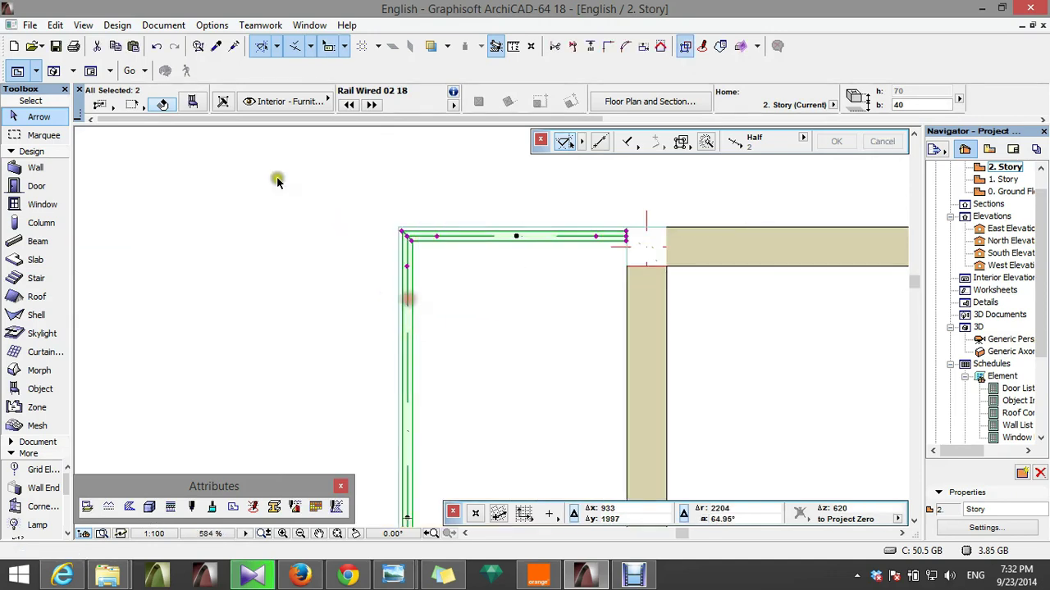
pyautogui.click(197, 100)
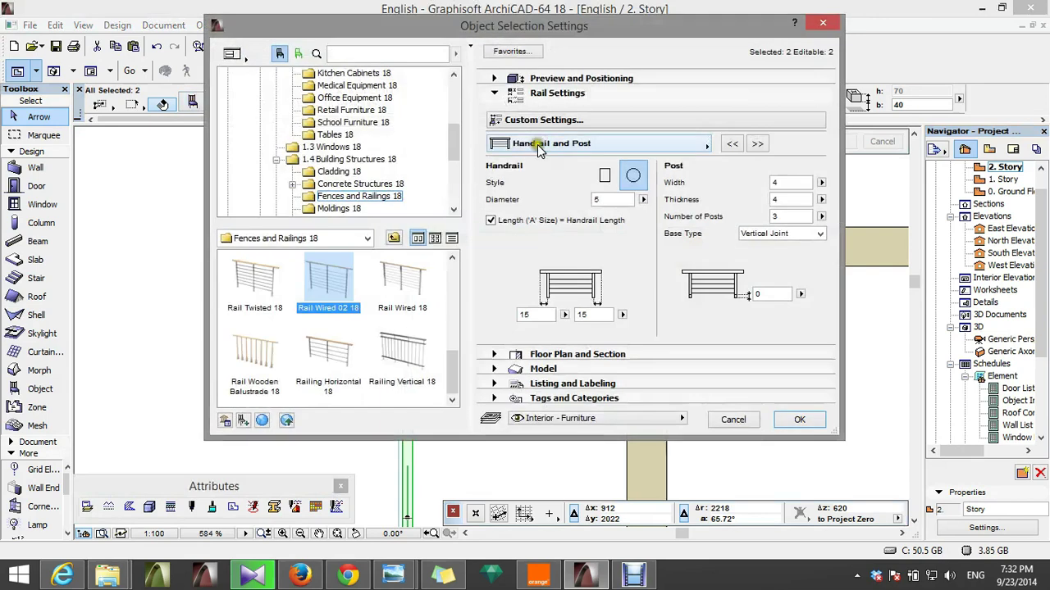
pyautogui.click(493, 78)
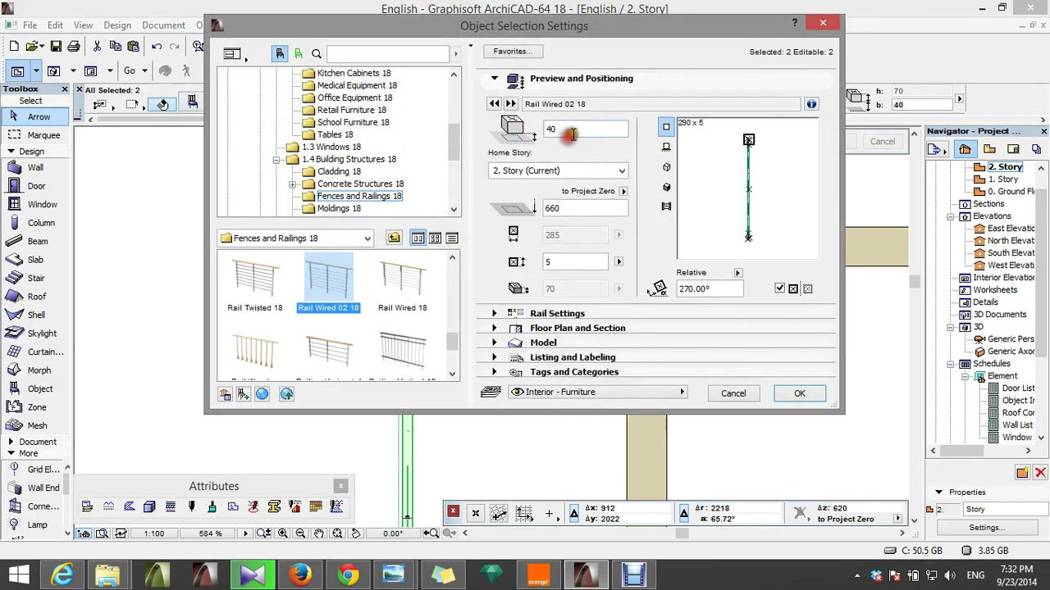
pyautogui.write('0')
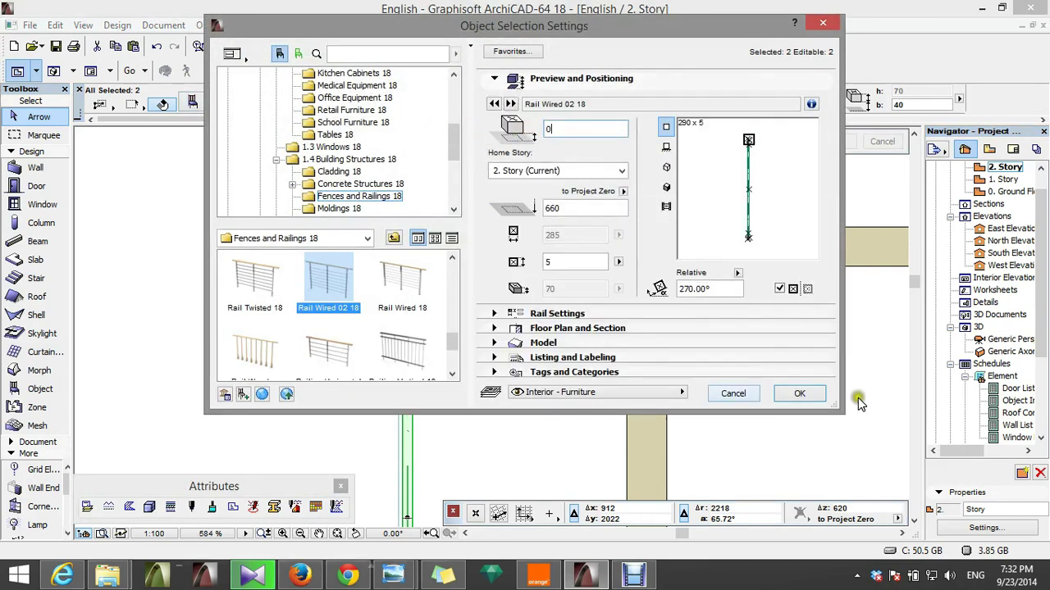
pyautogui.click(800, 393)
# - Stretch the west rail's south end to just inside the terrace's south edge, making it about 440 long, and clear the selection
pyautogui.scroll(-5, 580, 323)
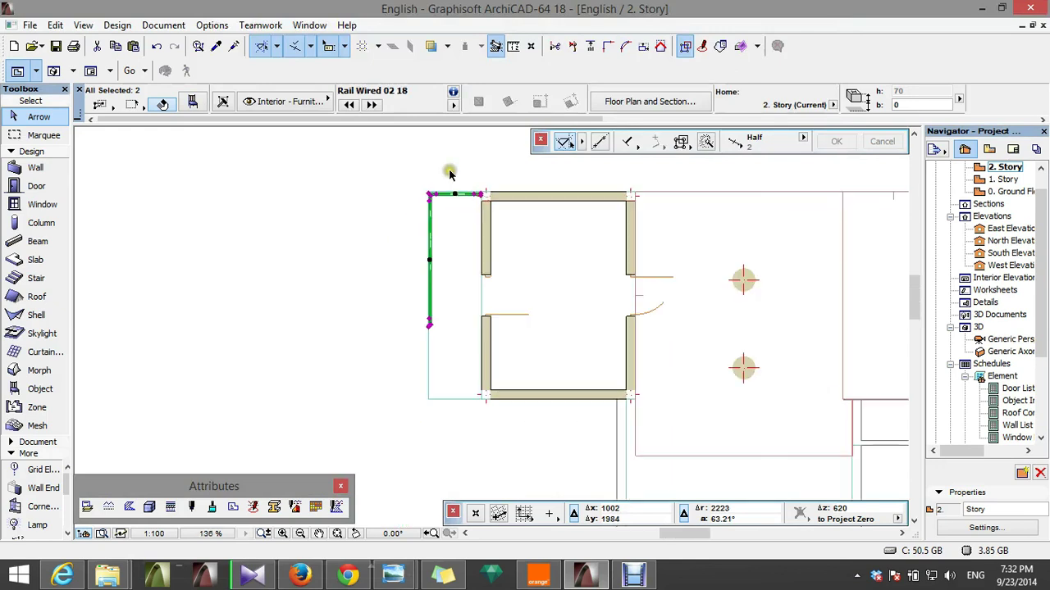
pyautogui.scroll(5, 433, 394)
pyautogui.scroll(-2, 406, 344)
pyautogui.scroll(4, 412, 278)
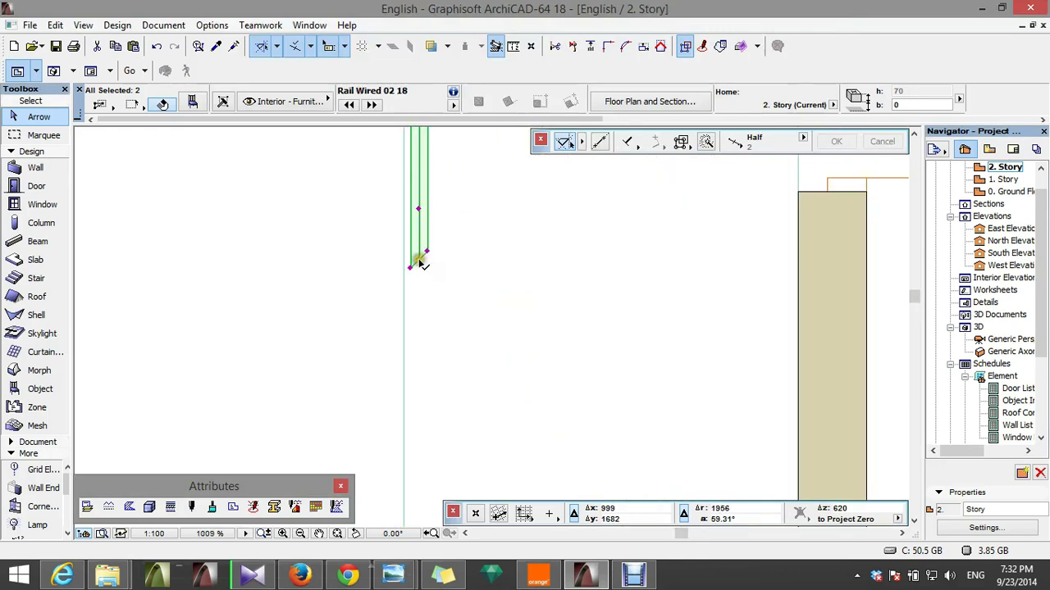
pyautogui.click(418, 261)
pyautogui.scroll(-5, 418, 230)
pyautogui.scroll(5, 424, 369)
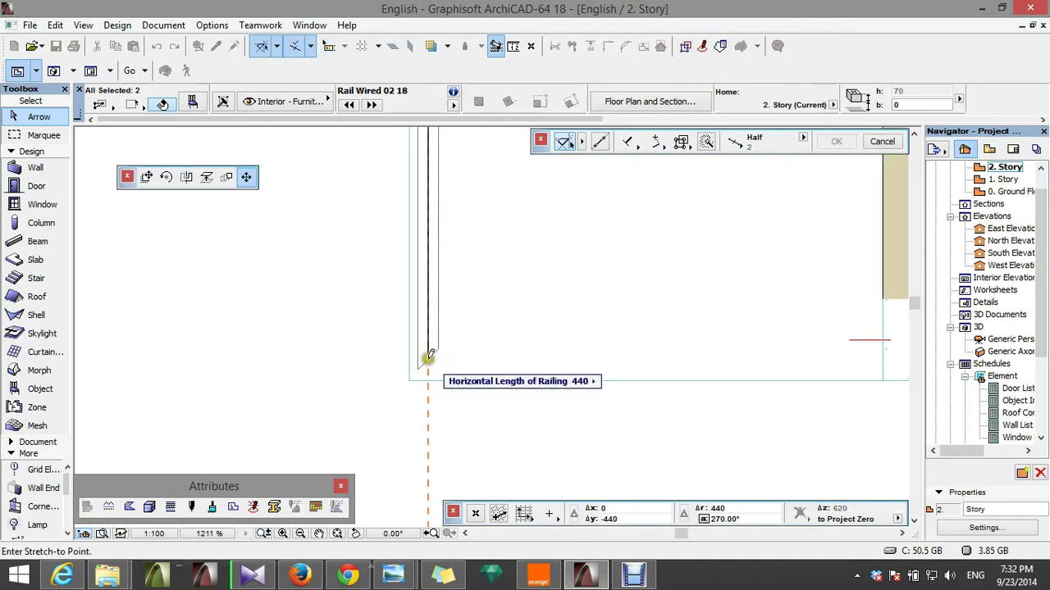
pyautogui.click(428, 345)
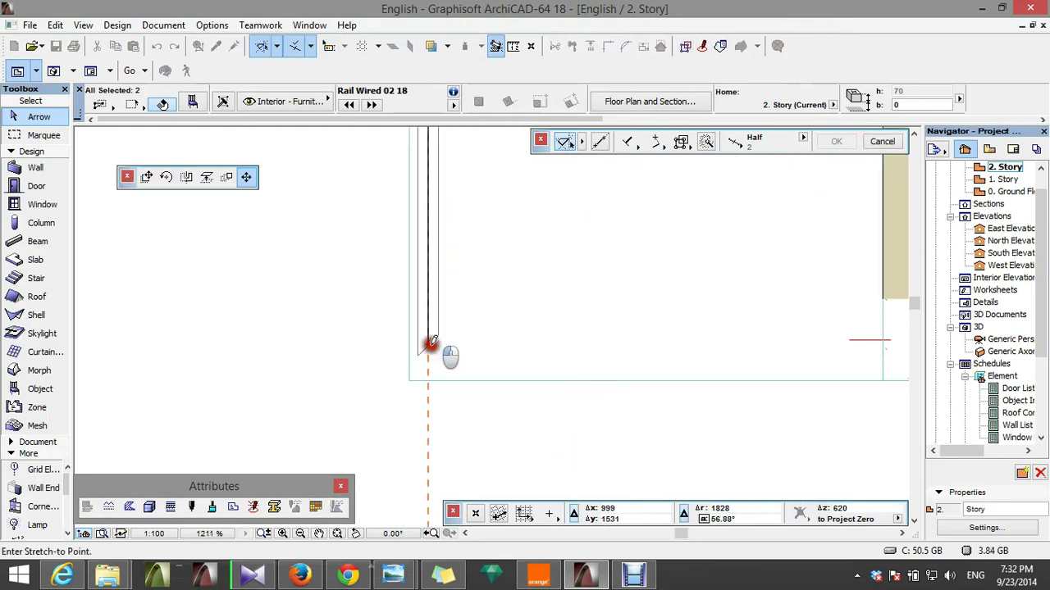
pyautogui.click(397, 407)
# - Mirror a copy of the north rail to the terrace's south edge about a horizontal axis through the west rail's midpoint
pyautogui.scroll(-5, 394, 408)
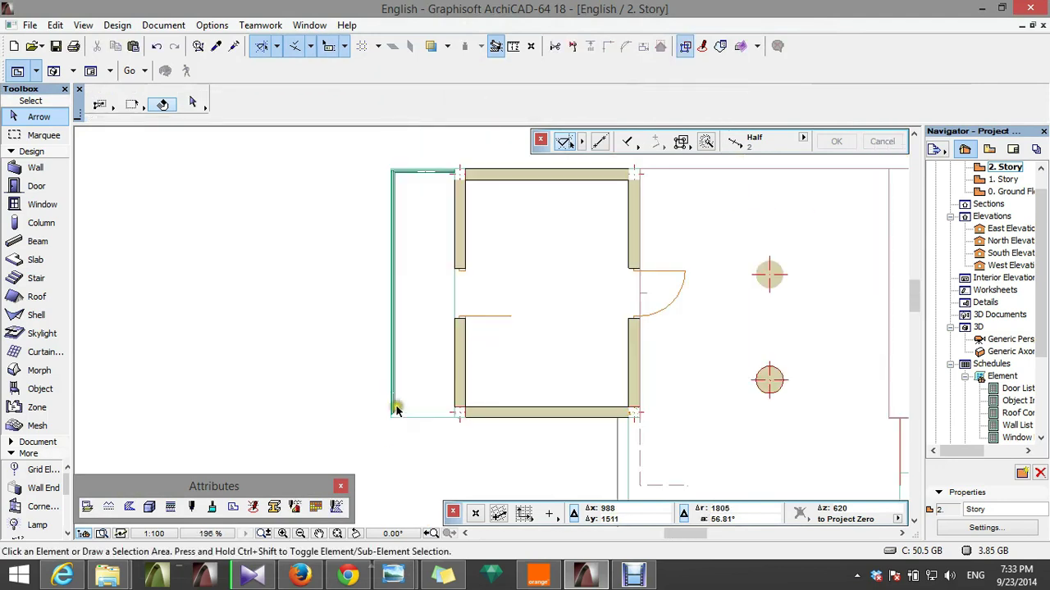
pyautogui.scroll(4, 394, 268)
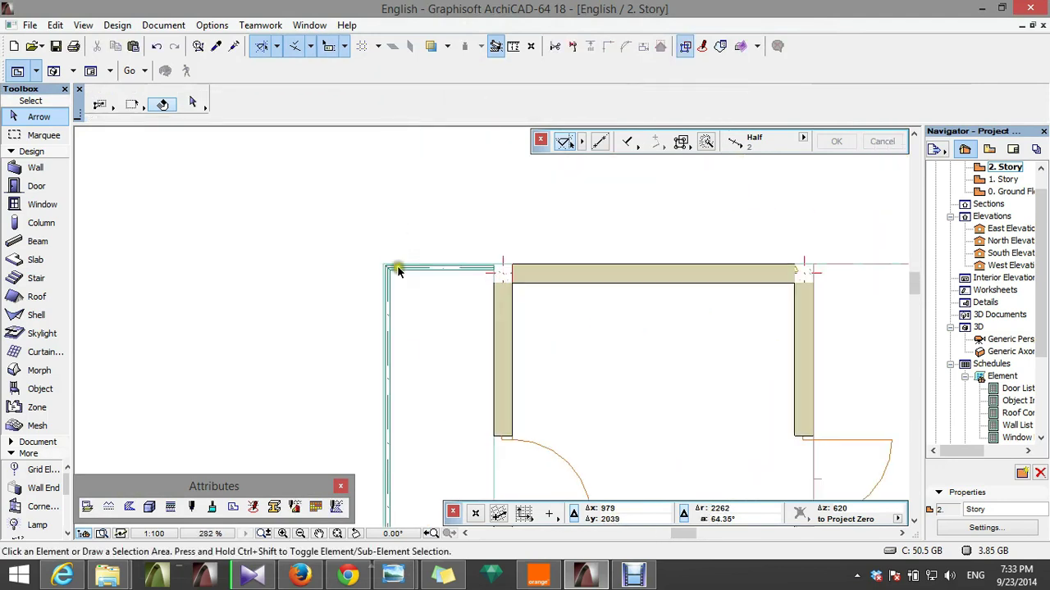
pyautogui.click(447, 270)
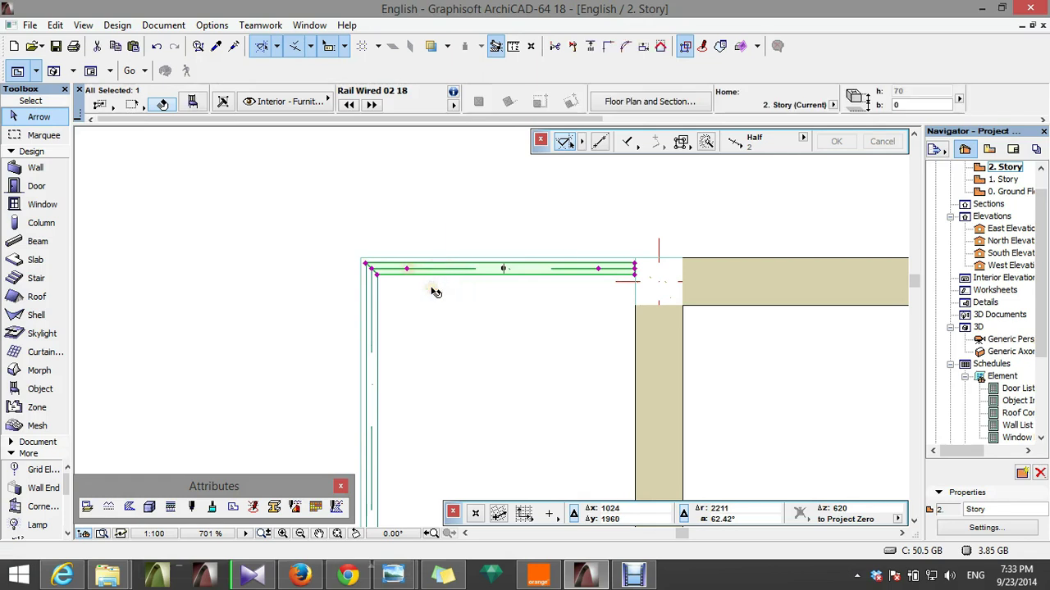
pyautogui.hotkey('ctrl', 'alt', 'm')
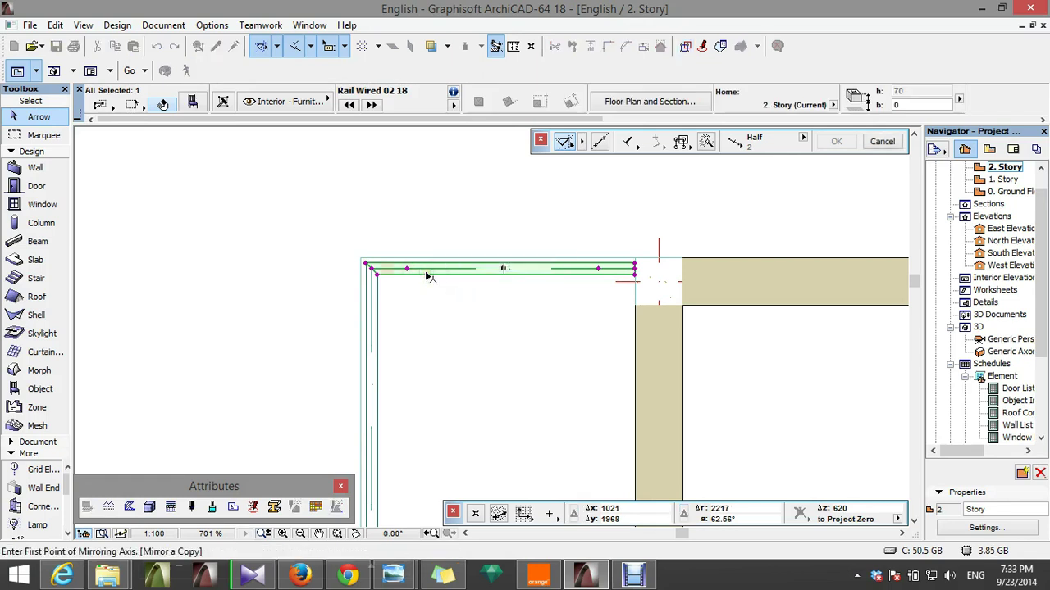
pyautogui.scroll(-5, 428, 233)
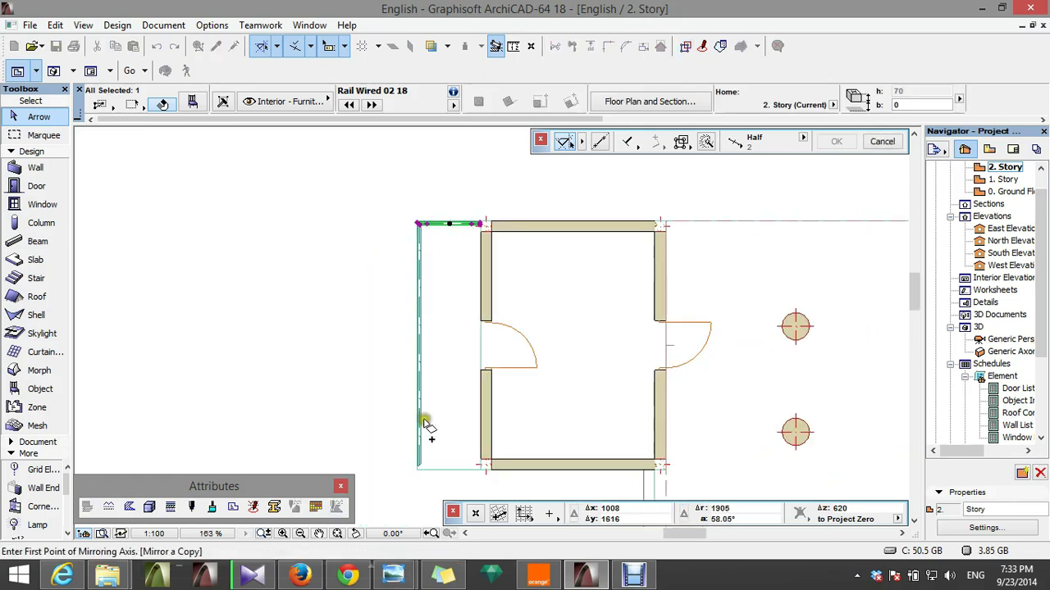
pyautogui.scroll(2, 424, 423)
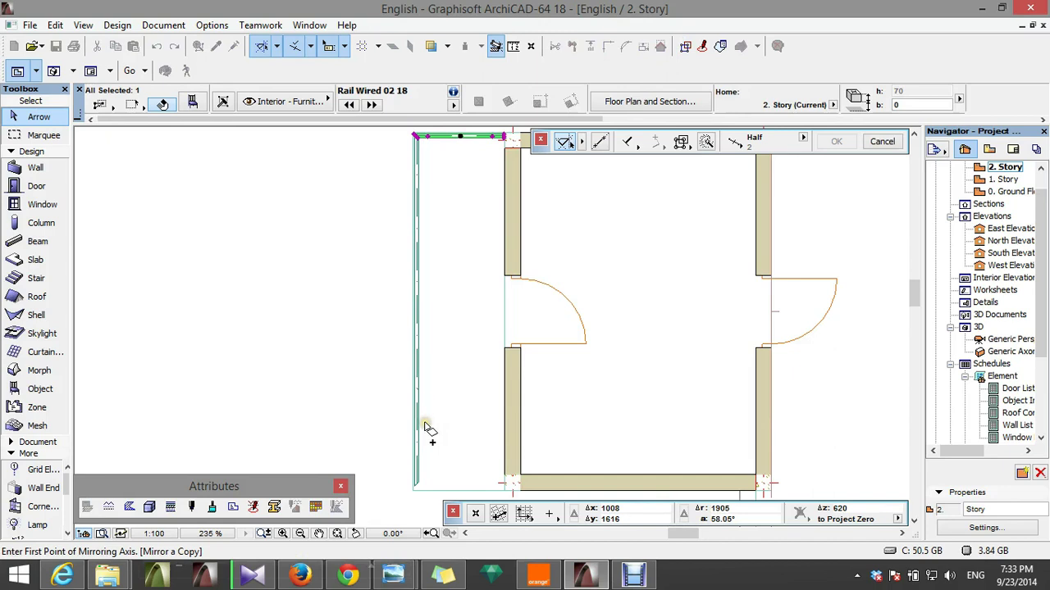
pyautogui.click(416, 310)
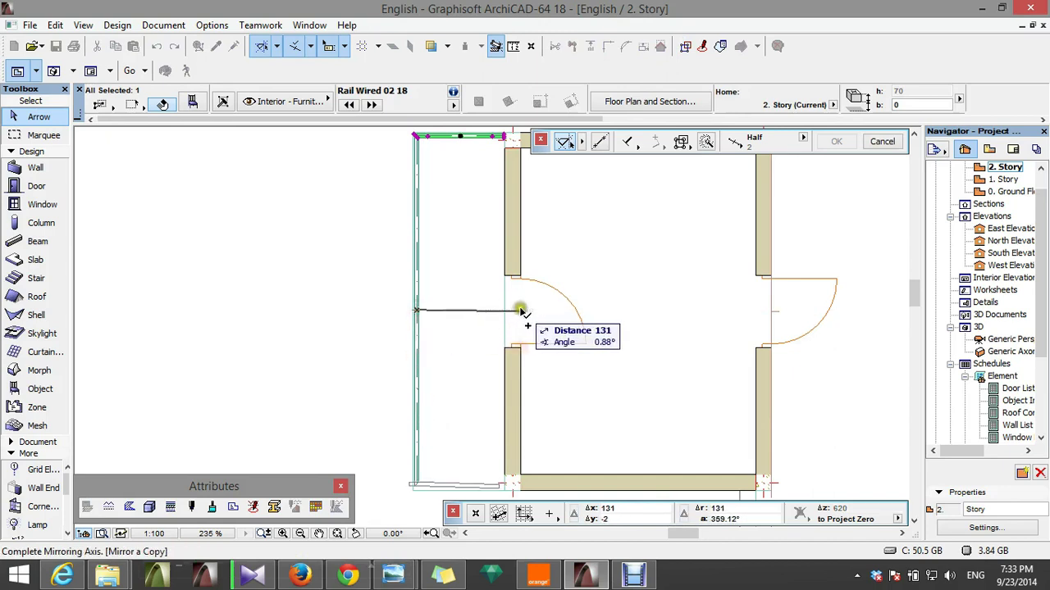
pyautogui.click(707, 308)
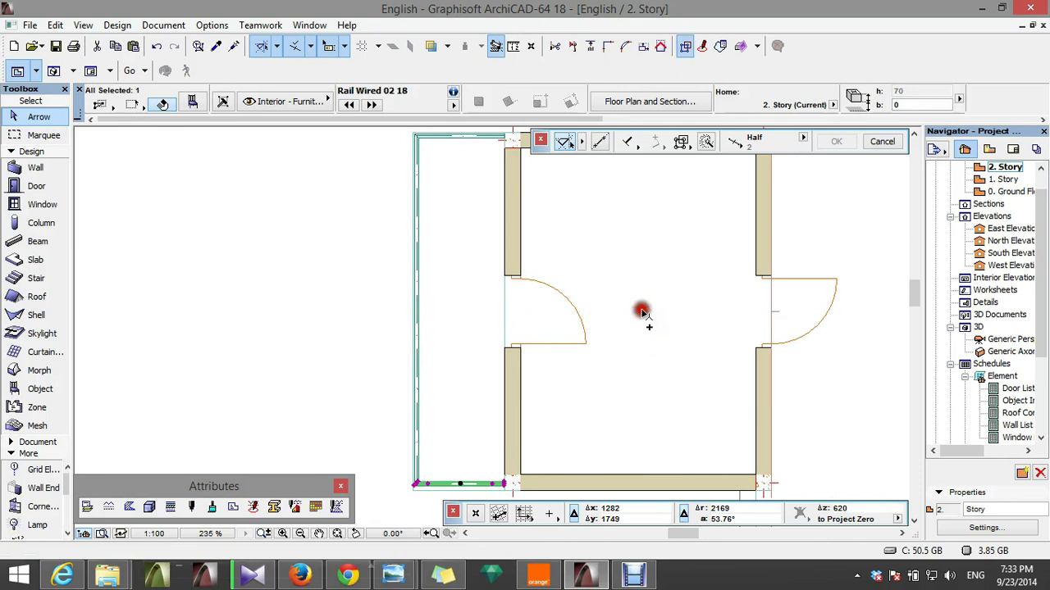
# - Clear the selection and place a copy of the west terrace rail with its north end at the room's northeast corner
pyautogui.scroll(-3, 574, 287)
pyautogui.scroll(4, 510, 394)
pyautogui.scroll(8, 510, 393)
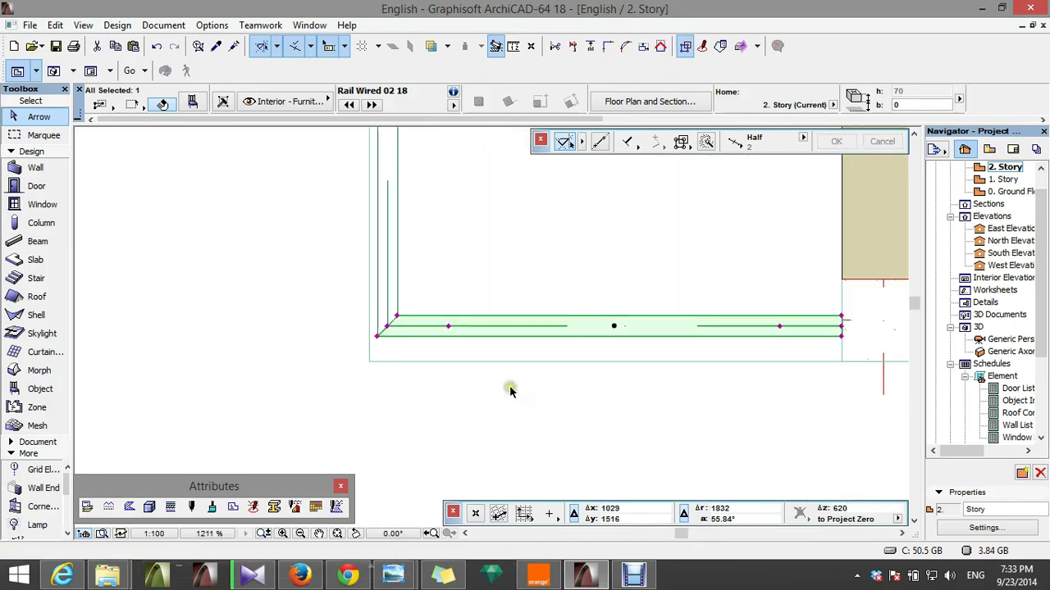
pyautogui.click(510, 391)
pyautogui.scroll(-10, 304, 424)
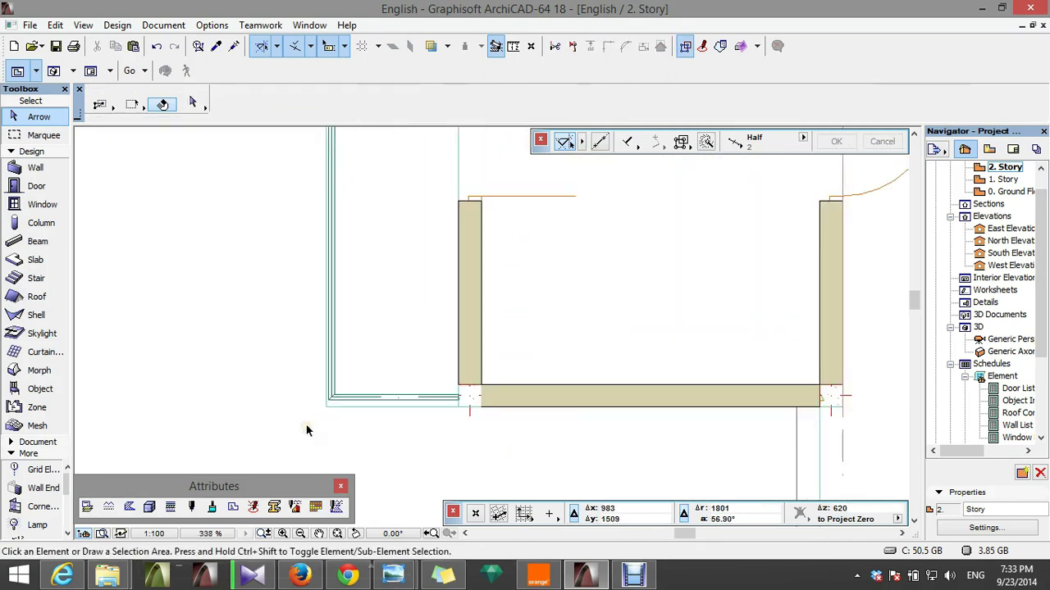
pyautogui.scroll(4, 326, 163)
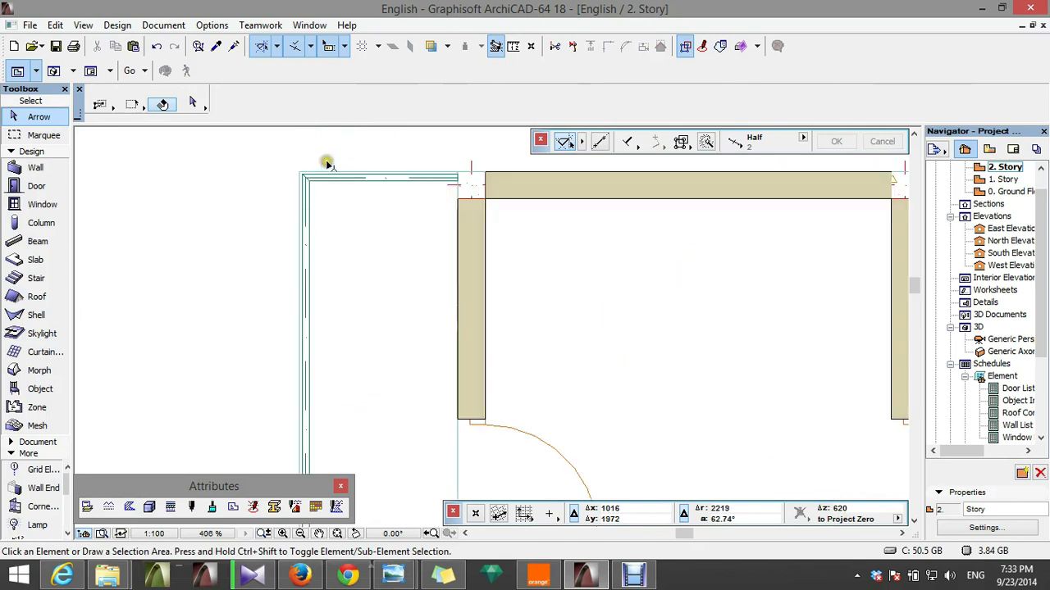
pyautogui.click(306, 205)
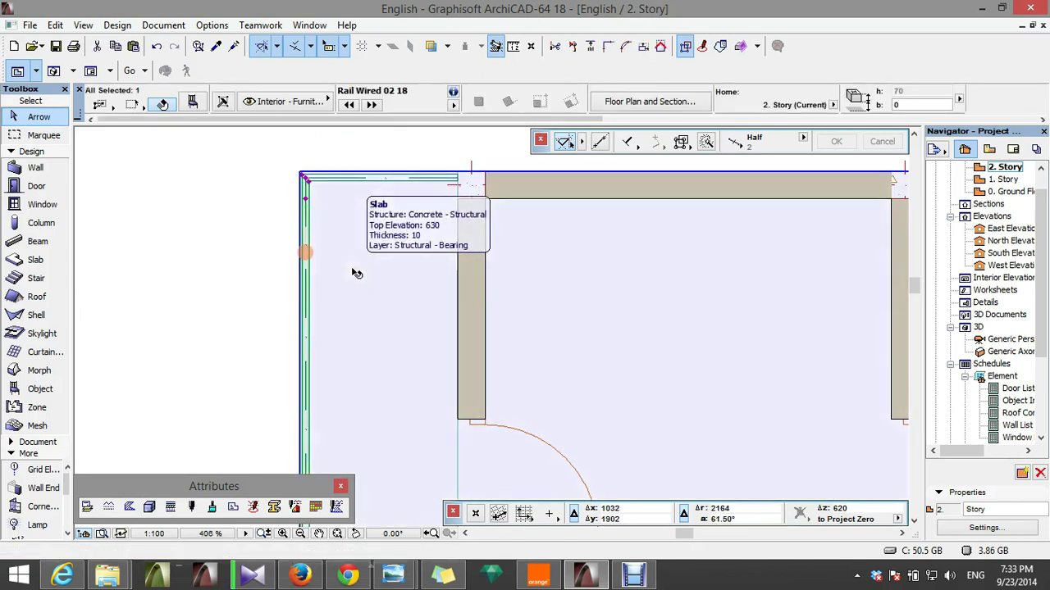
pyautogui.hotkey('ctrl', 'shift', 'd')
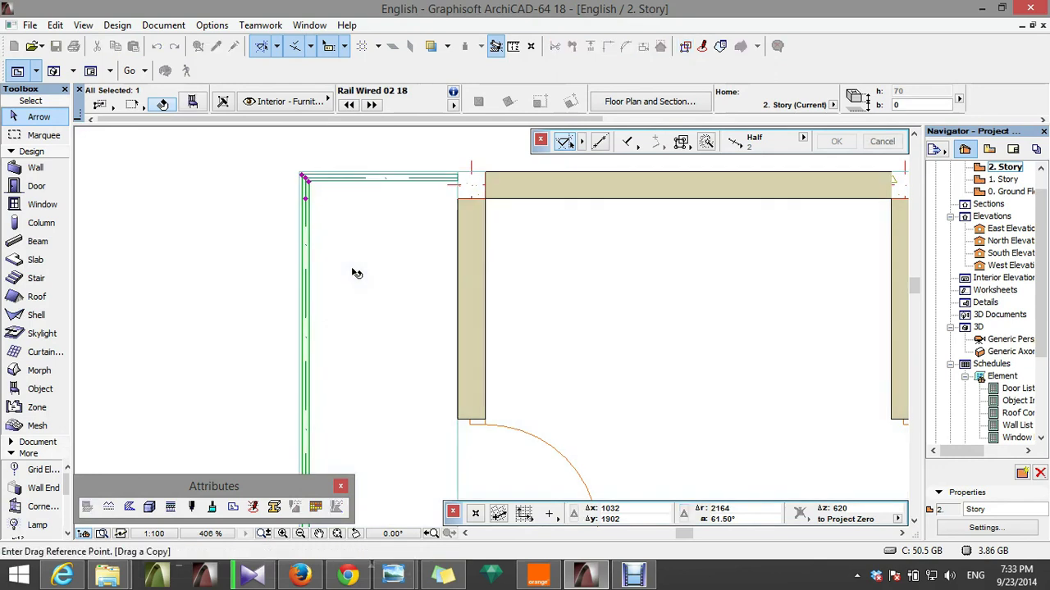
pyautogui.click(304, 177)
pyautogui.scroll(-3, 593, 253)
pyautogui.scroll(6, 530, 215)
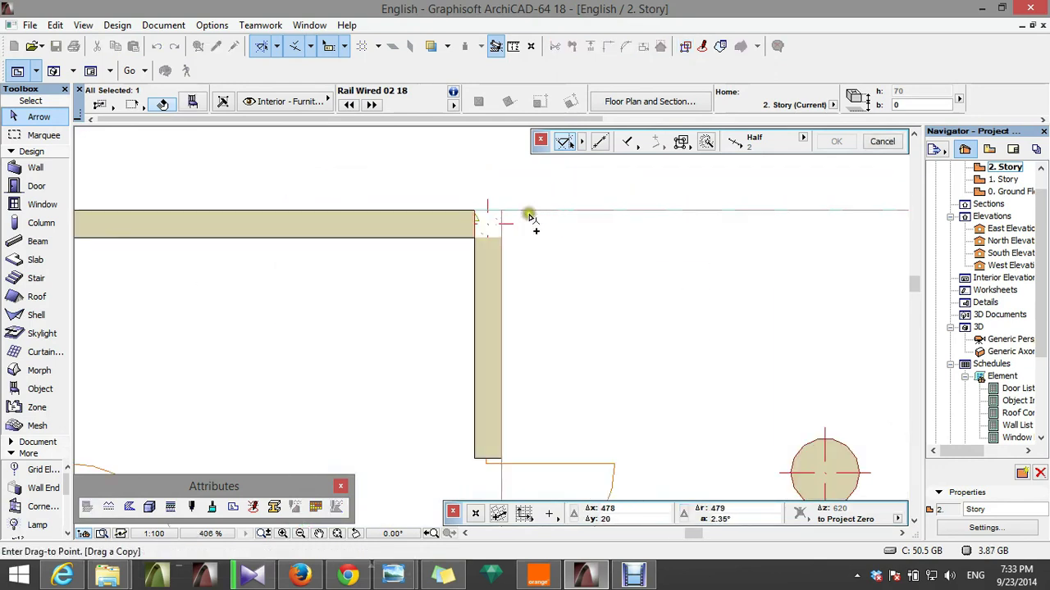
pyautogui.click(498, 237)
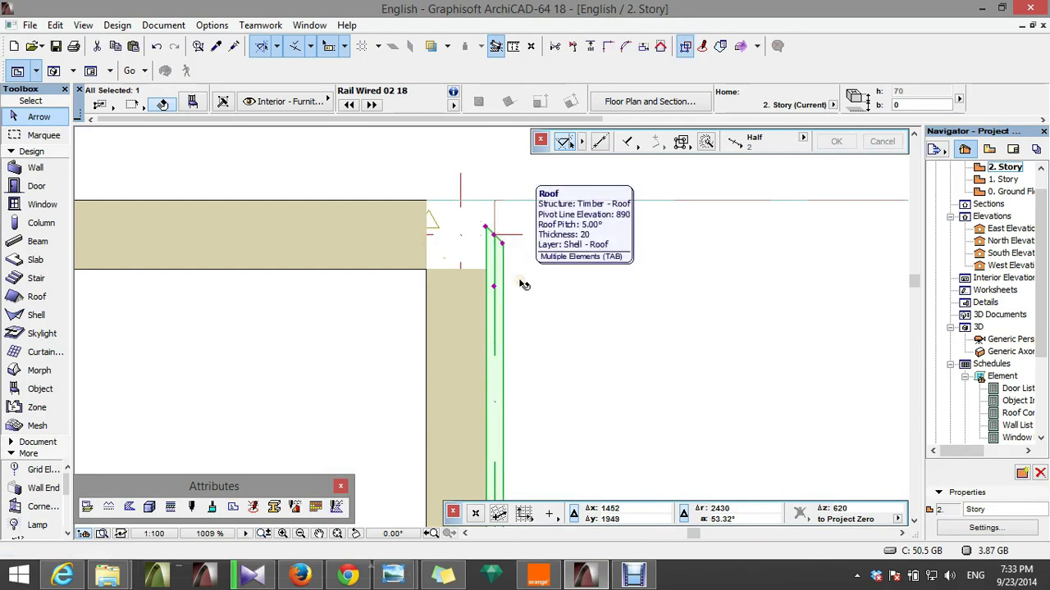
# - Rotate the copied rail about its north end until it runs horizontally east along the north edge
pyautogui.hotkey('ctrl', 'e')
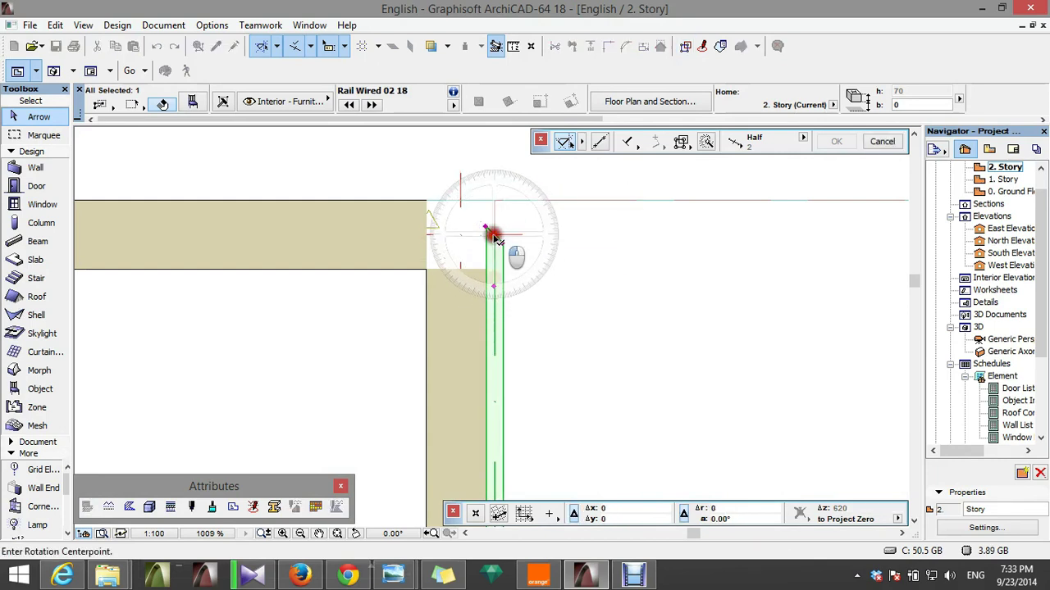
pyautogui.click(494, 236)
pyautogui.click(497, 289)
pyautogui.click(677, 238)
# - Square the rotated rail's west end to a 90° cutting angle and straighten its slanted east end
pyautogui.scroll(4, 492, 244)
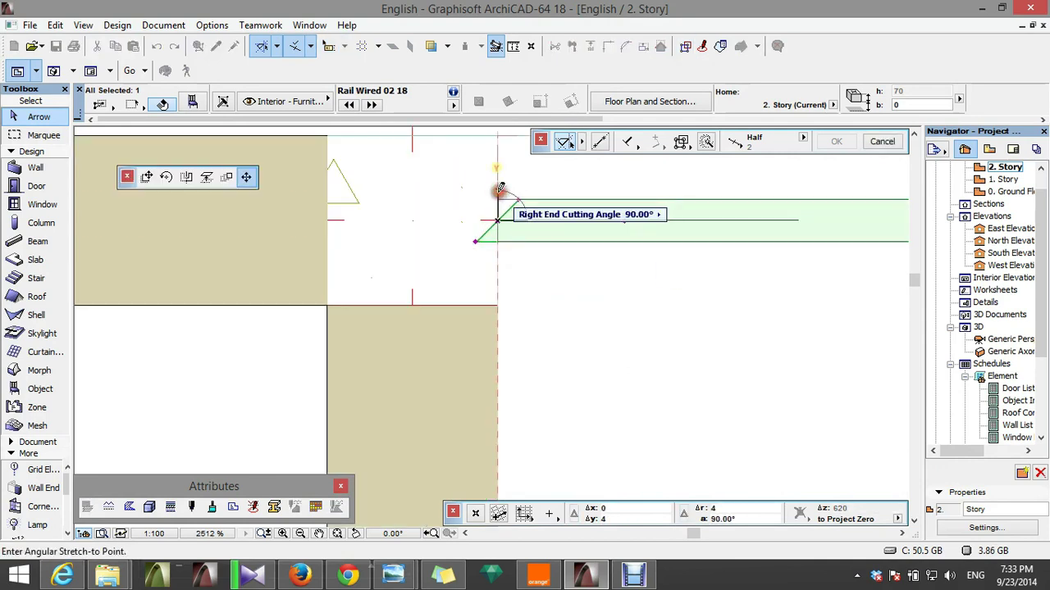
pyautogui.click(494, 192)
pyautogui.scroll(-10, 339, 241)
pyautogui.scroll(9, 692, 238)
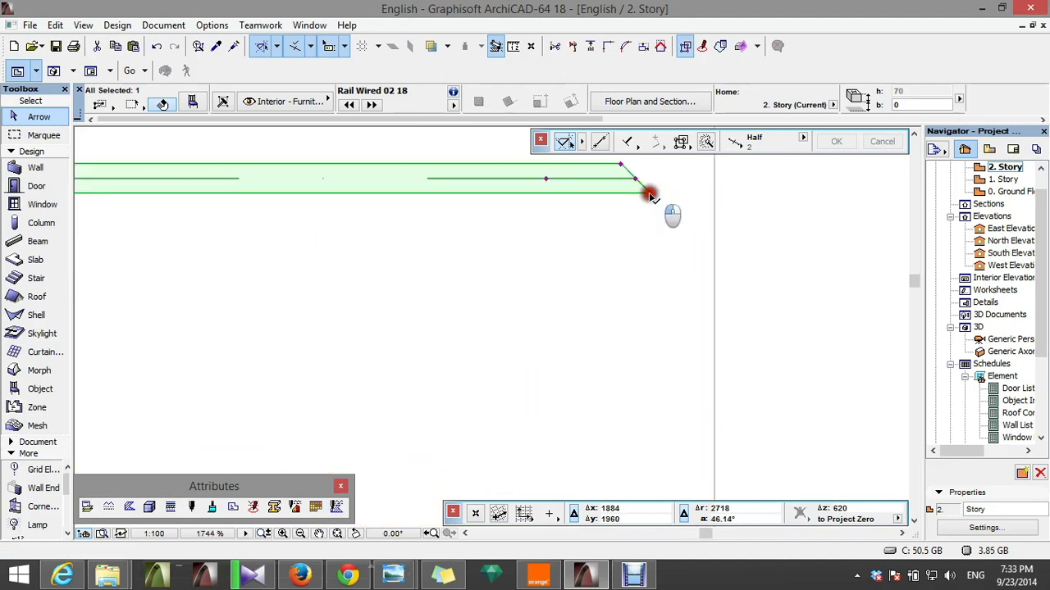
pyautogui.click(649, 196)
pyautogui.click(638, 212)
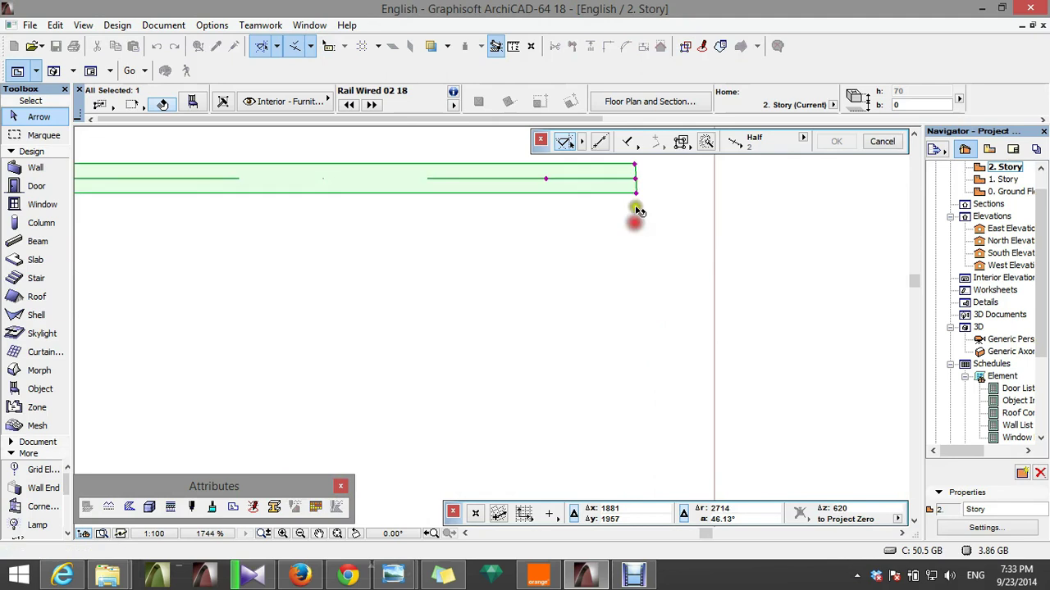
# - Stretch the rail's east end to the adjoining block's west edge, align its end cut with that edge, and clear the selection
pyautogui.click(636, 178)
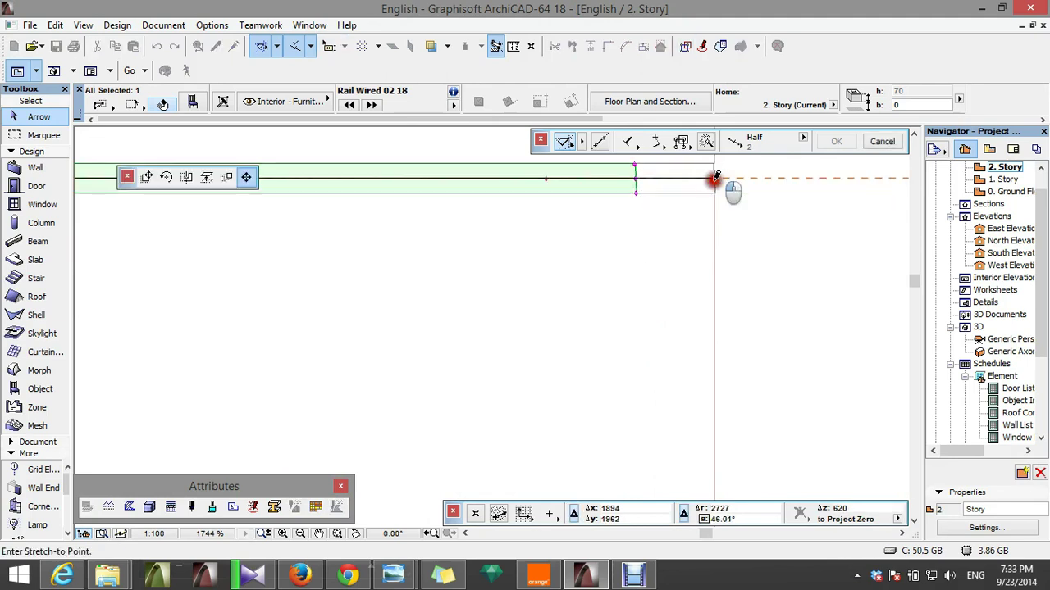
pyautogui.scroll(5, 714, 182)
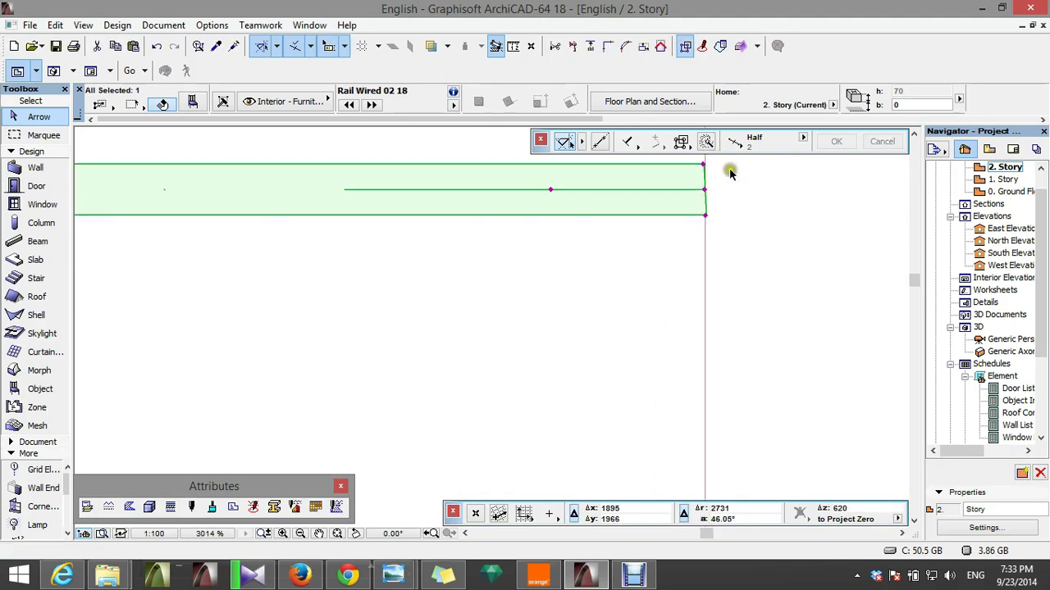
pyautogui.click(694, 271)
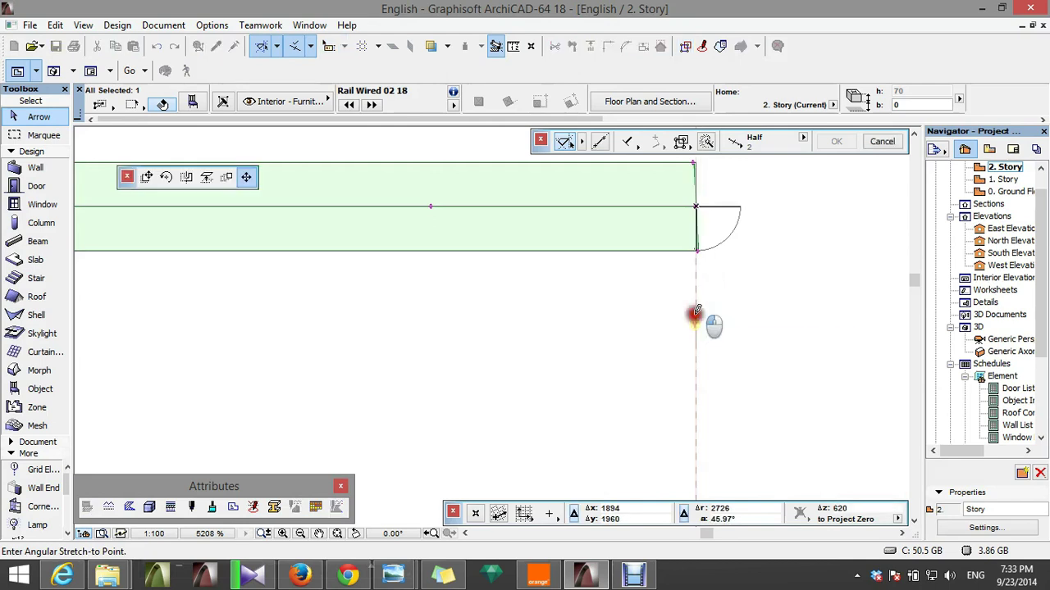
pyautogui.scroll(-8, 693, 316)
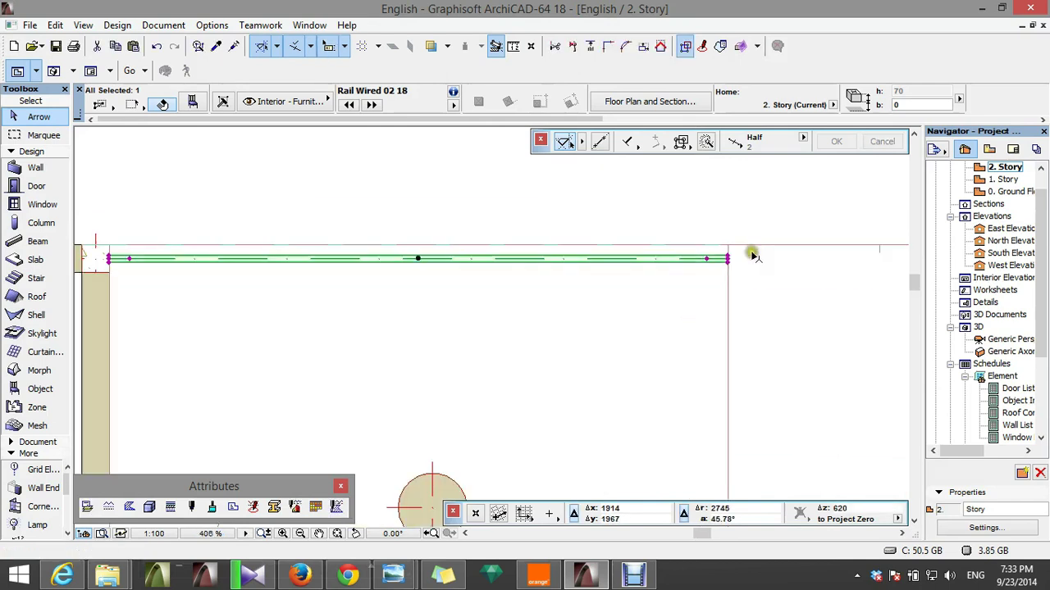
pyautogui.scroll(-2, 753, 250)
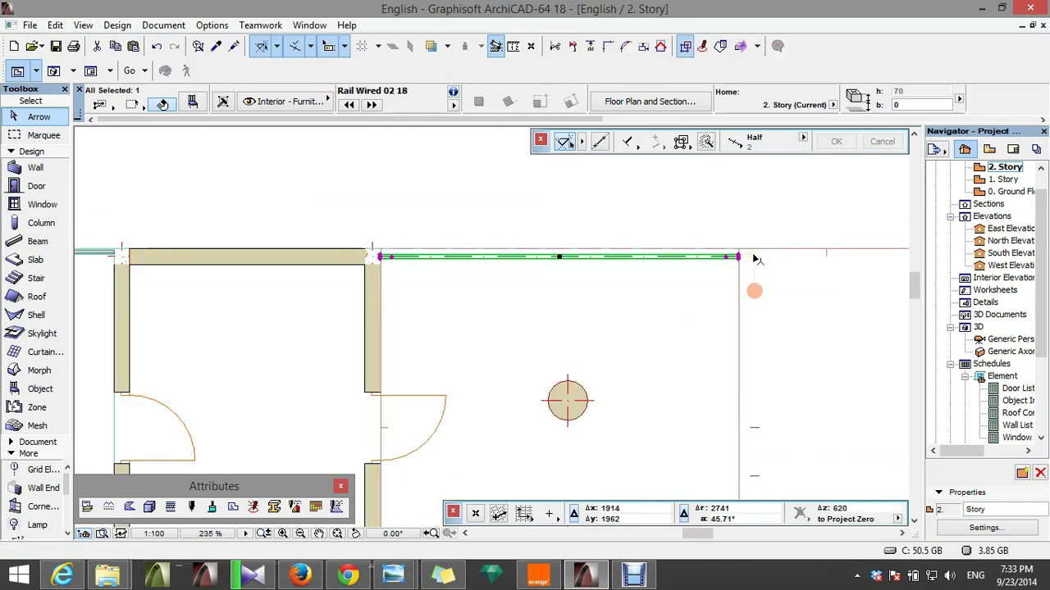
pyautogui.scroll(-2, 754, 256)
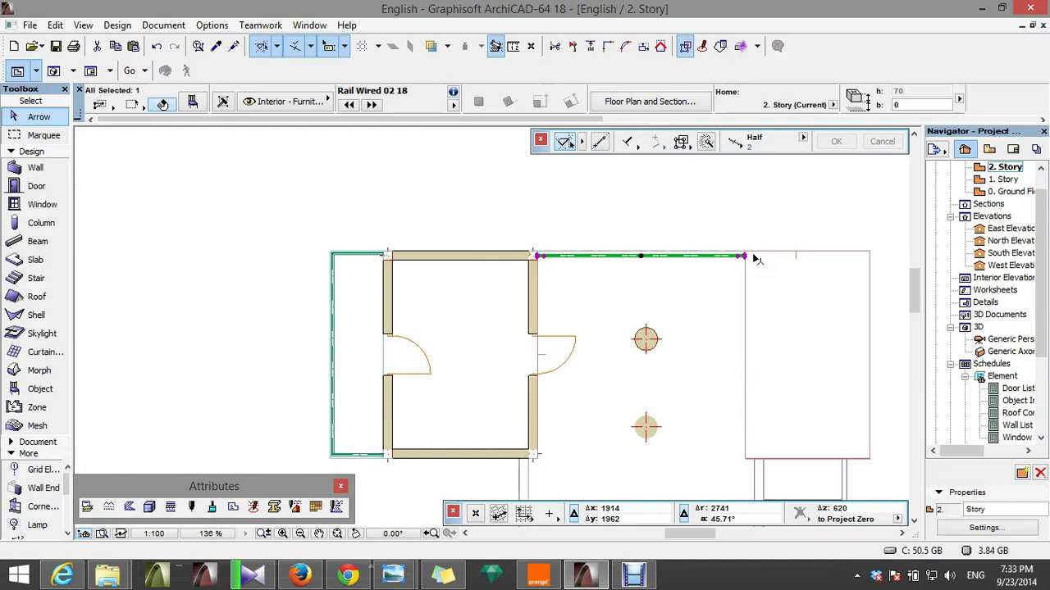
pyautogui.click(385, 369)
# - Set the number of posts on the west terrace rail to 4
pyautogui.scroll(2, 364, 282)
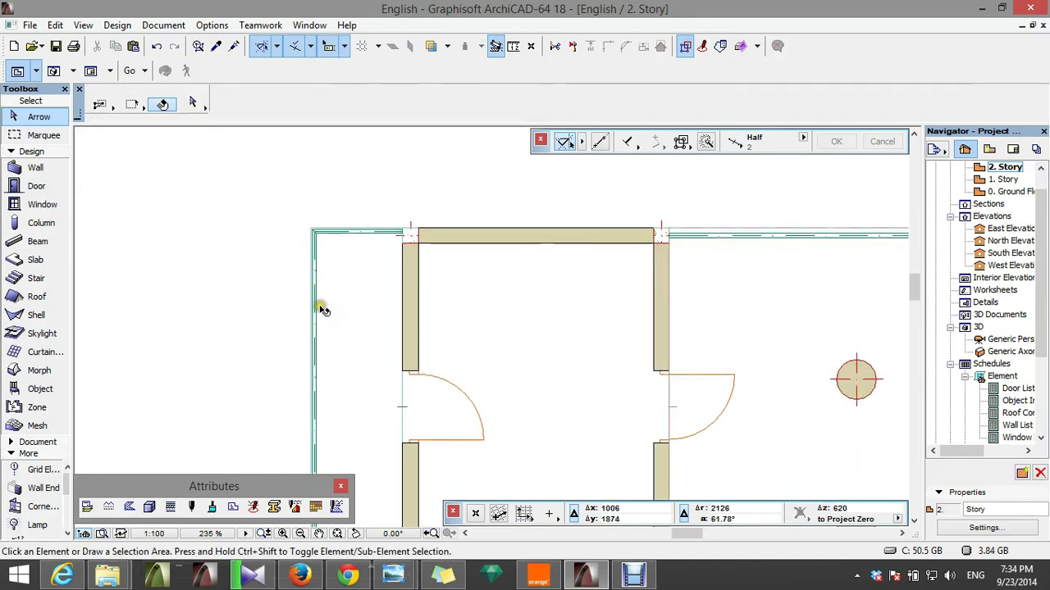
pyautogui.click(313, 304)
pyautogui.click(193, 101)
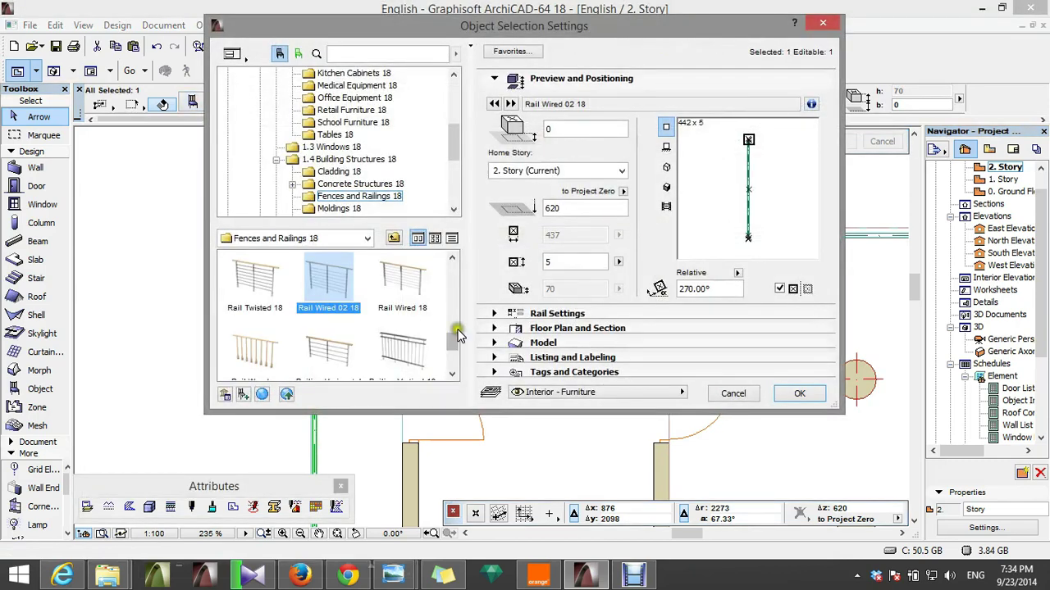
pyautogui.click(493, 314)
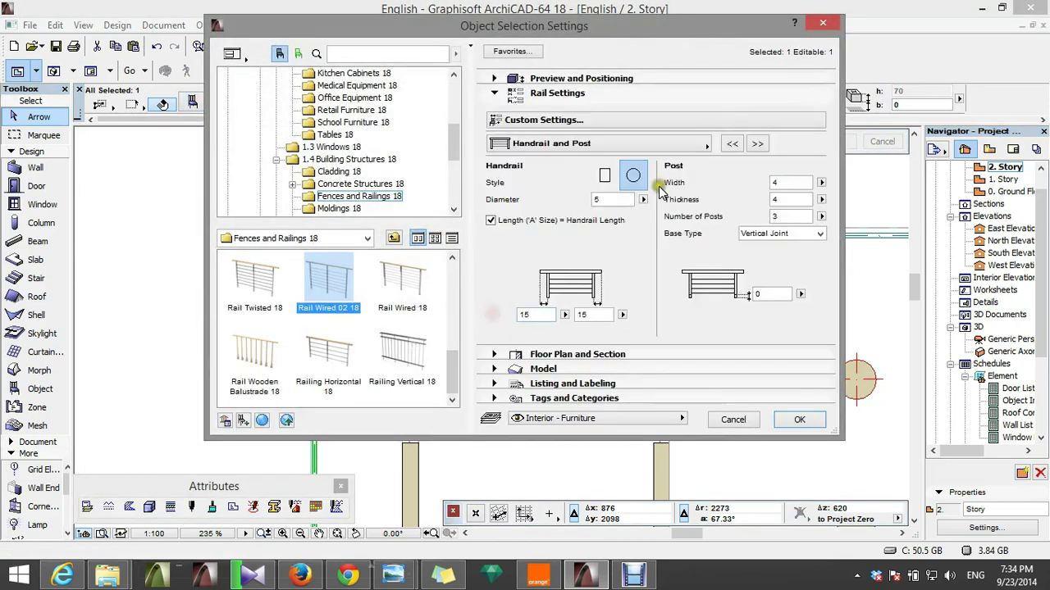
pyautogui.click(775, 216)
pyautogui.write('4')
pyautogui.click(797, 420)
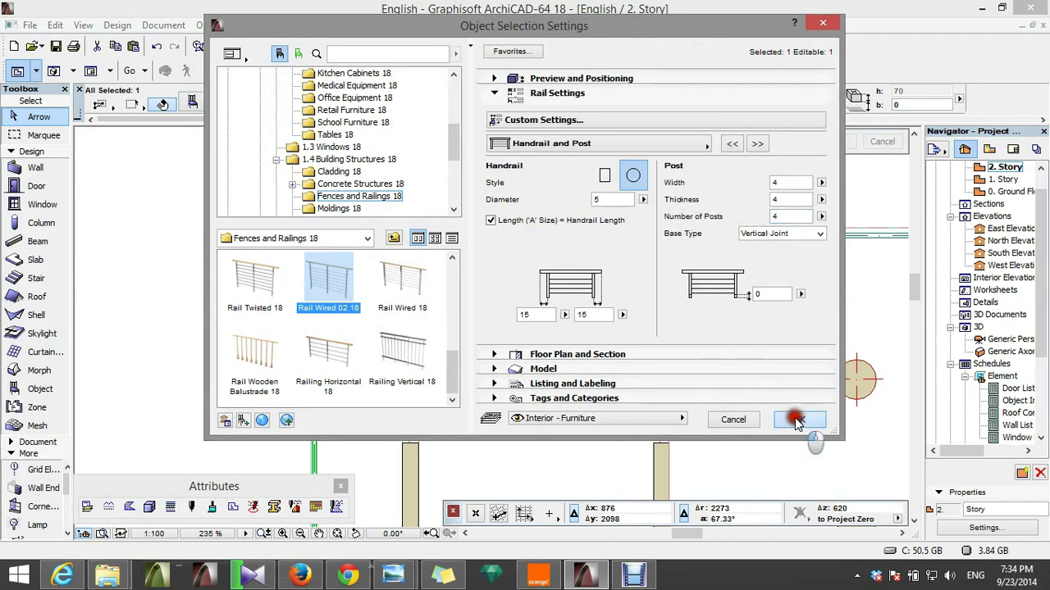
# - Set the number of posts on the new north rail east of the room to 5, and deselect it
pyautogui.scroll(-5, 213, 246)
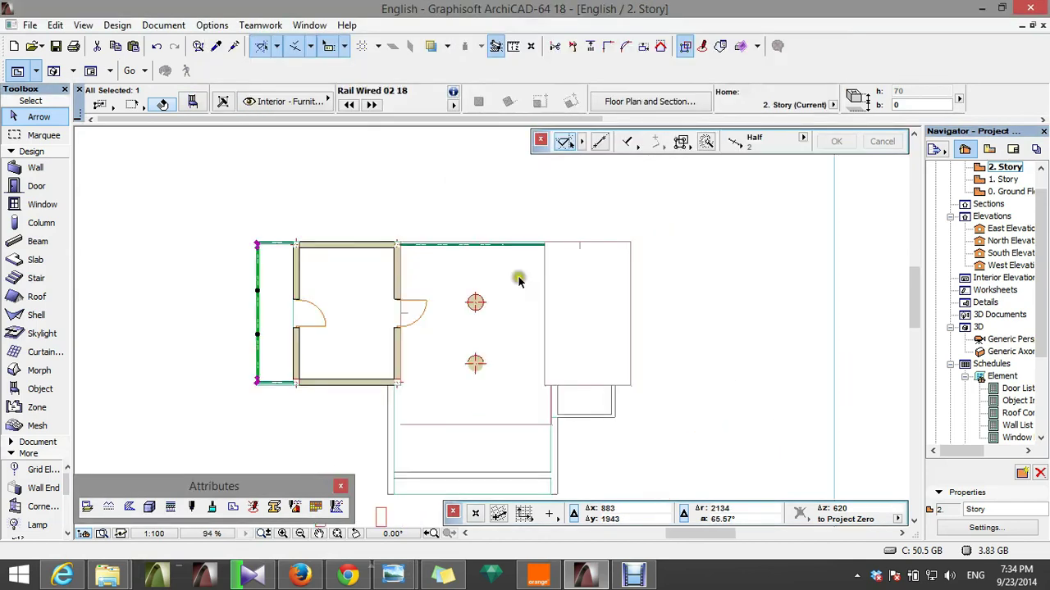
pyautogui.click(426, 251)
pyautogui.scroll(5, 463, 253)
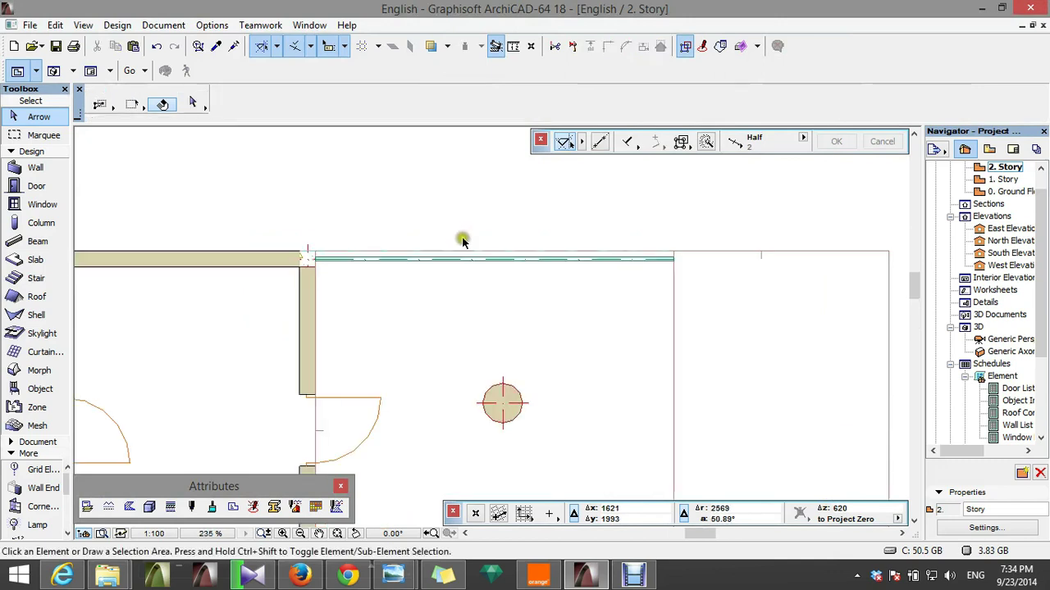
pyautogui.click(472, 263)
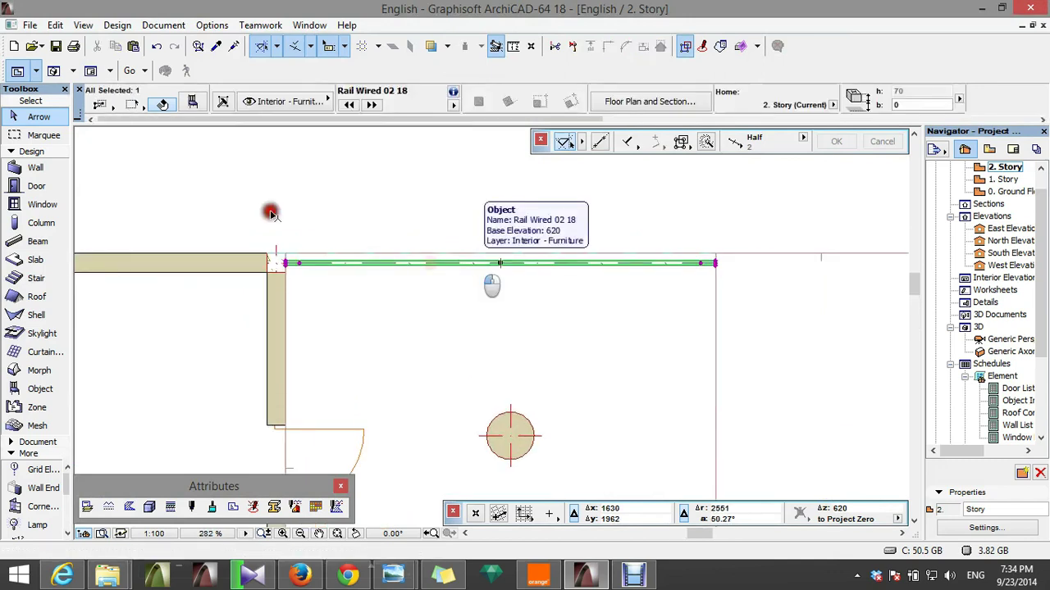
pyautogui.click(193, 101)
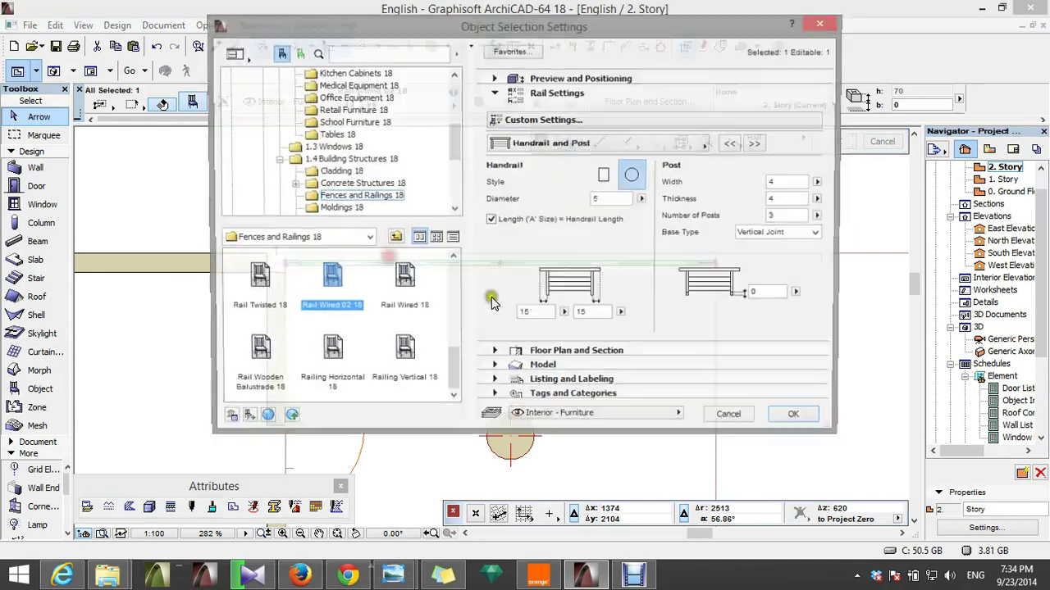
pyautogui.click(785, 215)
pyautogui.click(675, 216)
pyautogui.write('5')
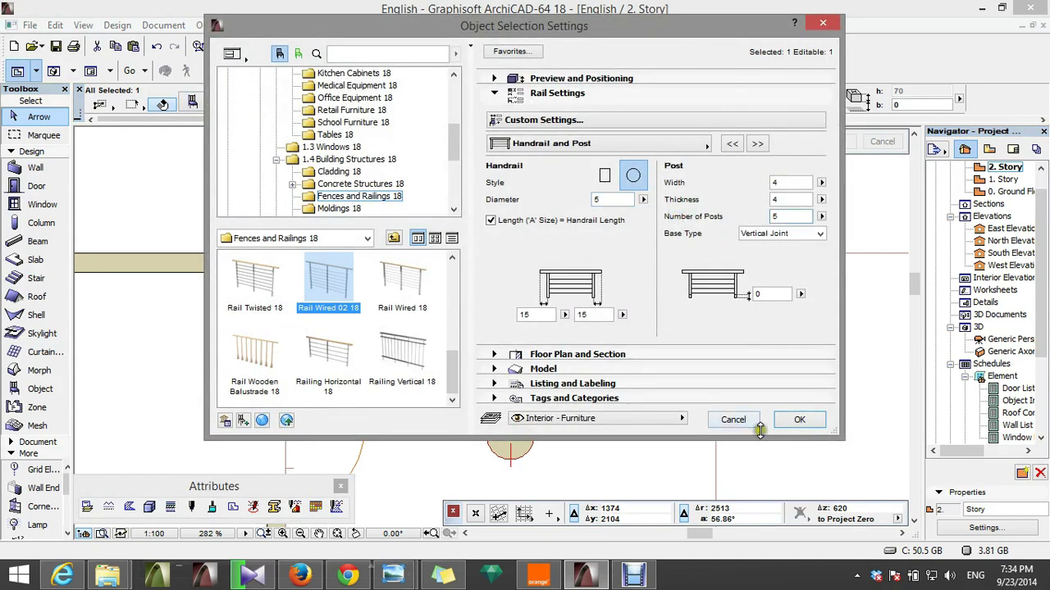
pyautogui.click(799, 419)
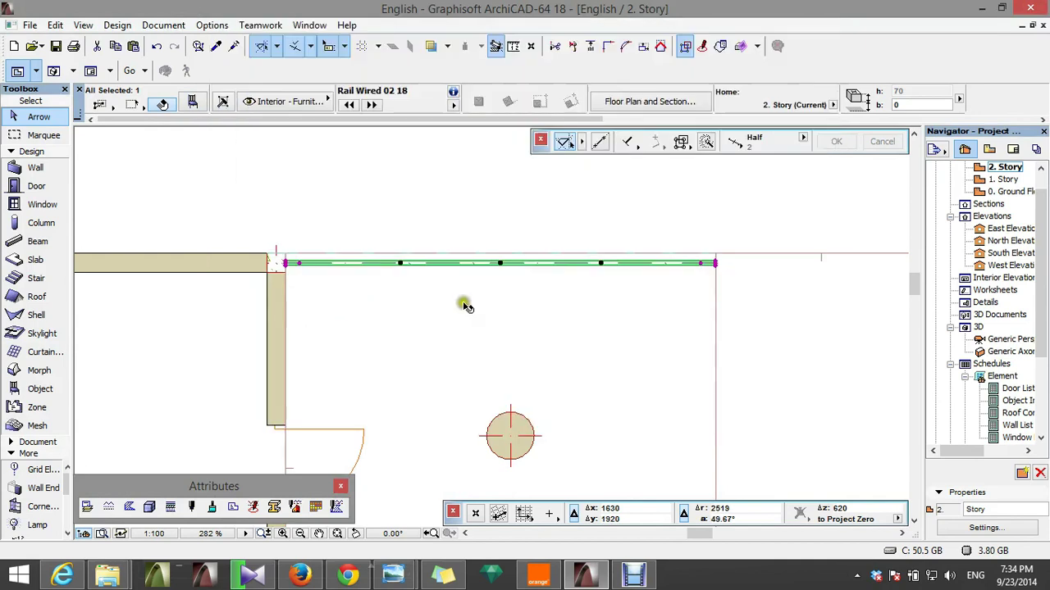
pyautogui.click(513, 312)
# - Examine the second-story railings and the house exterior from several sides in the 3D view
pyautogui.press('F3')
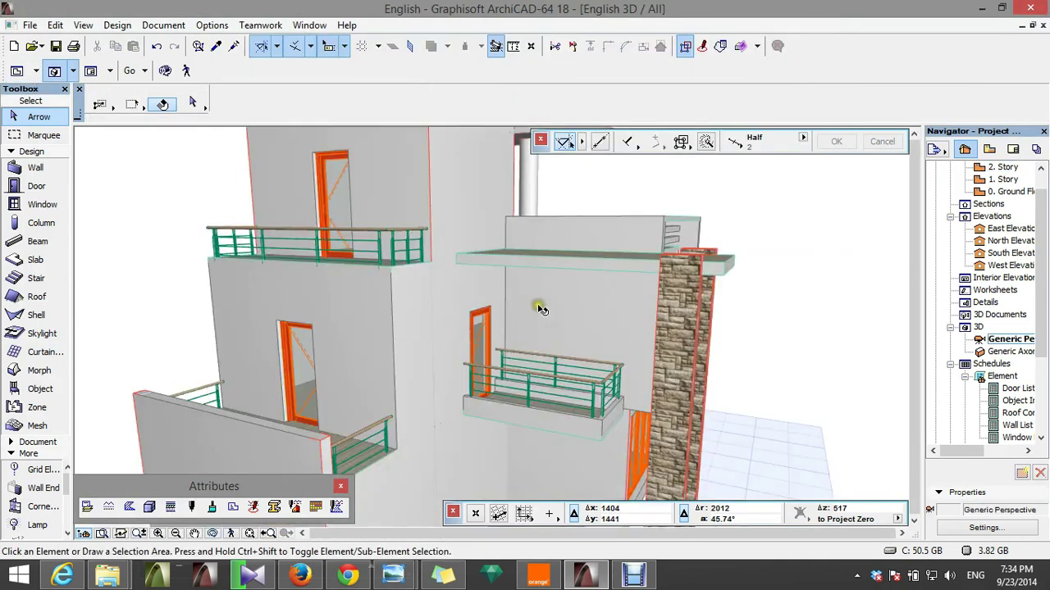
pyautogui.scroll(10, 349, 271)
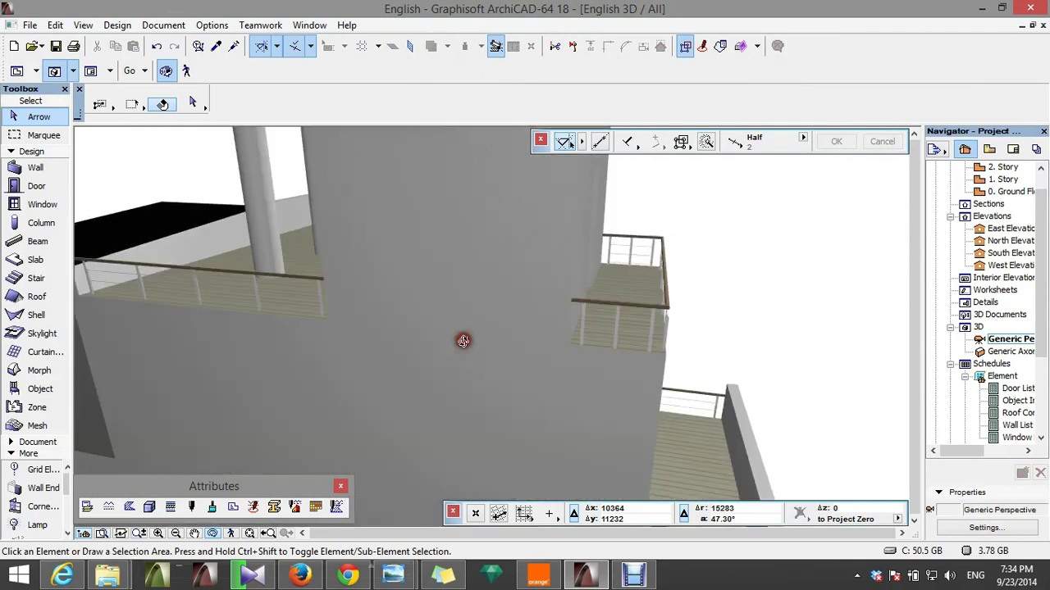
pyautogui.keyDown('shift'); pyautogui.moveTo(463, 341); pyautogui.dragTo(373, 318, button='middle'); pyautogui.keyUp('shift')
pyautogui.keyDown('shift'); pyautogui.moveTo(373, 256); pyautogui.dragTo(392, 303, button='middle'); pyautogui.keyUp('shift')
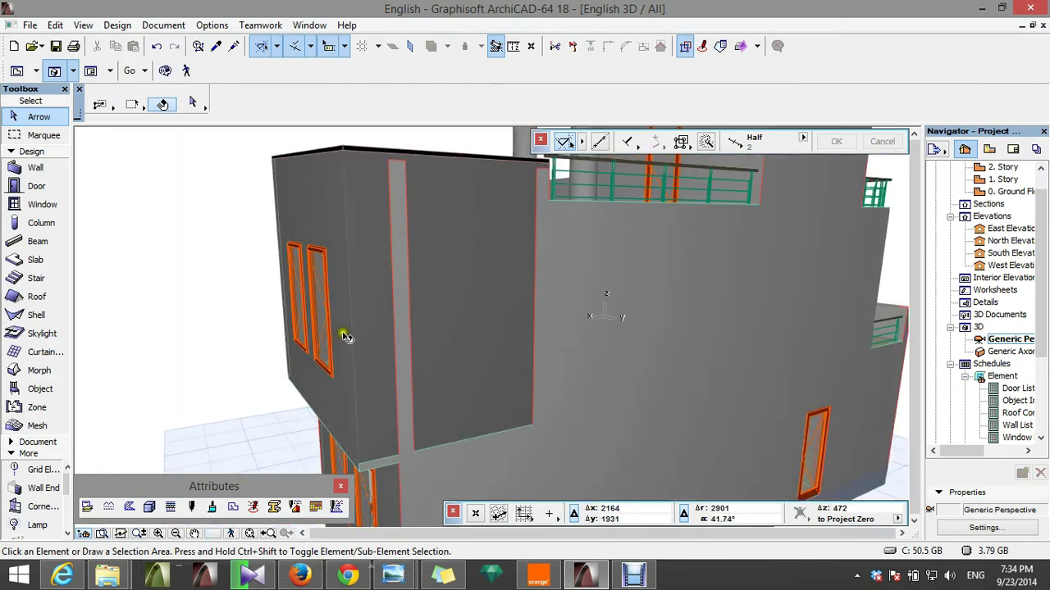
pyautogui.keyDown('shift'); pyautogui.moveTo(348, 366); pyautogui.dragTo(442, 368, button='middle'); pyautogui.keyUp('shift')
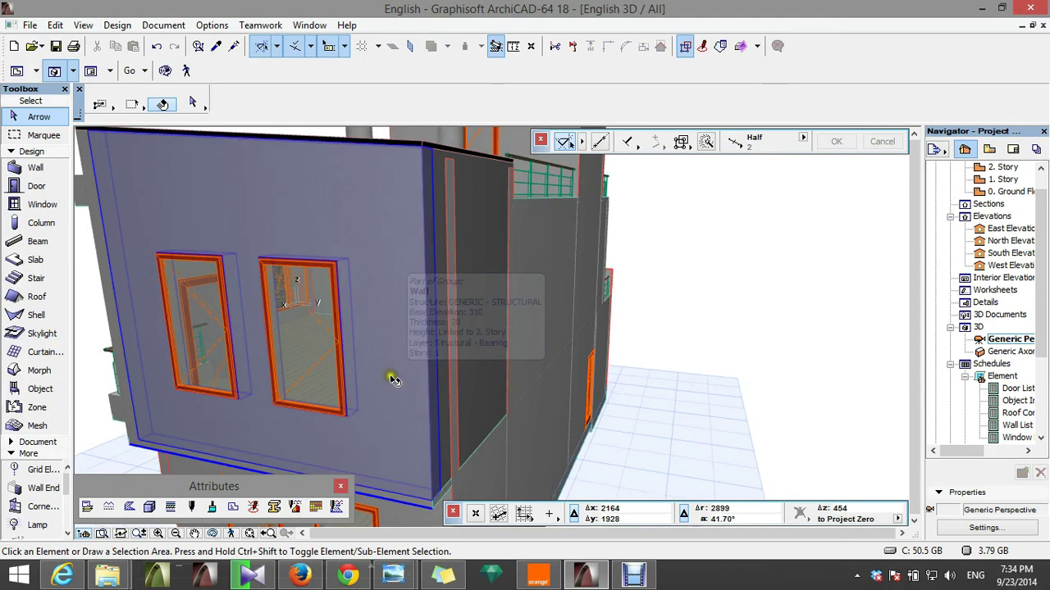
# - Inspect the surface override settings of the first-story outer wall with the two windows
pyautogui.click(393, 379)
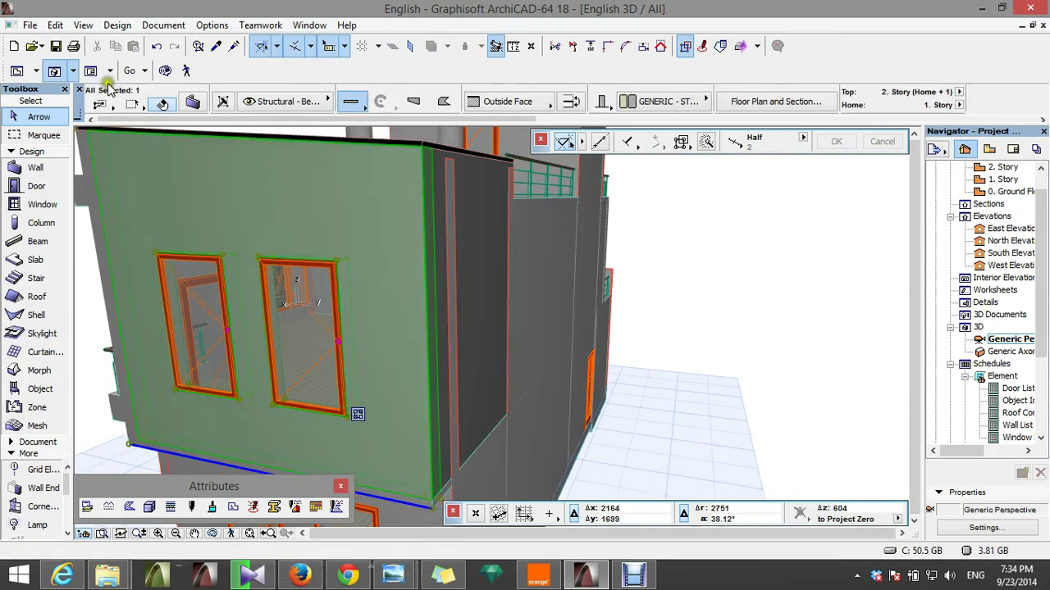
pyautogui.click(192, 101)
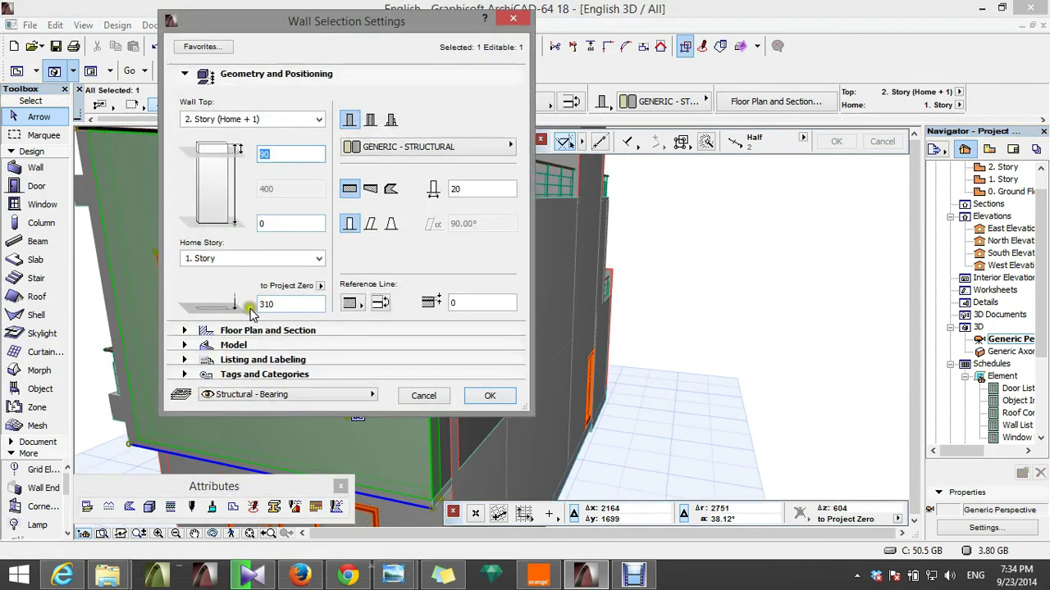
pyautogui.click(185, 344)
pyautogui.click(286, 136)
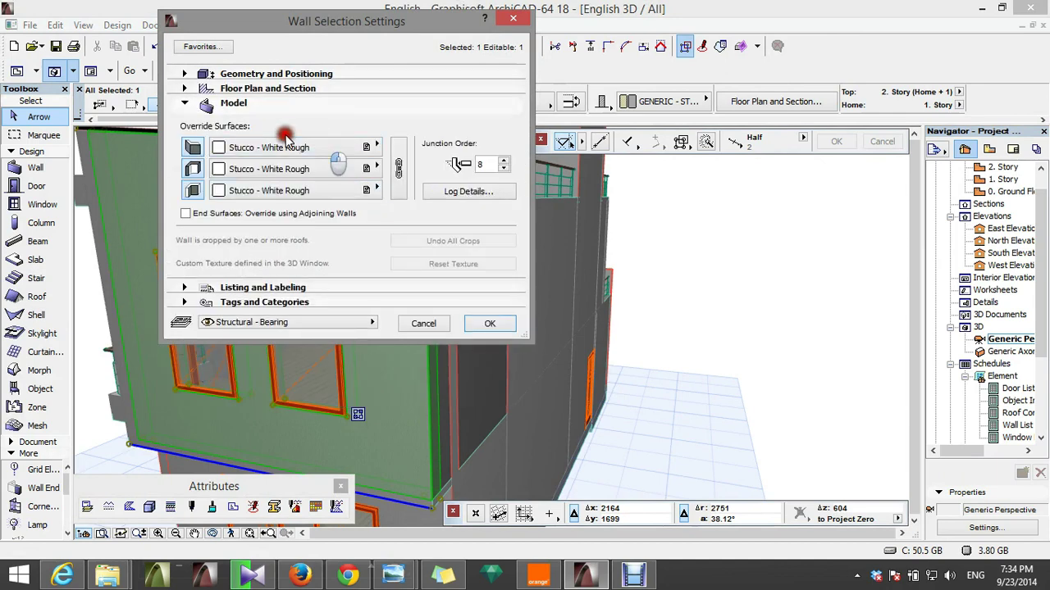
pyautogui.click(423, 323)
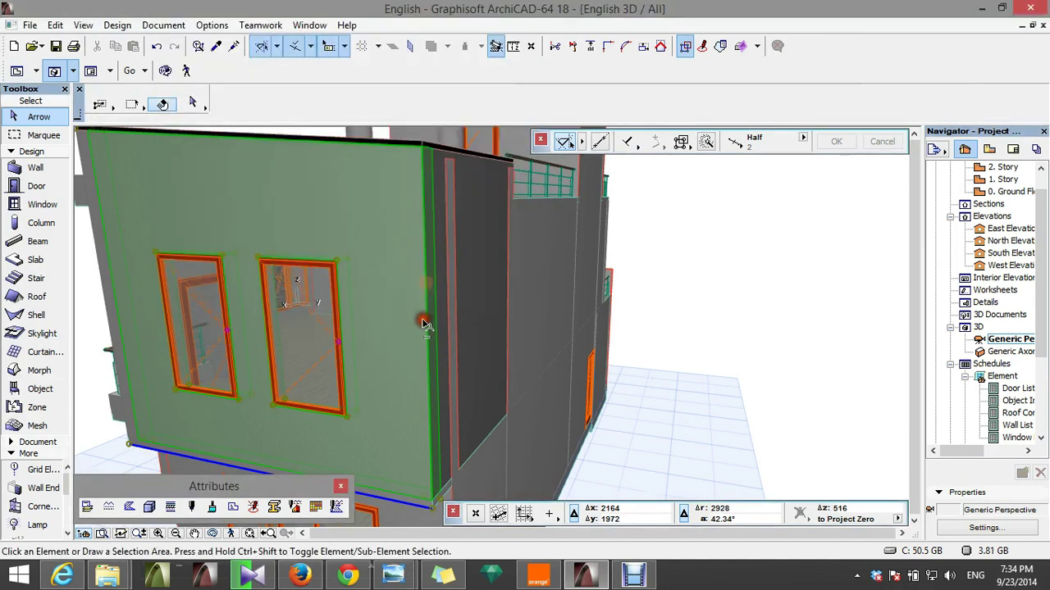
# - Inspect the surface override settings of the first-story side wall around the corner from the two windows, and deselect it
pyautogui.click(479, 352)
pyautogui.click(186, 104)
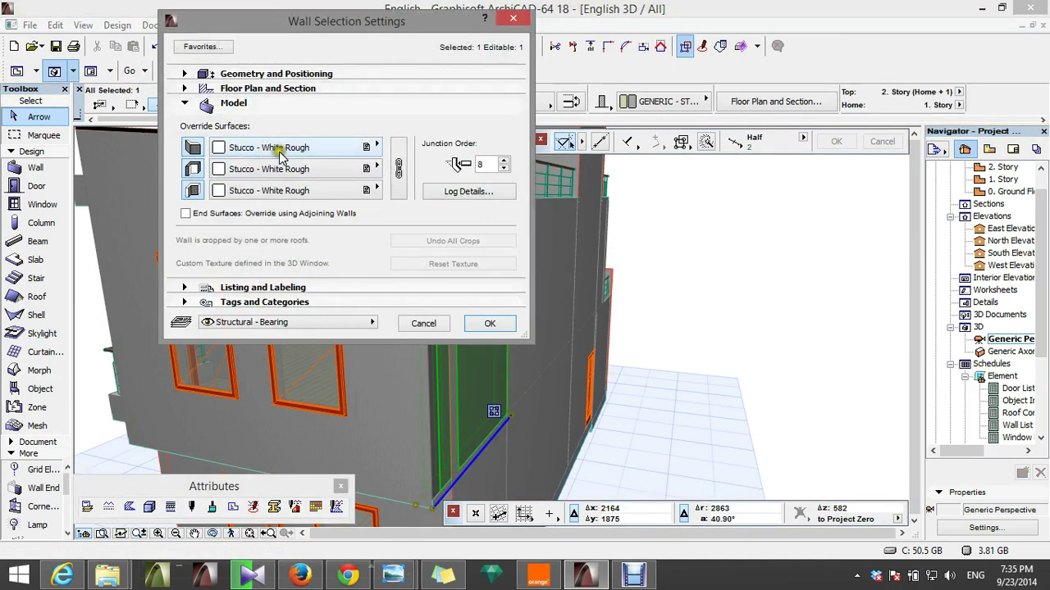
pyautogui.click(496, 325)
pyautogui.click(493, 329)
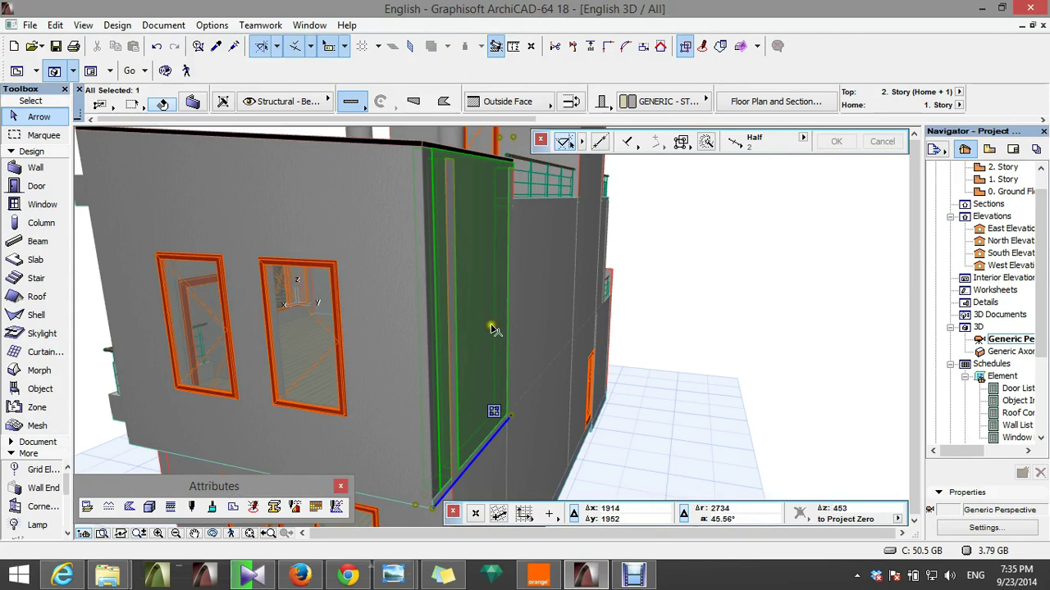
pyautogui.press('Escape')
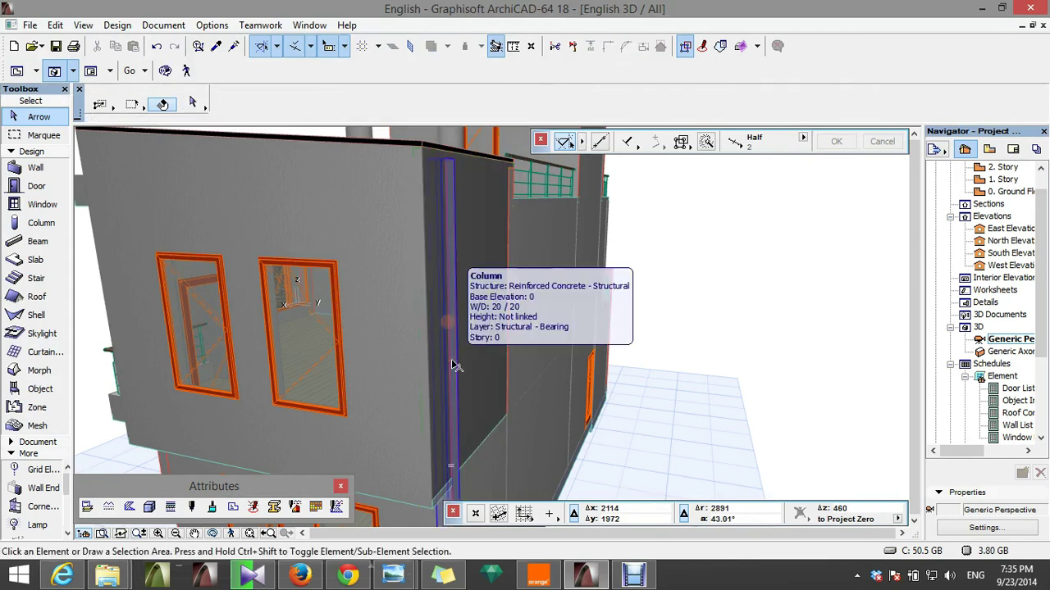
# - Inspect the surface override of the 20 x 20 concrete column at the corner of the outer wall, and deselect it
pyautogui.click(456, 366)
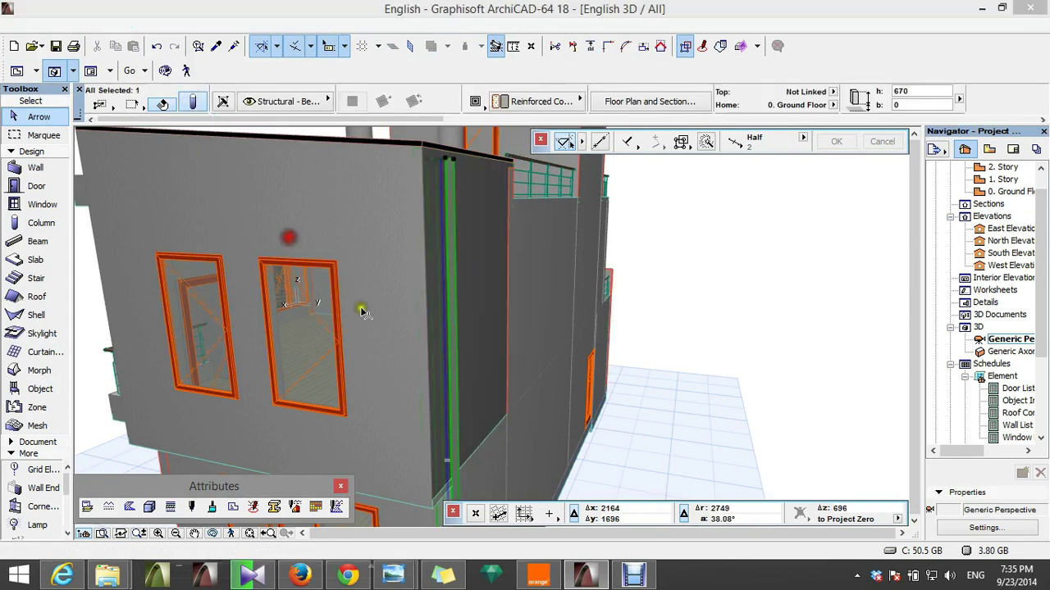
pyautogui.hotkey('ctrl', 't')
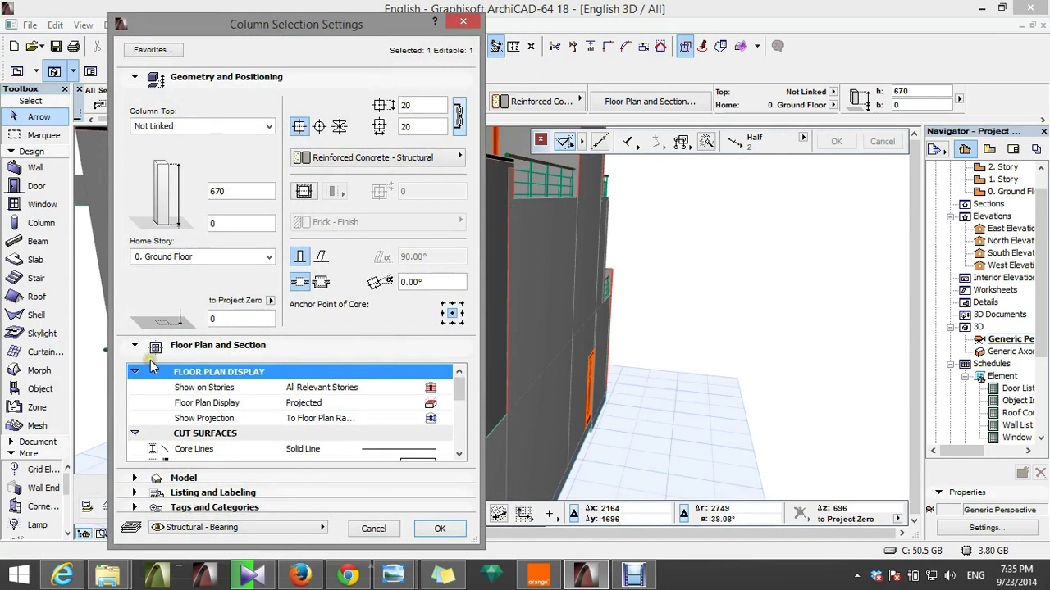
pyautogui.click(136, 479)
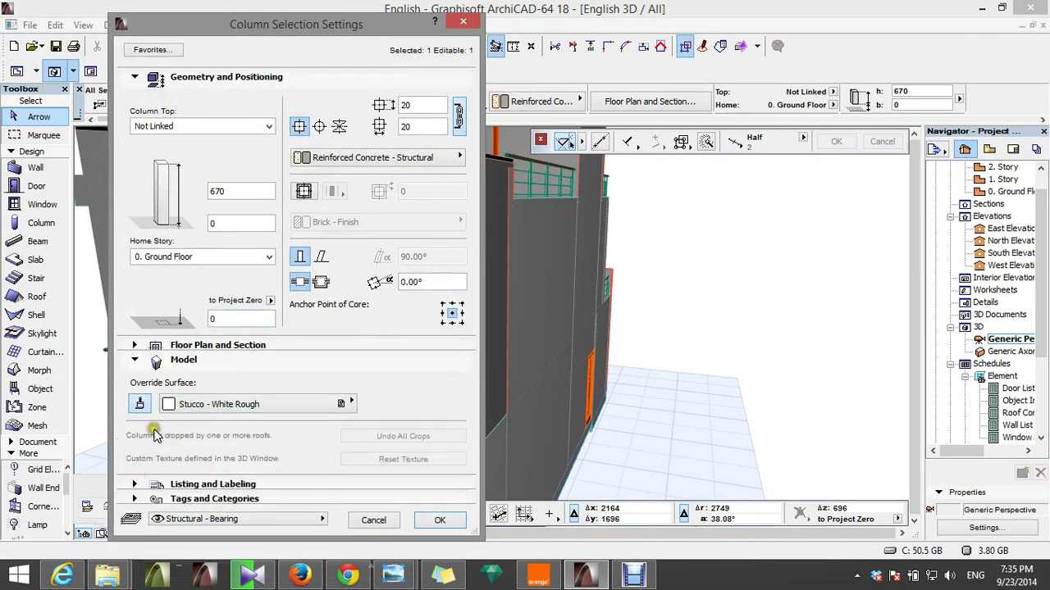
pyautogui.click(439, 520)
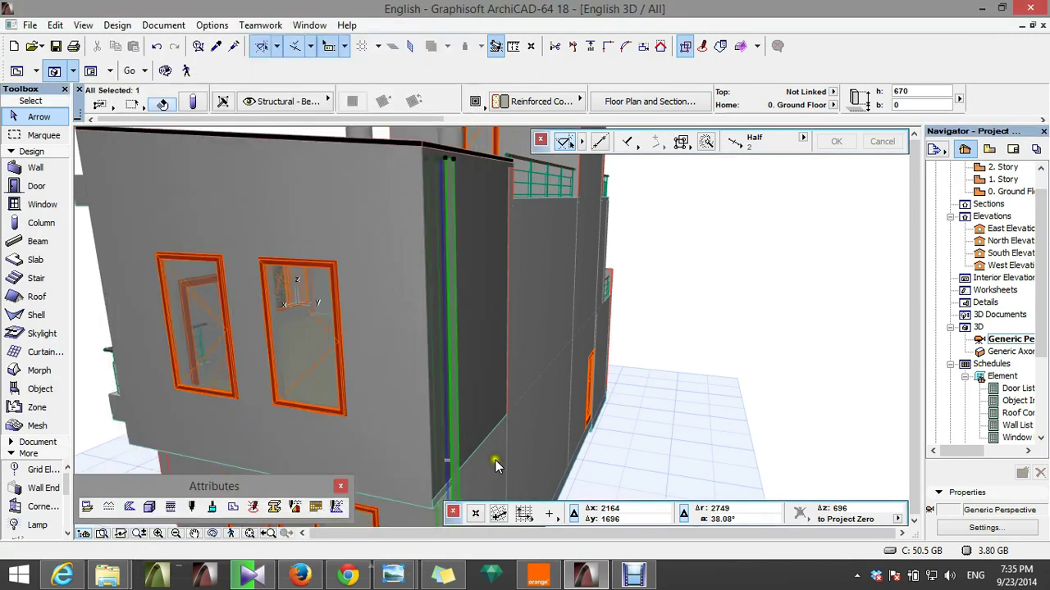
pyautogui.press('Escape')
# - Override all surfaces of the two first-story side walls framing the large front window with Siding - Dark, and deselect them
pyautogui.keyDown('shift'); pyautogui.moveTo(500, 463); pyautogui.dragTo(601, 526, button='middle'); pyautogui.keyUp('shift')
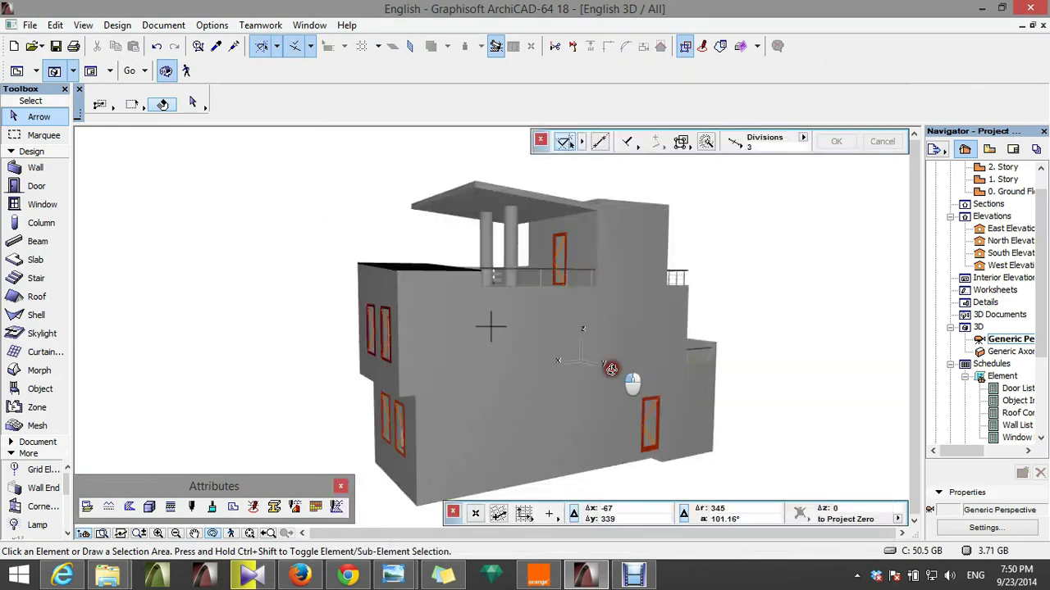
pyautogui.keyDown('shift'); pyautogui.moveTo(611, 369); pyautogui.dragTo(502, 351, button='middle'); pyautogui.keyUp('shift')
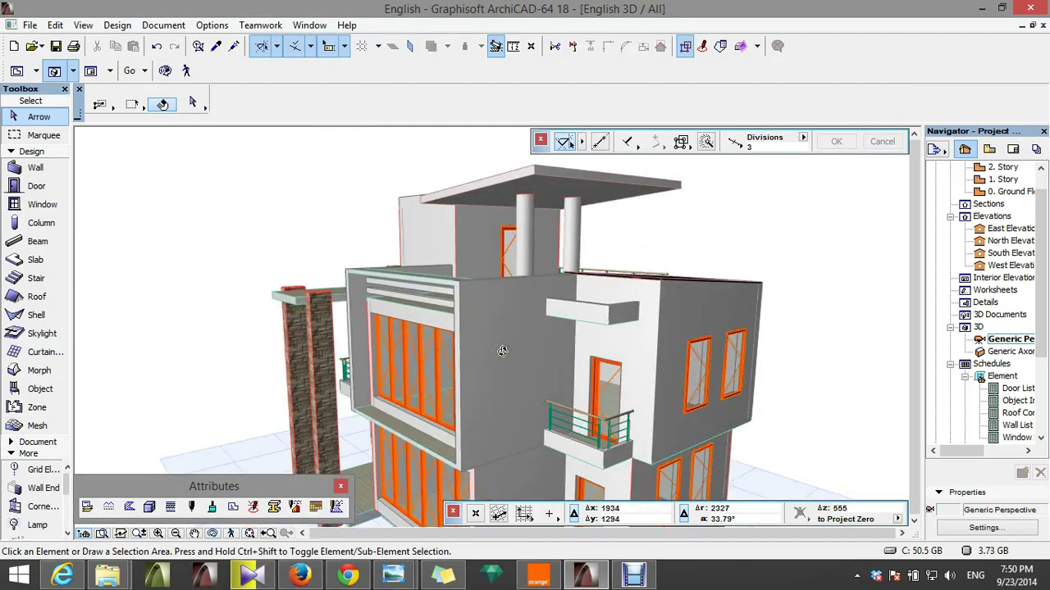
pyautogui.click(480, 355)
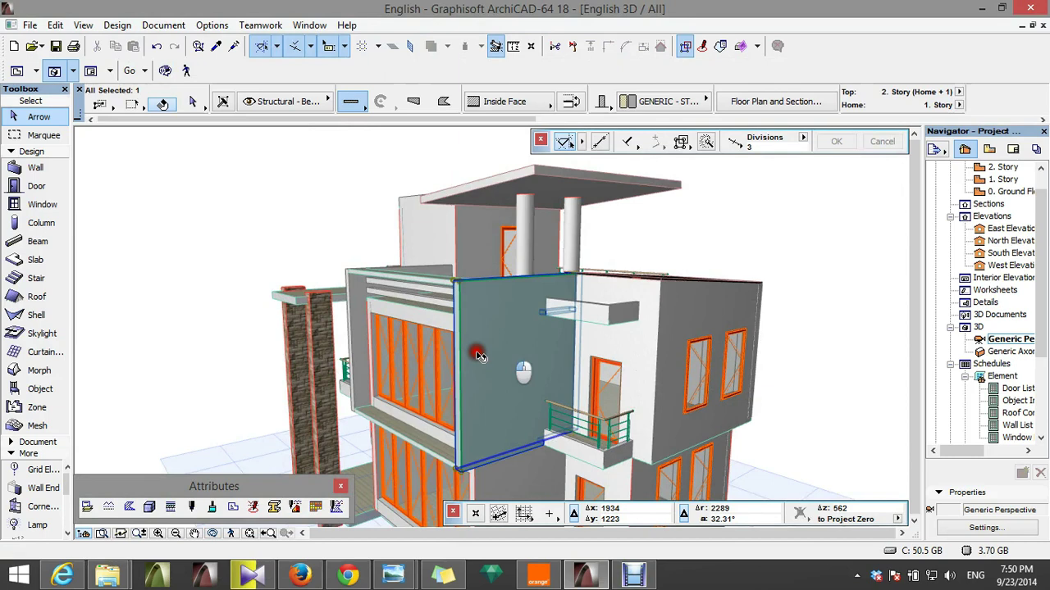
pyautogui.keyDown('shift'); pyautogui.click(355, 338); pyautogui.keyUp('shift')
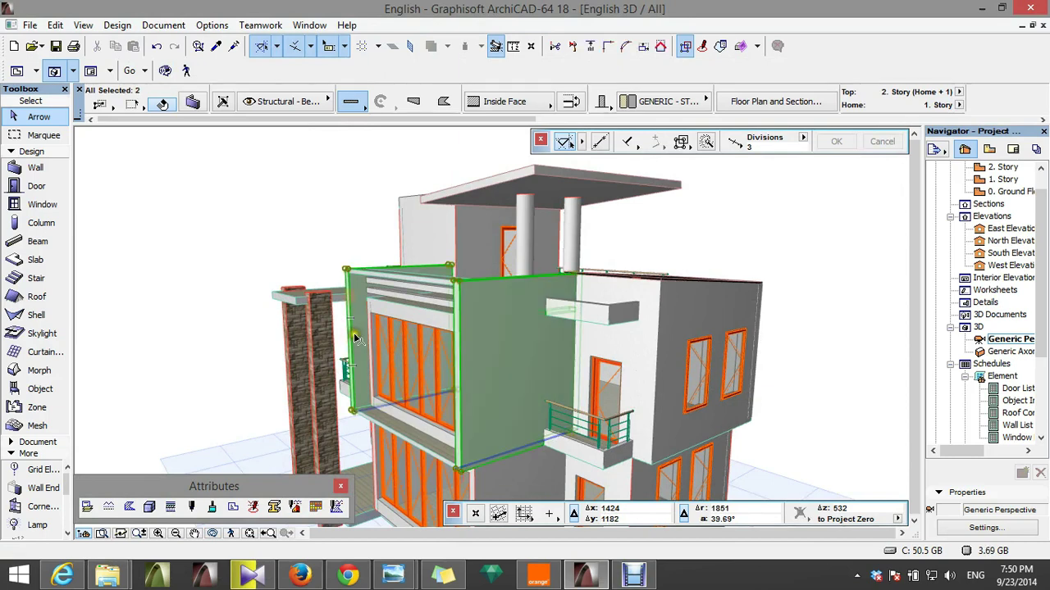
pyautogui.click(195, 103)
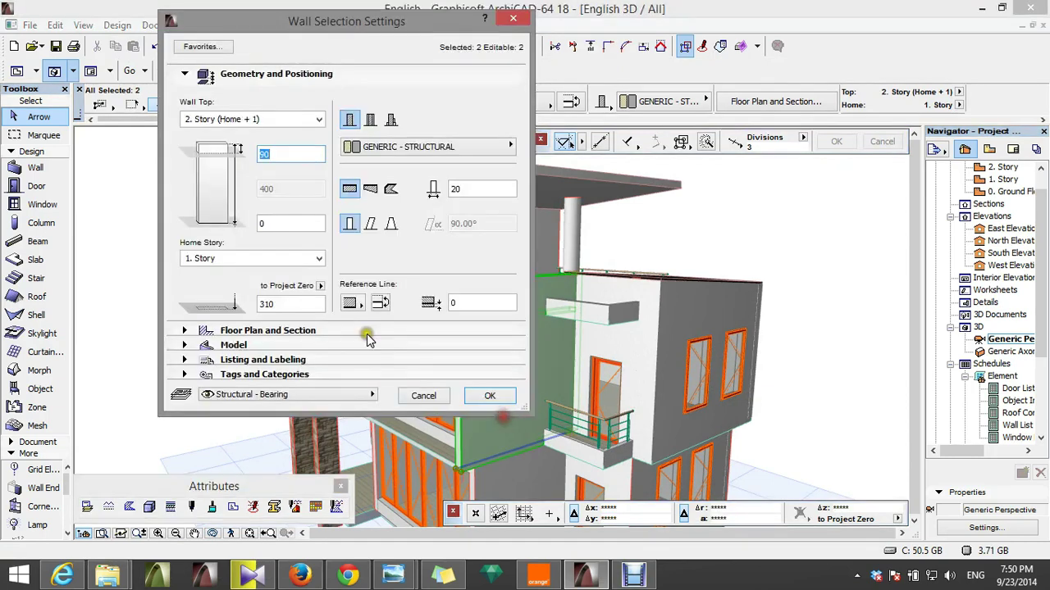
pyautogui.click(186, 347)
pyautogui.click(370, 147)
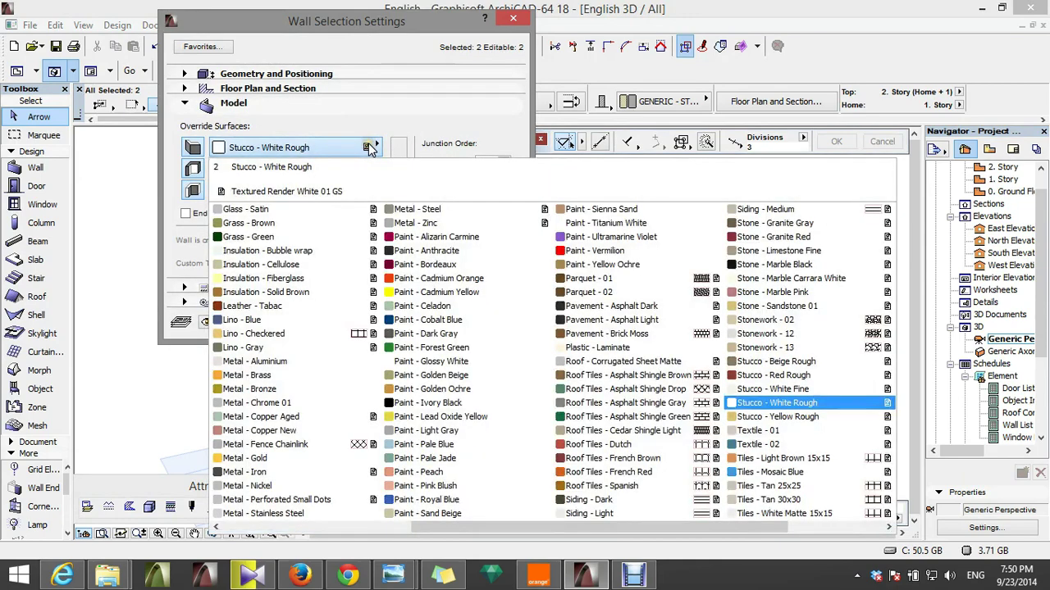
pyautogui.click(371, 147)
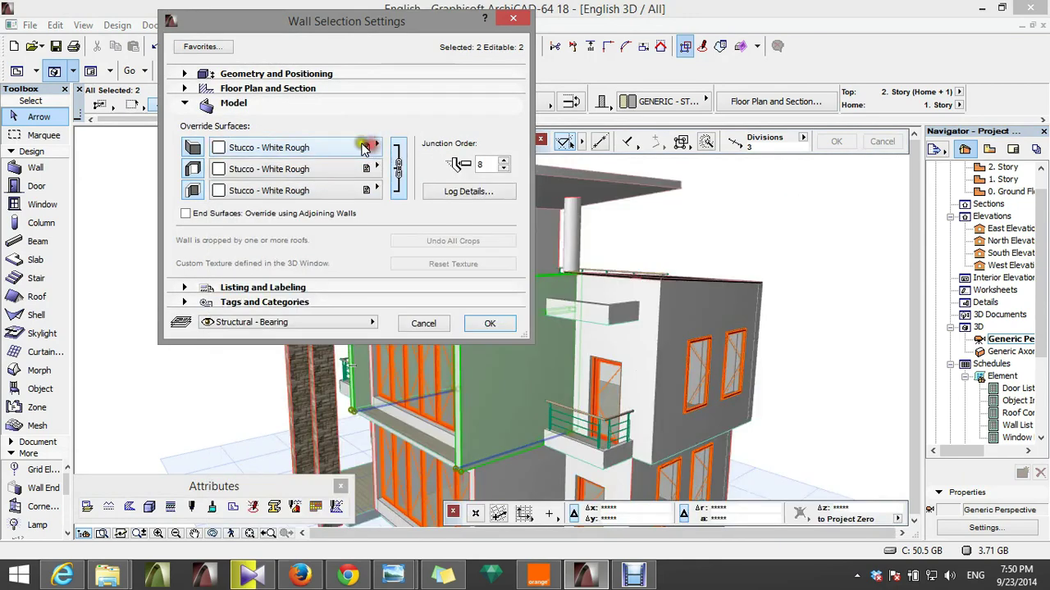
pyautogui.click(361, 144)
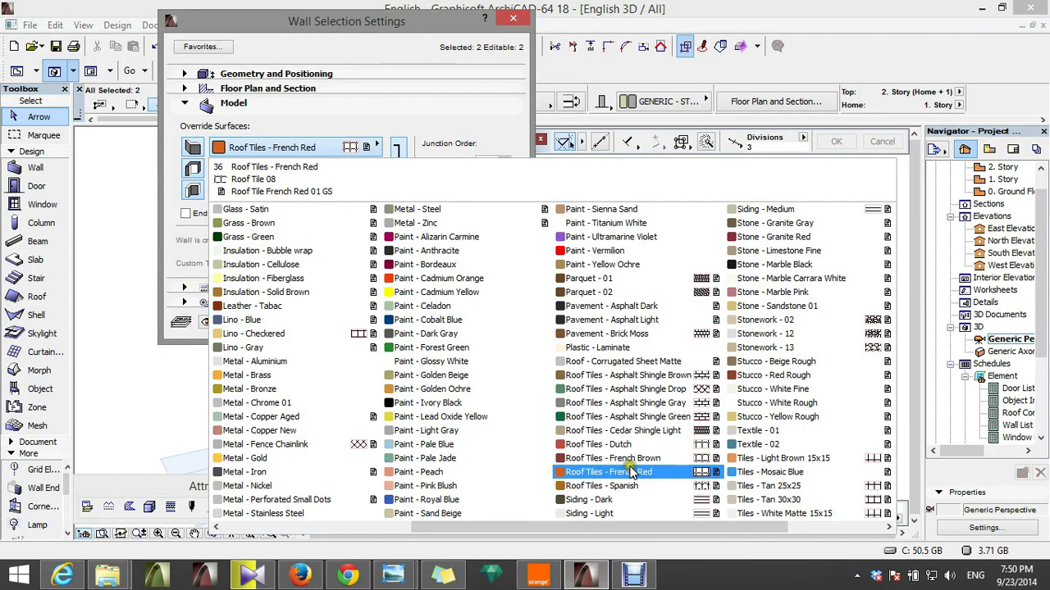
pyautogui.scroll(-2, 632, 473)
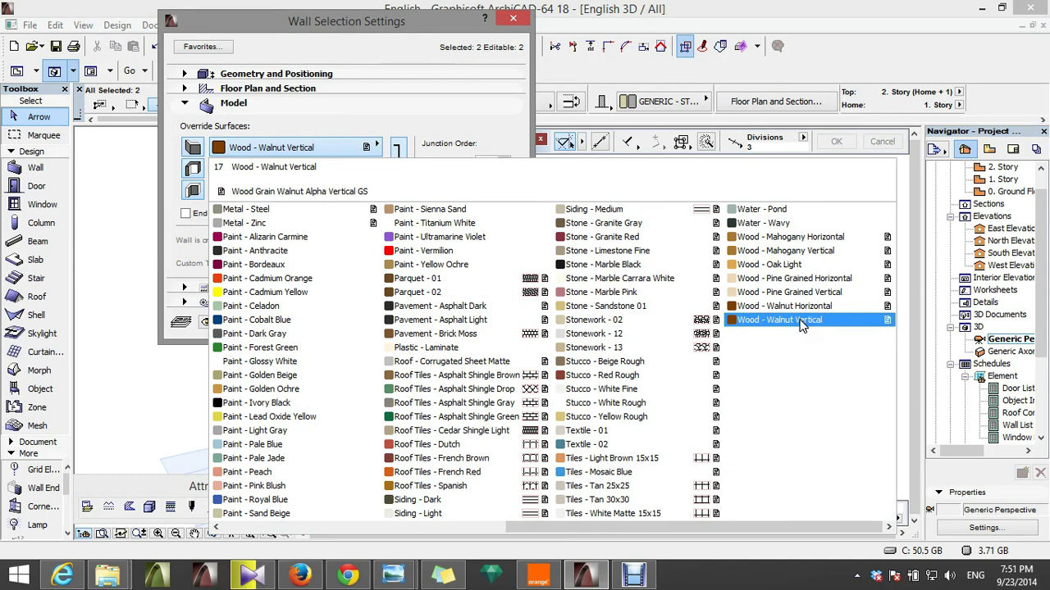
pyautogui.click(483, 502)
pyautogui.click(487, 321)
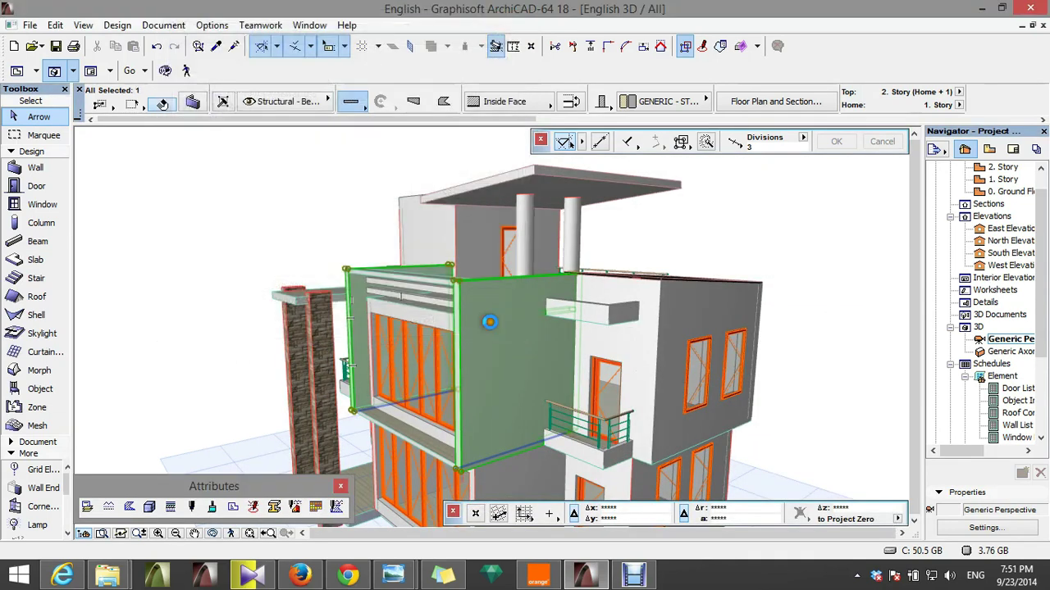
pyautogui.click(805, 410)
# - Set all override surfaces of the two first-story side walls framing the large front window to Wood
pyautogui.press('o')
pyautogui.moveTo(546, 374); pyautogui.dragTo(476, 409)
pyautogui.scroll(3, 493, 418)
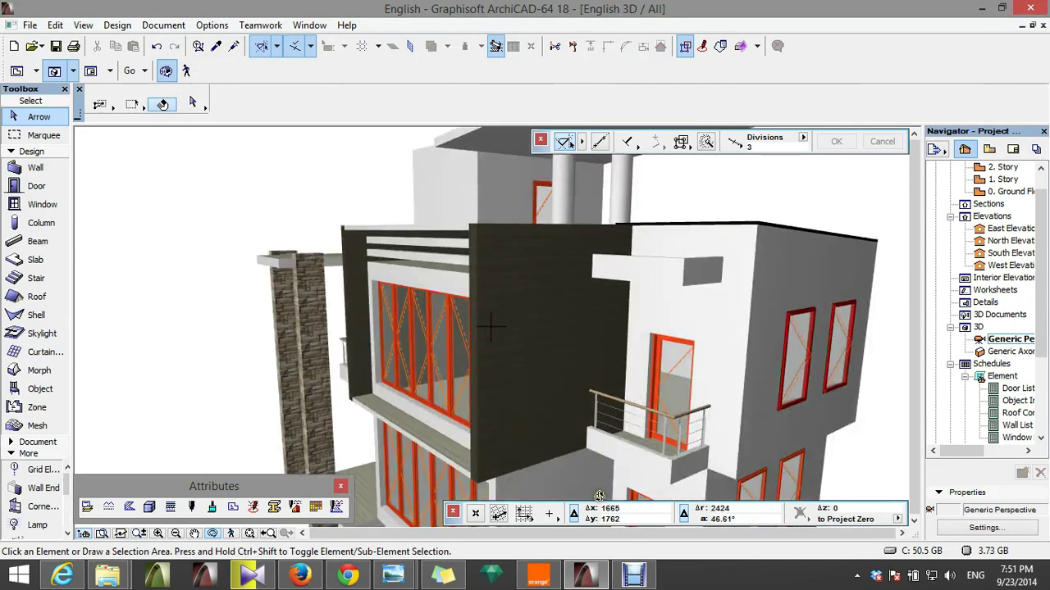
pyautogui.scroll(2, 500, 448)
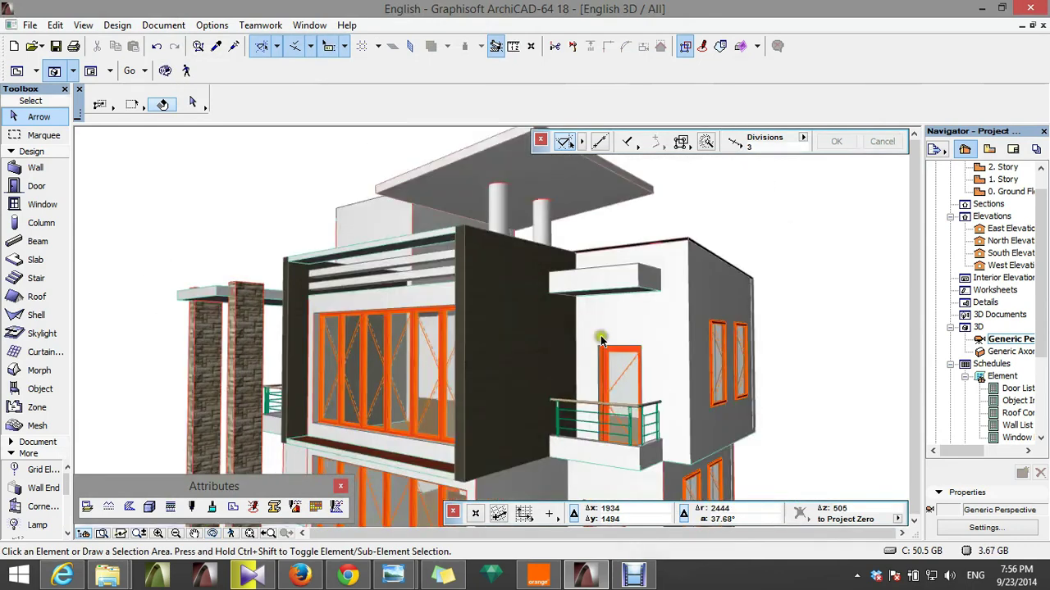
pyautogui.click(509, 405)
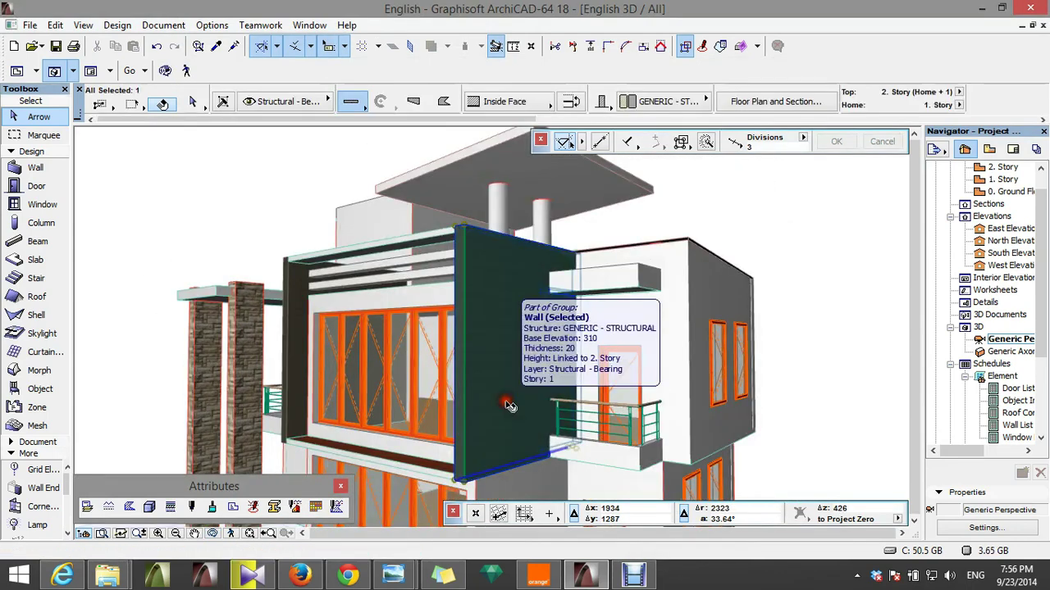
pyautogui.keyDown('shift'); pyautogui.click(294, 385); pyautogui.keyUp('shift')
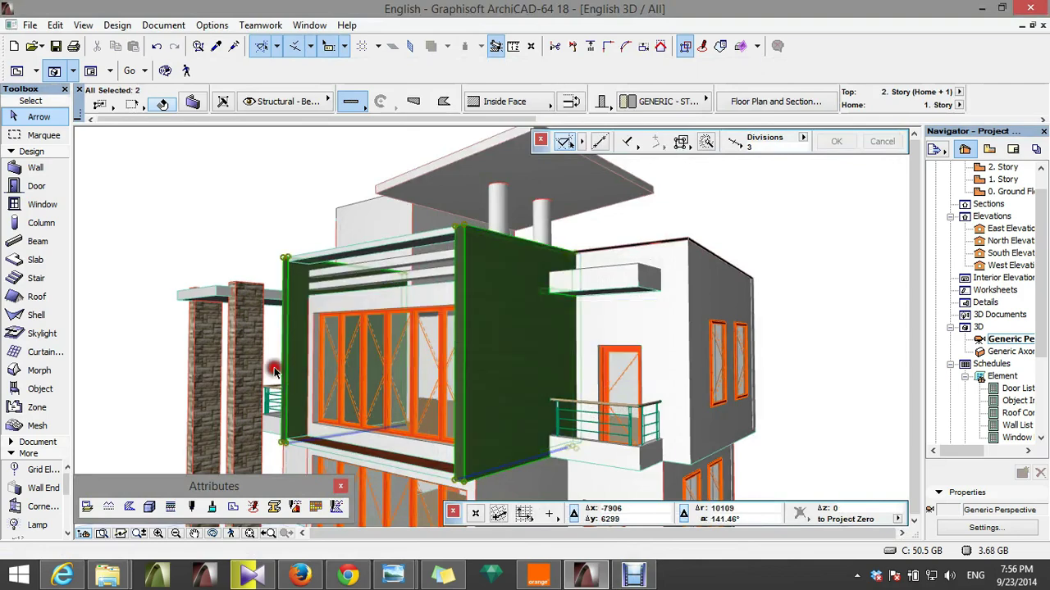
pyautogui.click(191, 102)
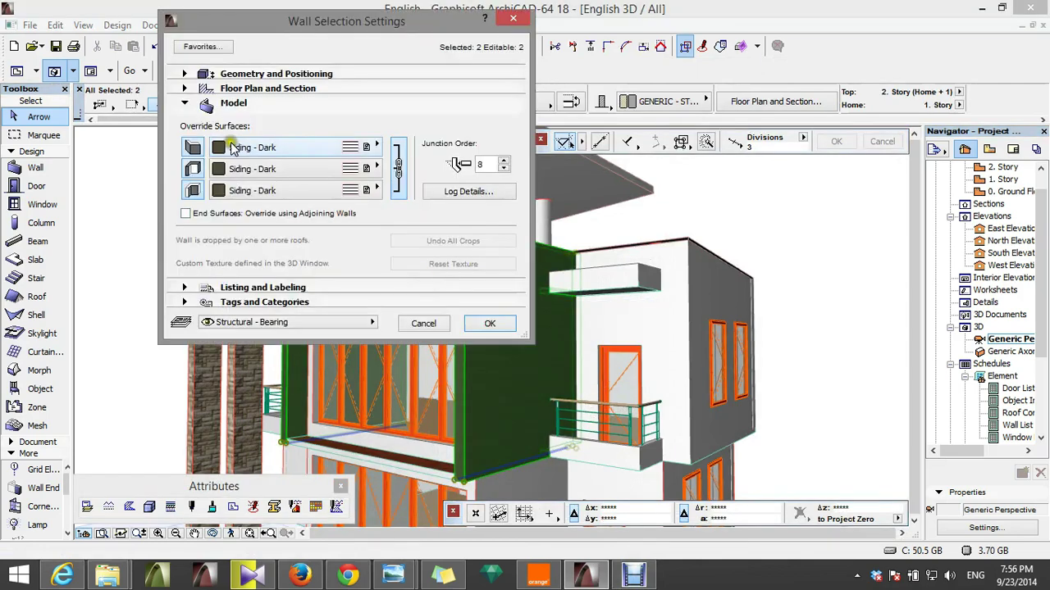
pyautogui.click(353, 146)
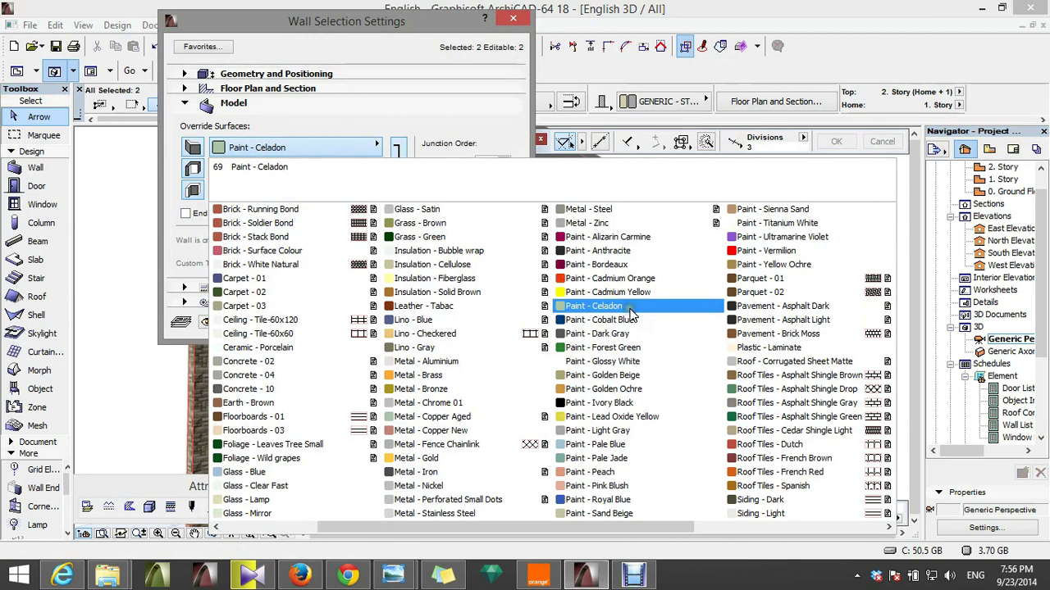
pyautogui.scroll(1, 631, 312)
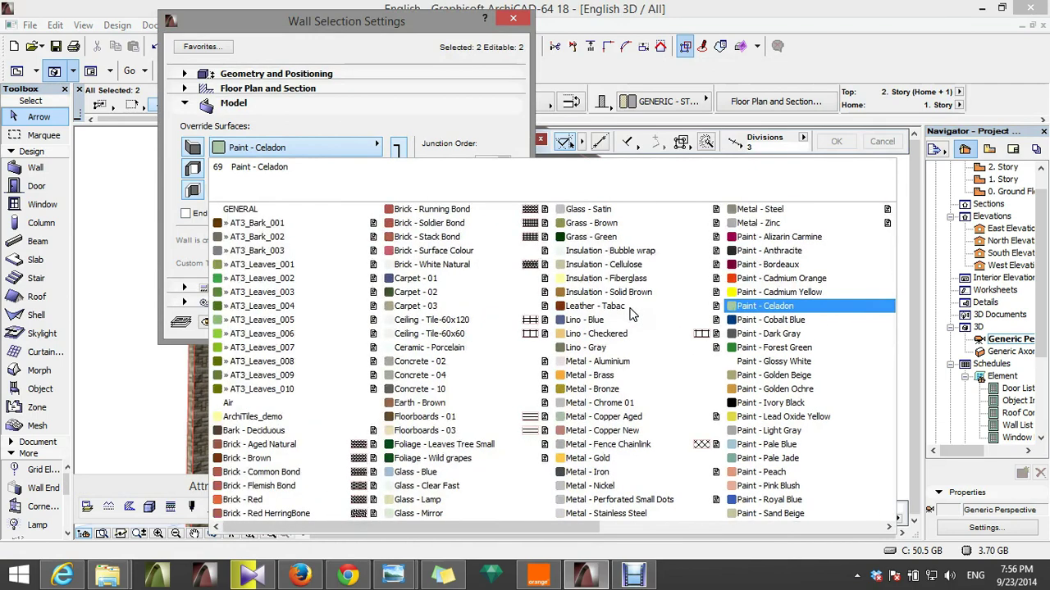
pyautogui.scroll(-3, 632, 312)
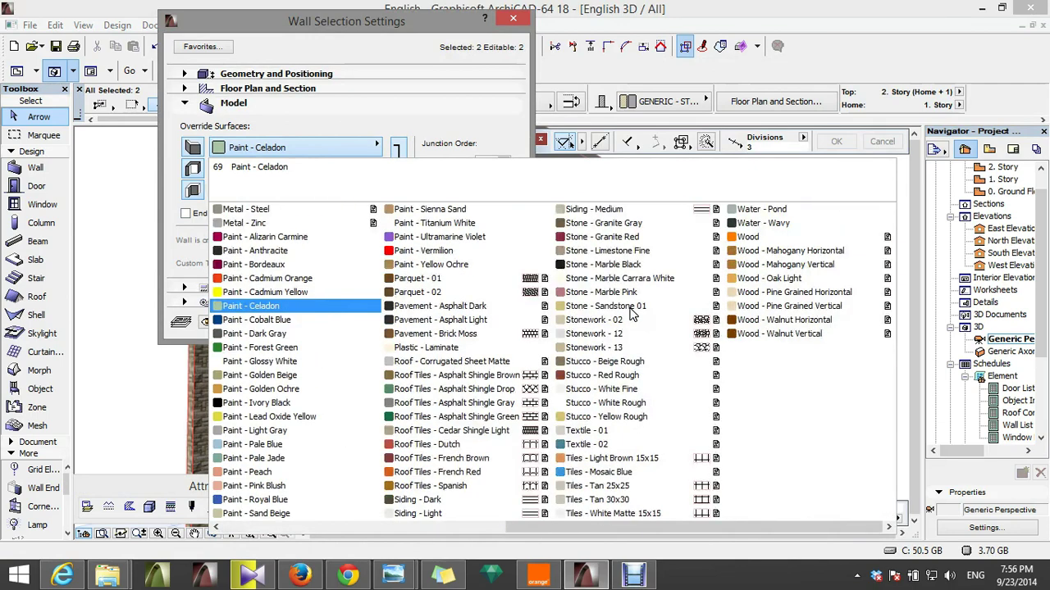
pyautogui.click(743, 237)
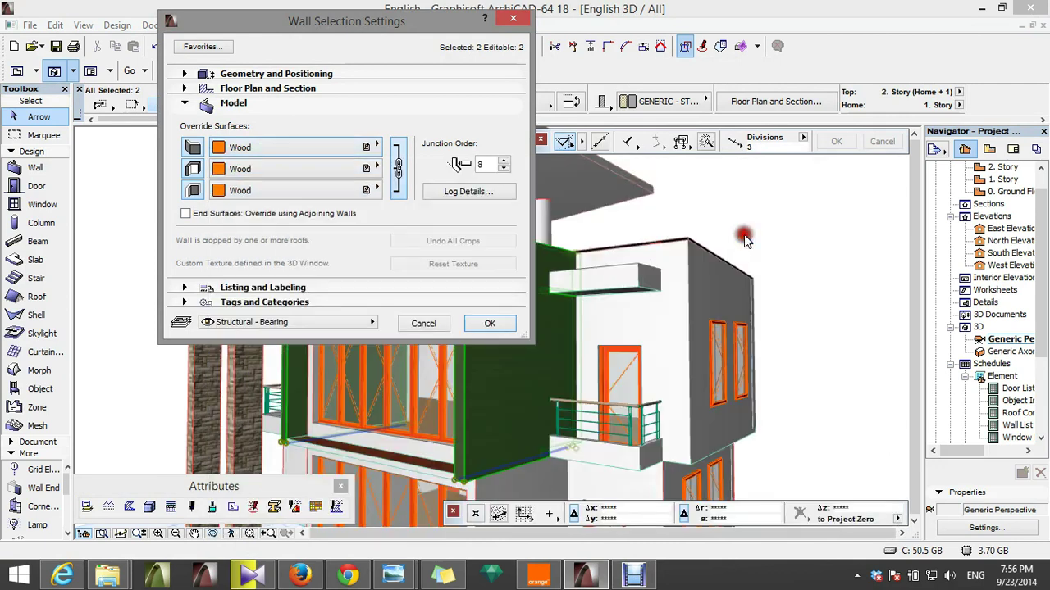
pyautogui.click(496, 323)
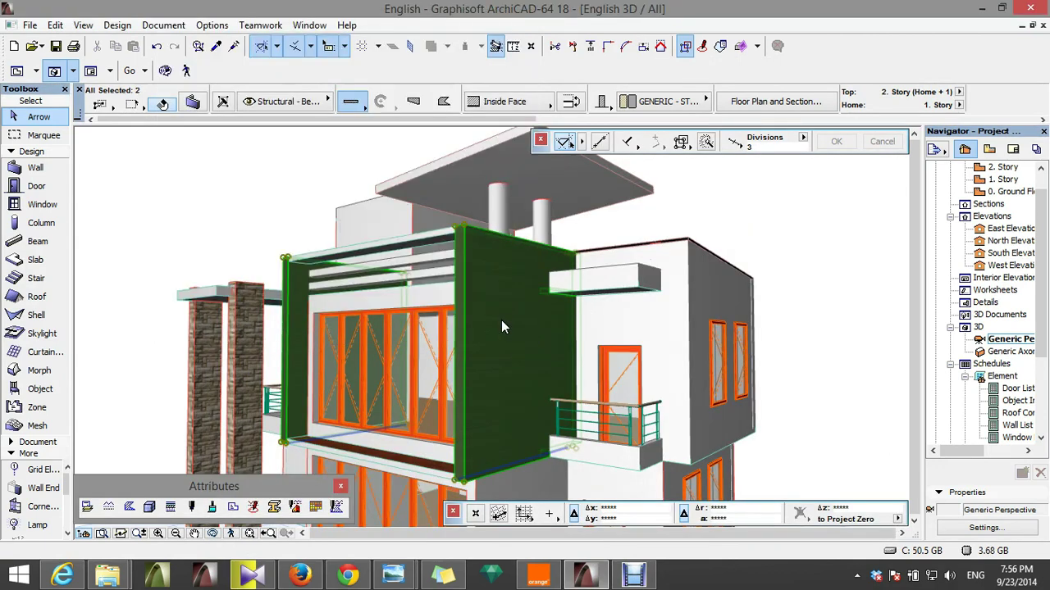
# - Link the override surfaces of the slab below the large first-story window, set them to Wood, and deselect the slab
pyautogui.keyDown('shift'); pyautogui.moveTo(501, 325); pyautogui.dragTo(403, 298, button='middle'); pyautogui.keyUp('shift')
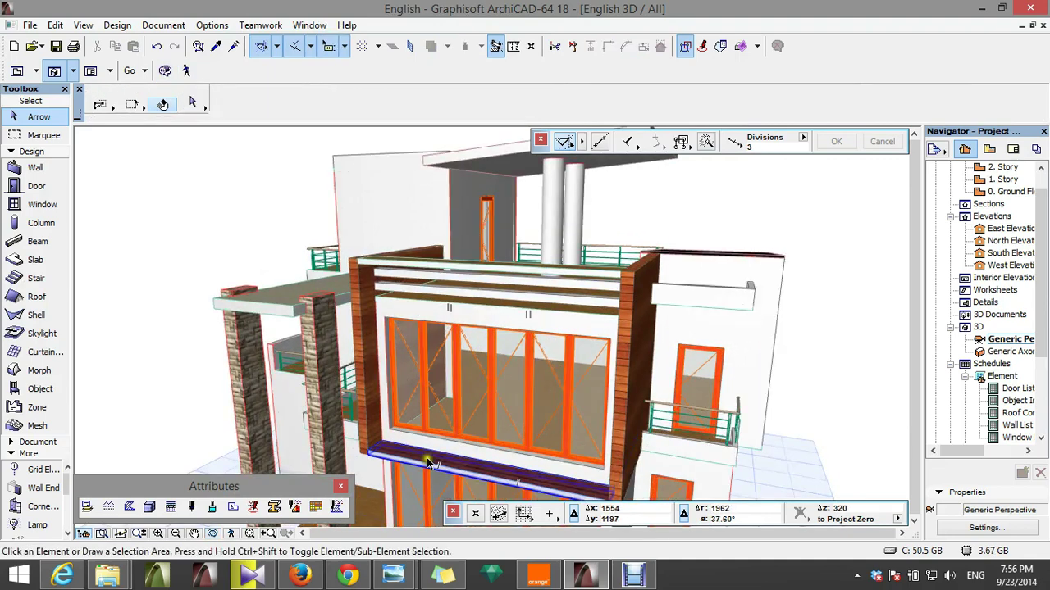
pyautogui.click(428, 463)
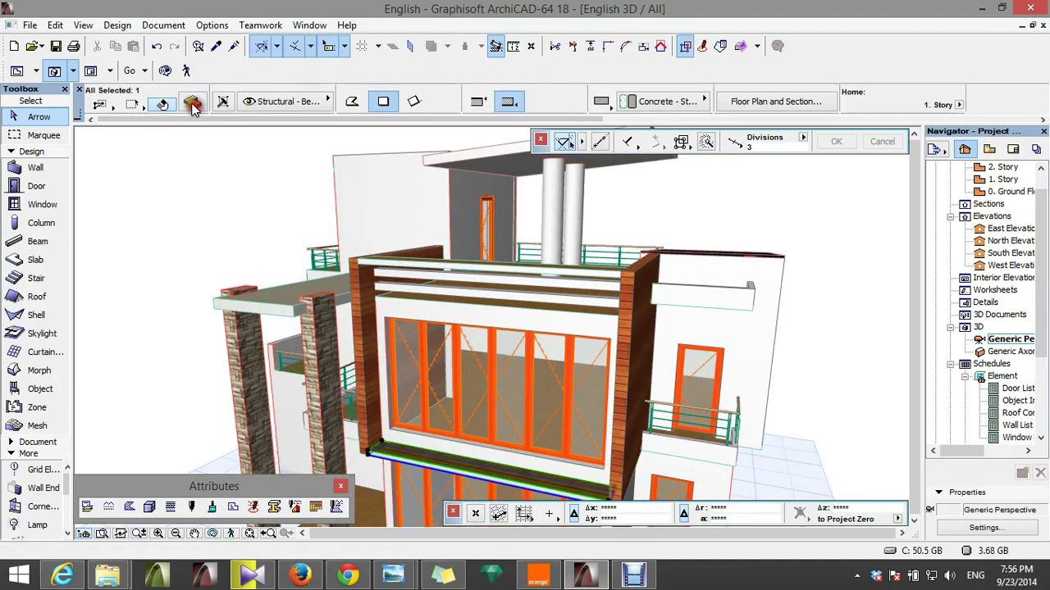
pyautogui.hotkey('ctrl', 't')
pyautogui.click(580, 351)
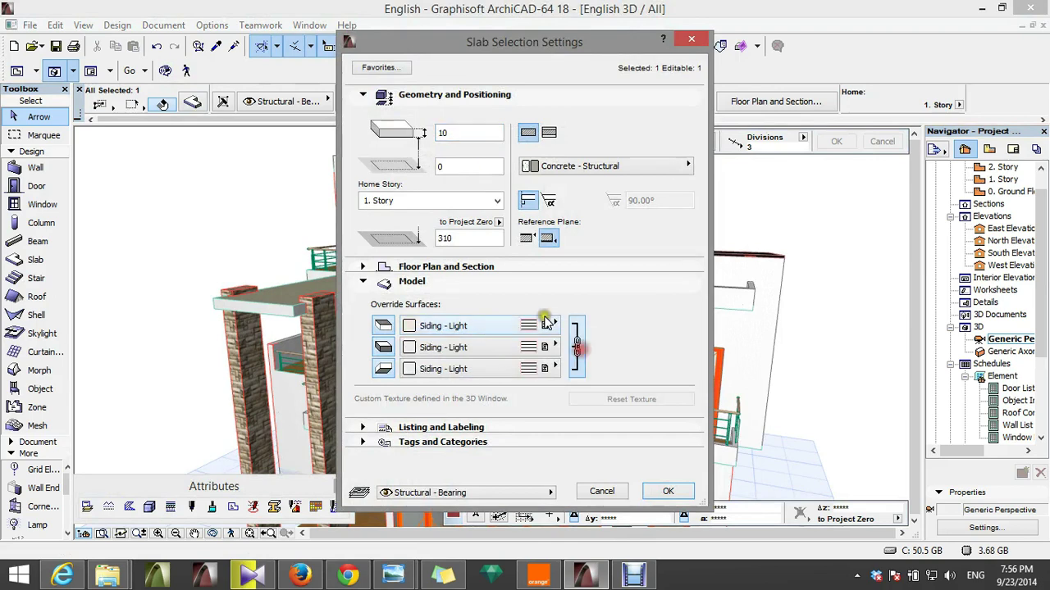
pyautogui.click(548, 325)
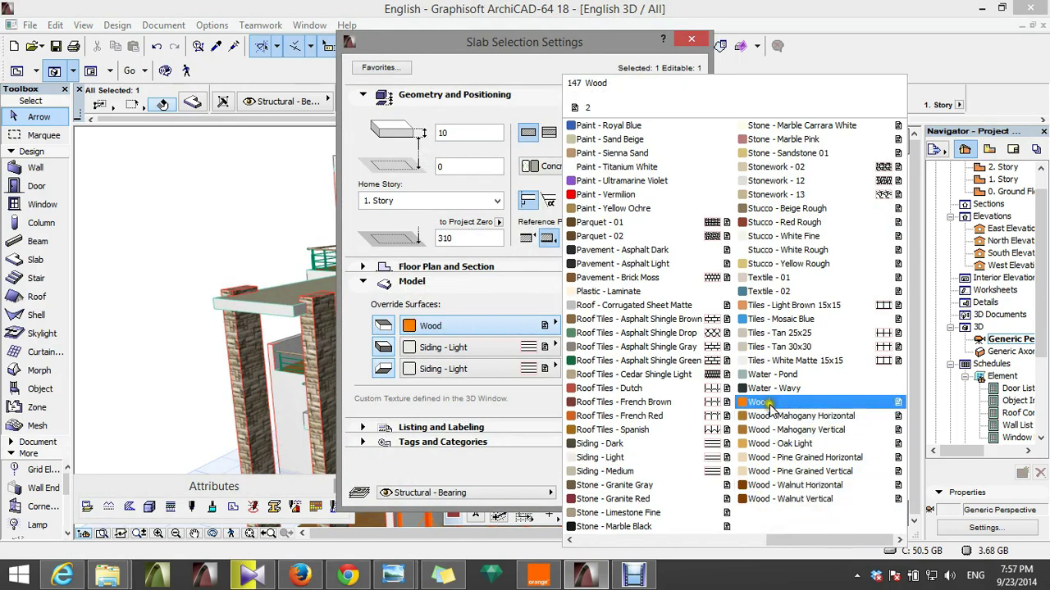
pyautogui.click(758, 401)
pyautogui.click(666, 490)
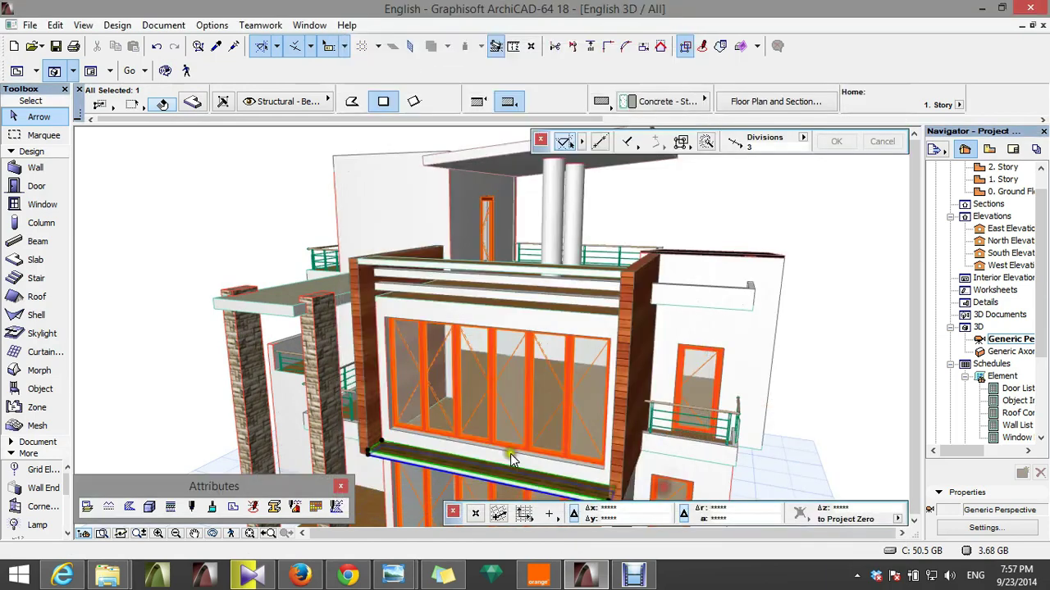
pyautogui.press('Escape')
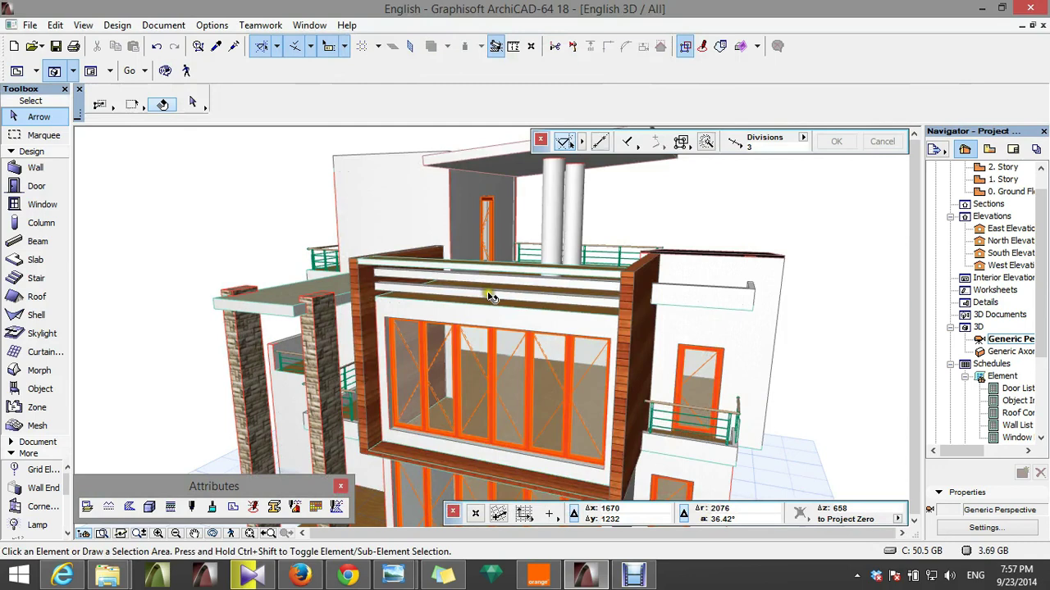
# - Link the override surfaces of the slab capping the frame above the large first-story window, set them to Wood, and deselect
pyautogui.click(492, 293)
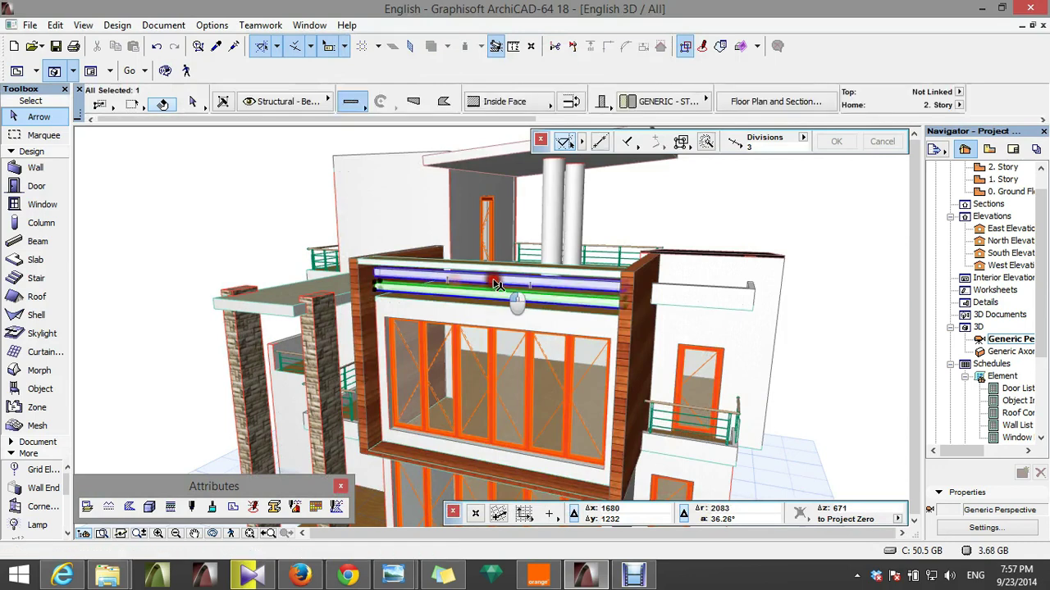
pyautogui.keyDown('shift'); pyautogui.click(488, 270); pyautogui.keyUp('shift')
pyautogui.keyDown('shift'); pyautogui.click(488, 266); pyautogui.keyUp('shift')
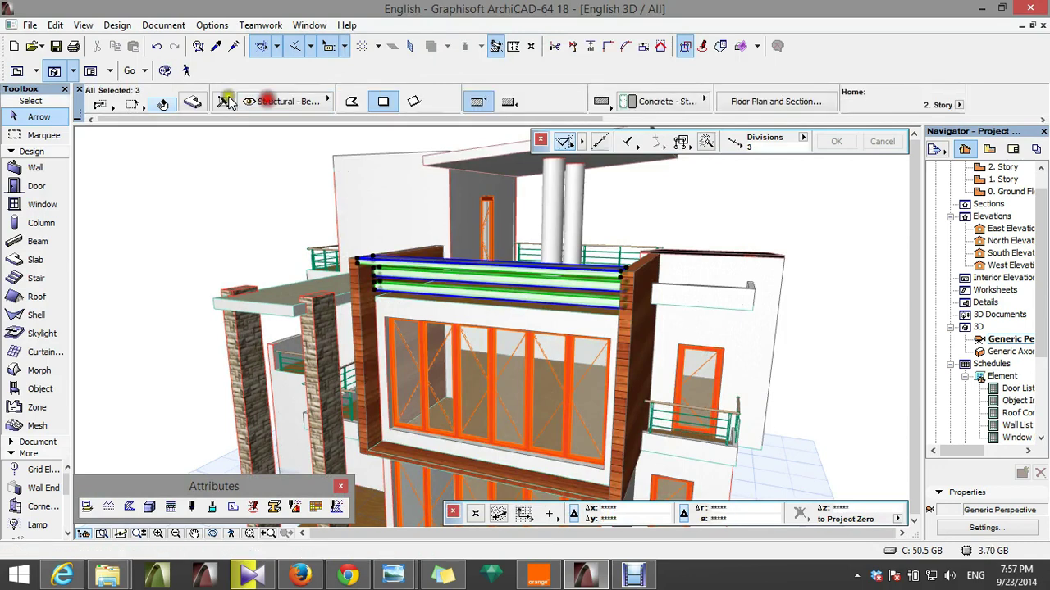
pyautogui.click(190, 101)
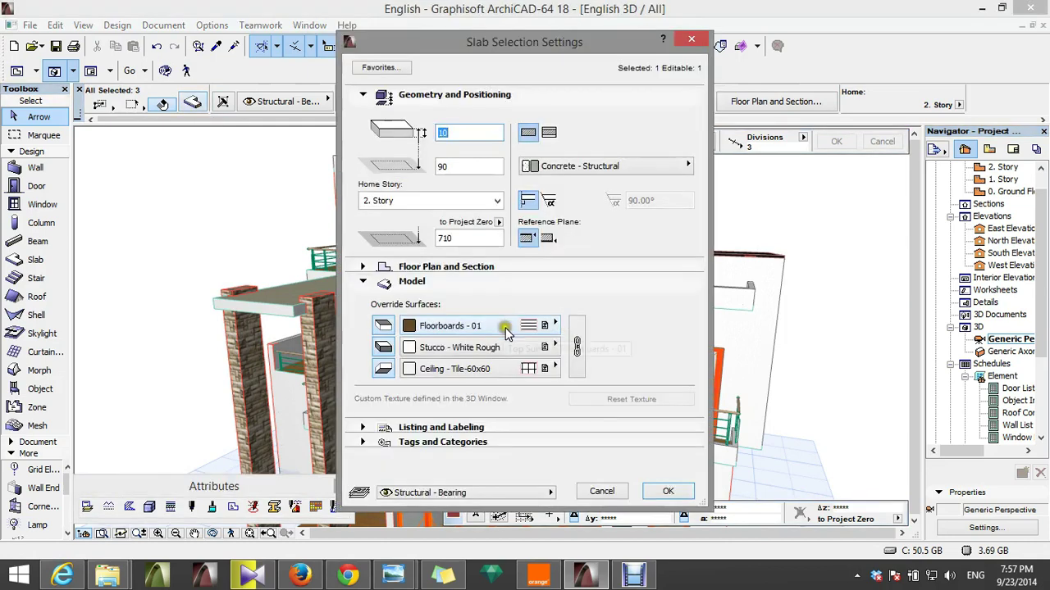
pyautogui.click(575, 345)
pyautogui.click(544, 325)
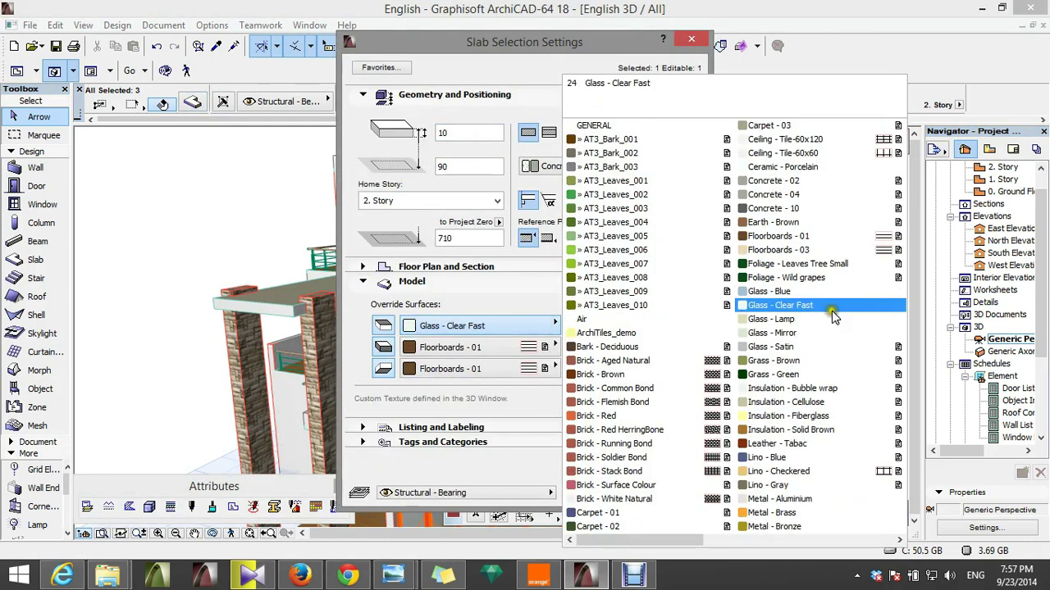
pyautogui.scroll(-5, 832, 320)
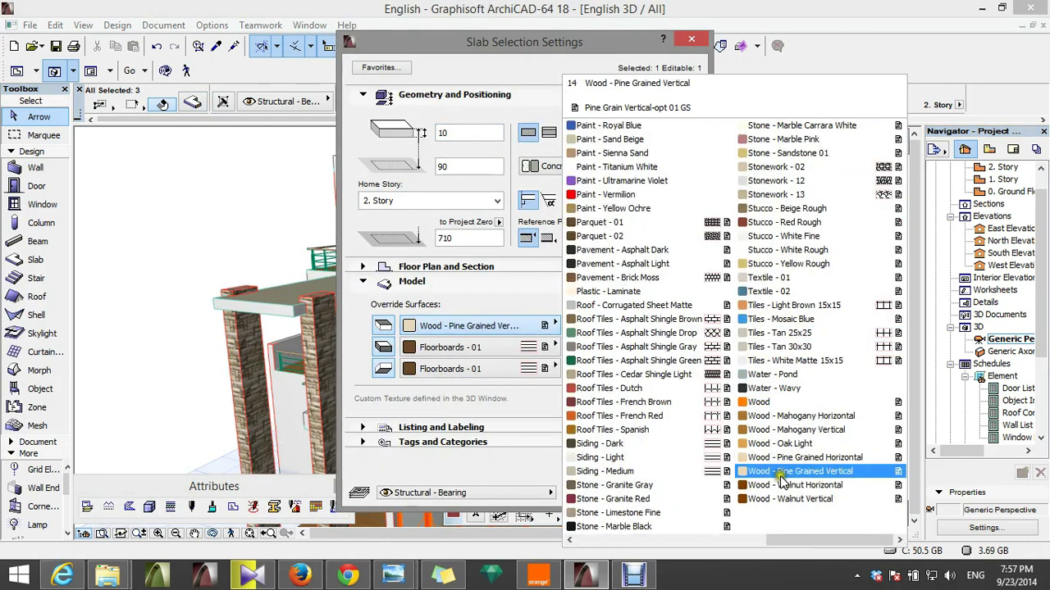
pyautogui.click(763, 402)
pyautogui.click(662, 489)
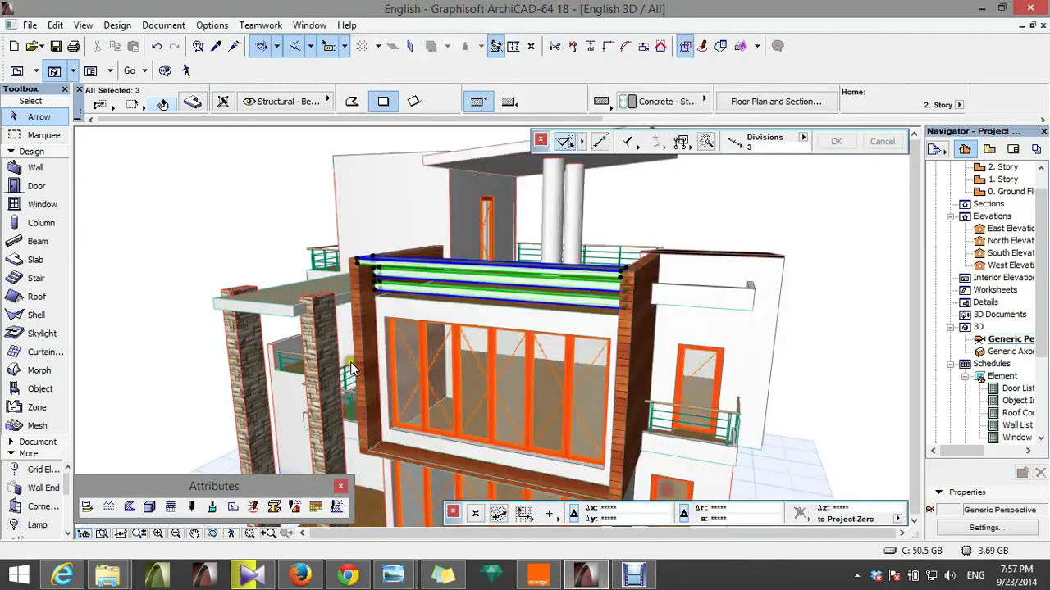
pyautogui.click(171, 244)
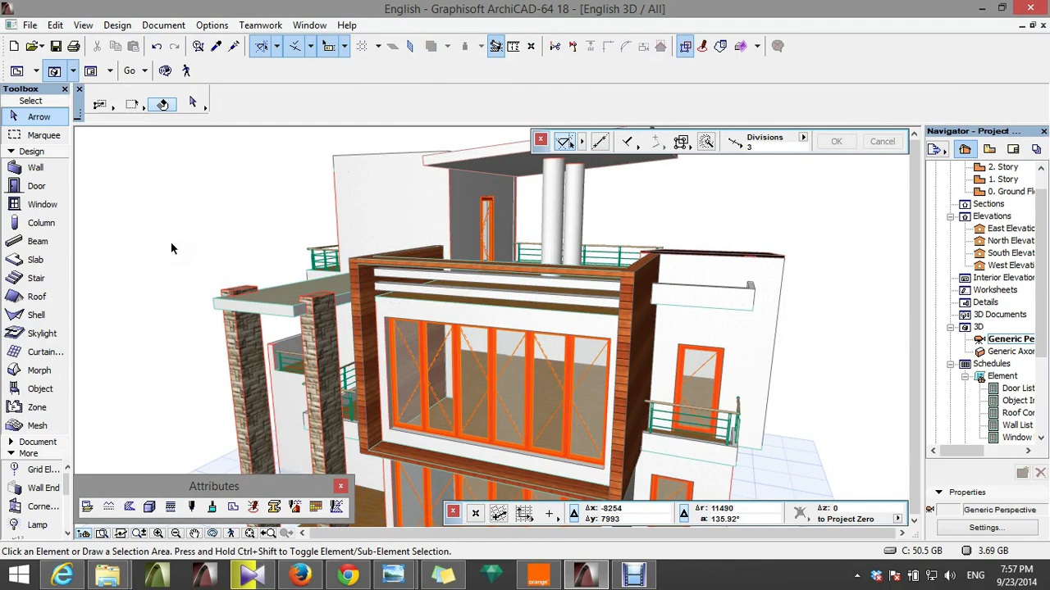
# - Set all override surfaces of the two thin horizontal walls spanning the frame above the large window to Wood, and deselect them
pyautogui.click(475, 295)
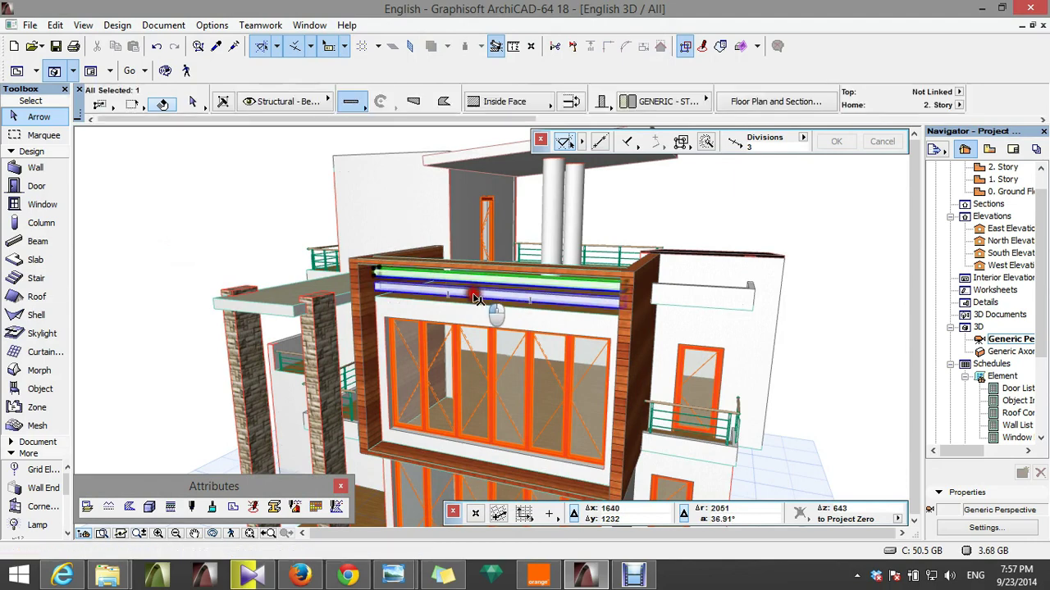
pyautogui.click(187, 103)
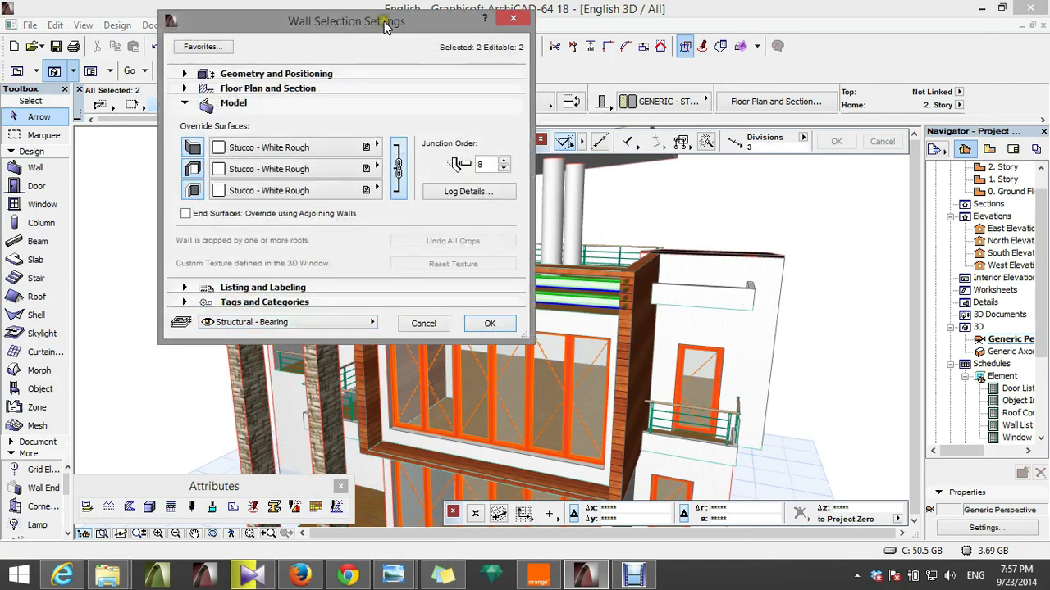
pyautogui.click(373, 148)
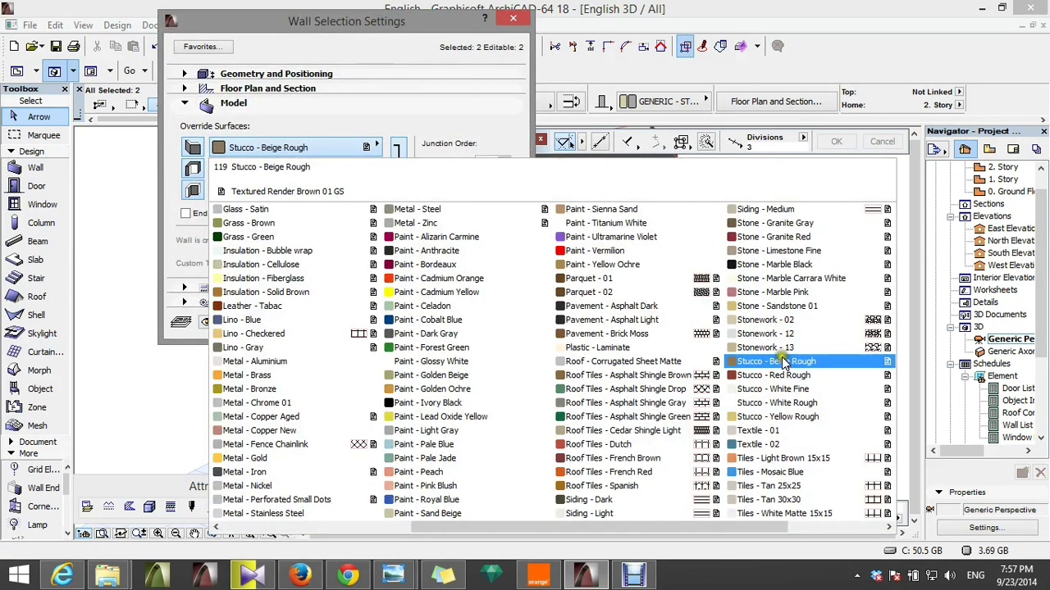
pyautogui.hscroll(1, 780, 361)
pyautogui.click(754, 237)
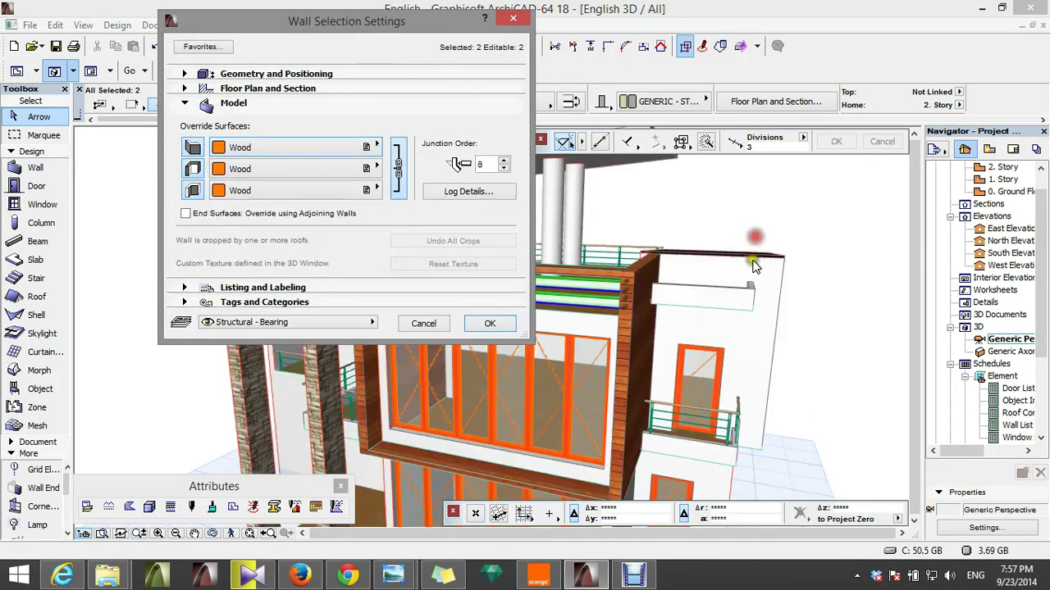
pyautogui.click(491, 324)
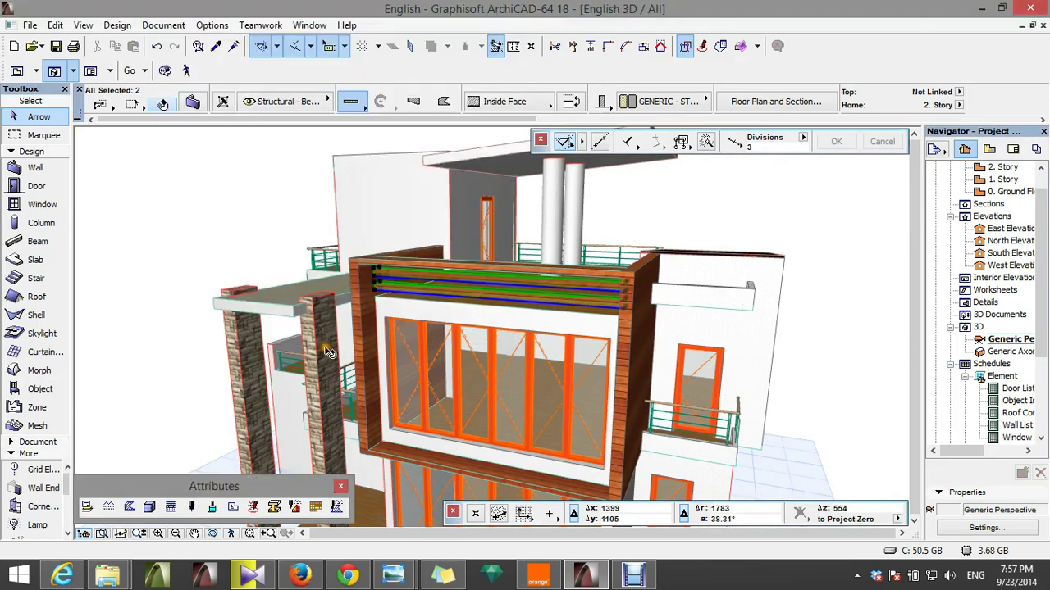
pyautogui.press('Escape')
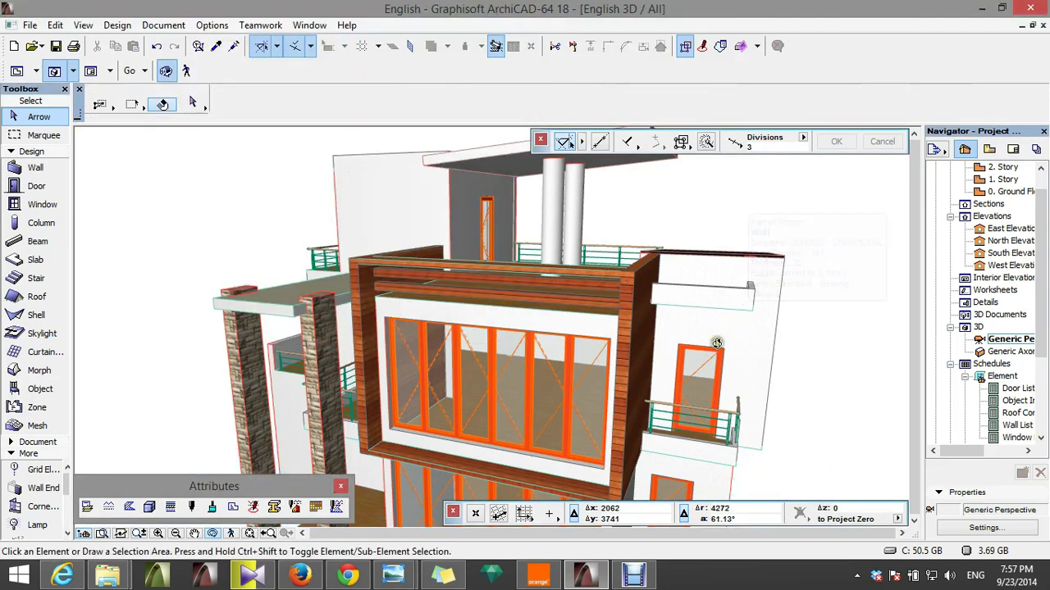
# - Go to the ground floor plan and create a new stair of the spiral type with a central column
pyautogui.keyDown('shift'); pyautogui.moveTo(386, 328); pyautogui.dragTo(440, 346, button='middle'); pyautogui.keyUp('shift')
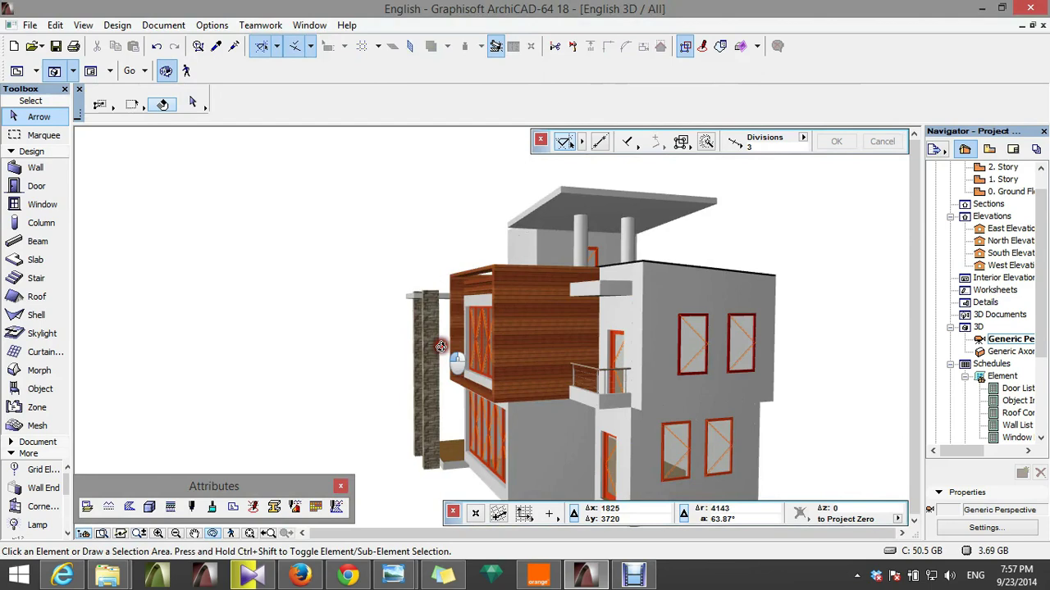
pyautogui.moveTo(440, 347); pyautogui.dragTo(520, 375)
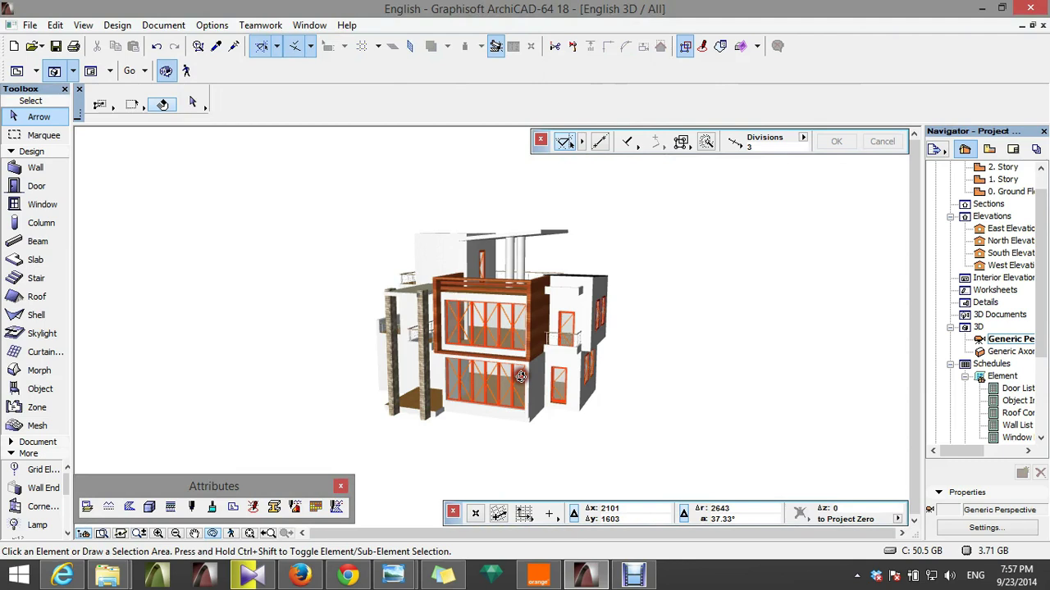
pyautogui.press('F2')
pyautogui.scroll(1, 461, 361)
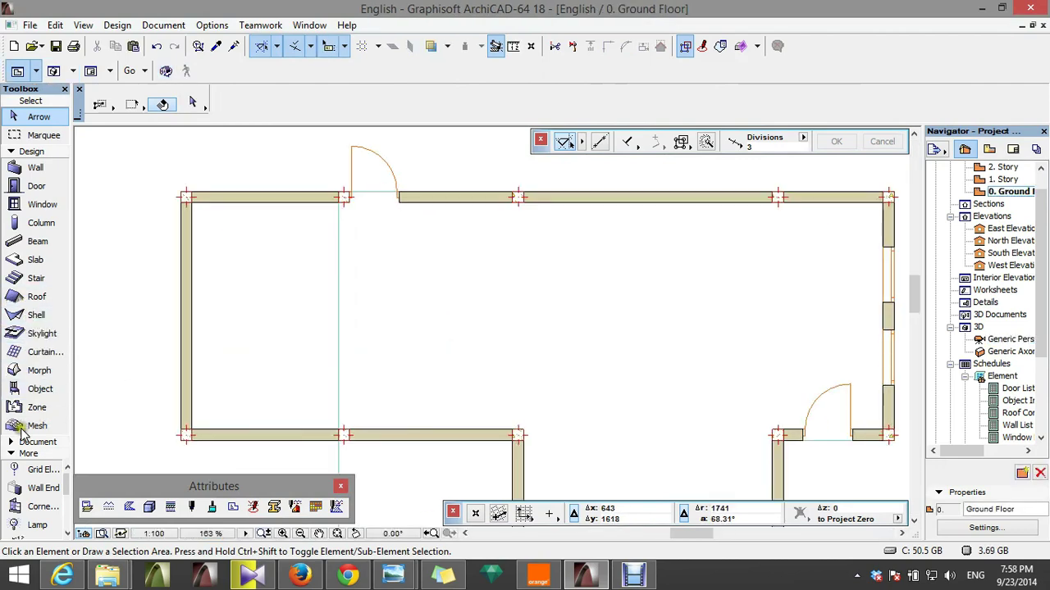
pyautogui.click(36, 278)
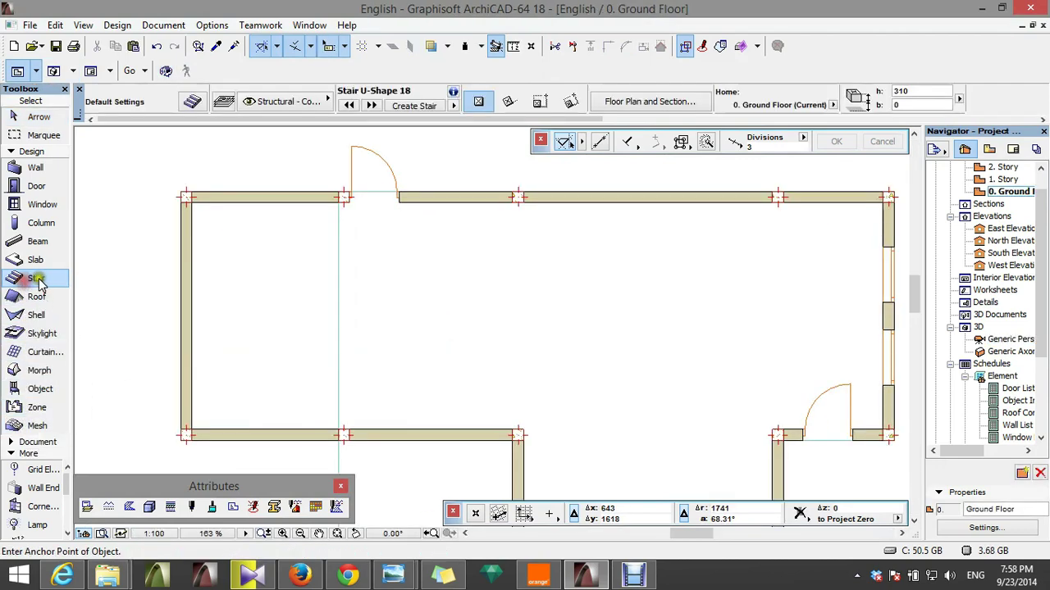
pyautogui.hotkey('ctrl', 't')
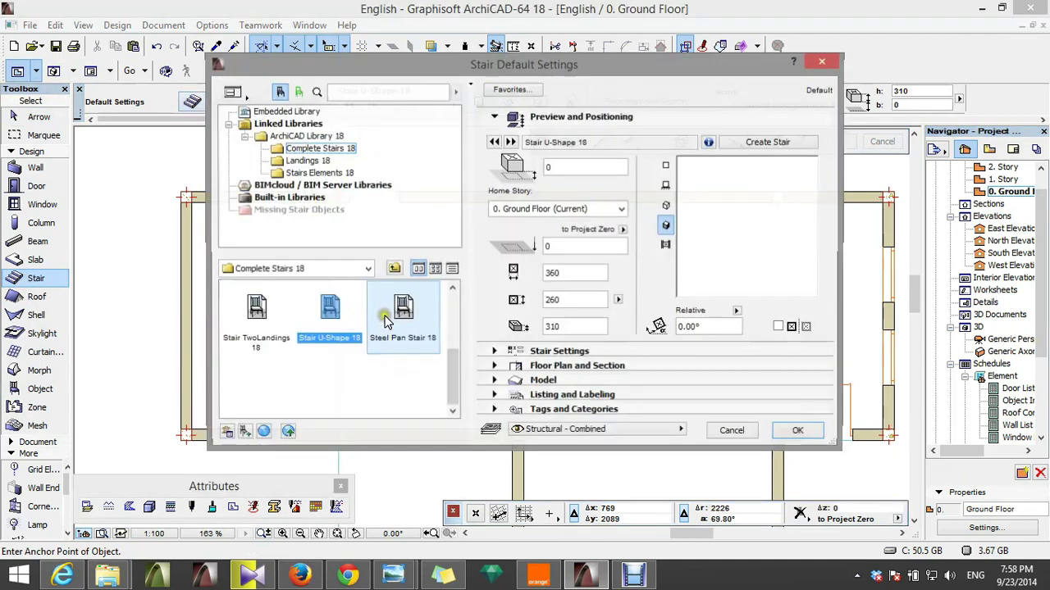
pyautogui.click(746, 142)
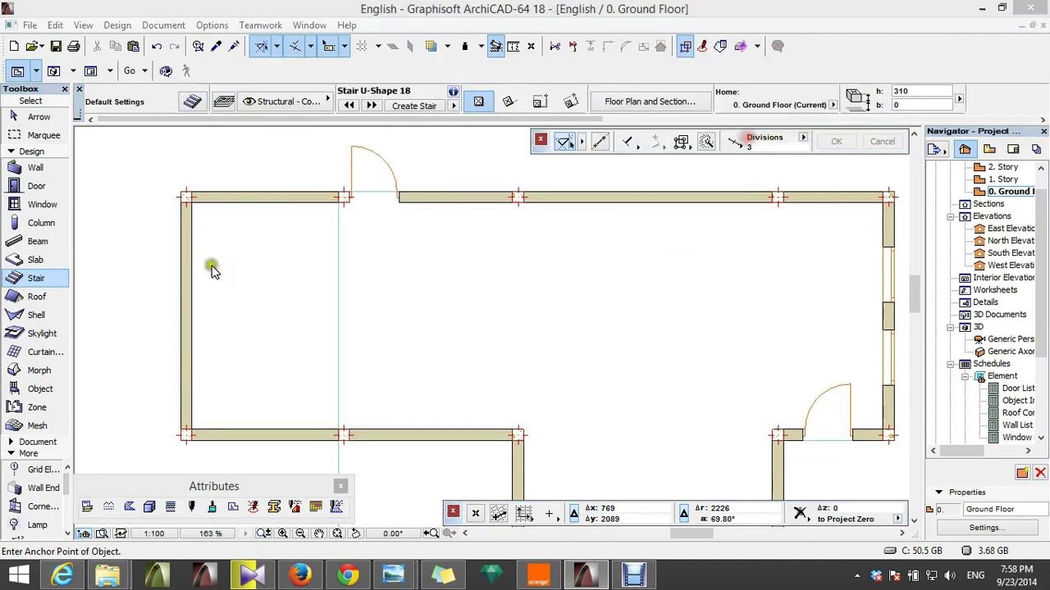
pyautogui.click(443, 410)
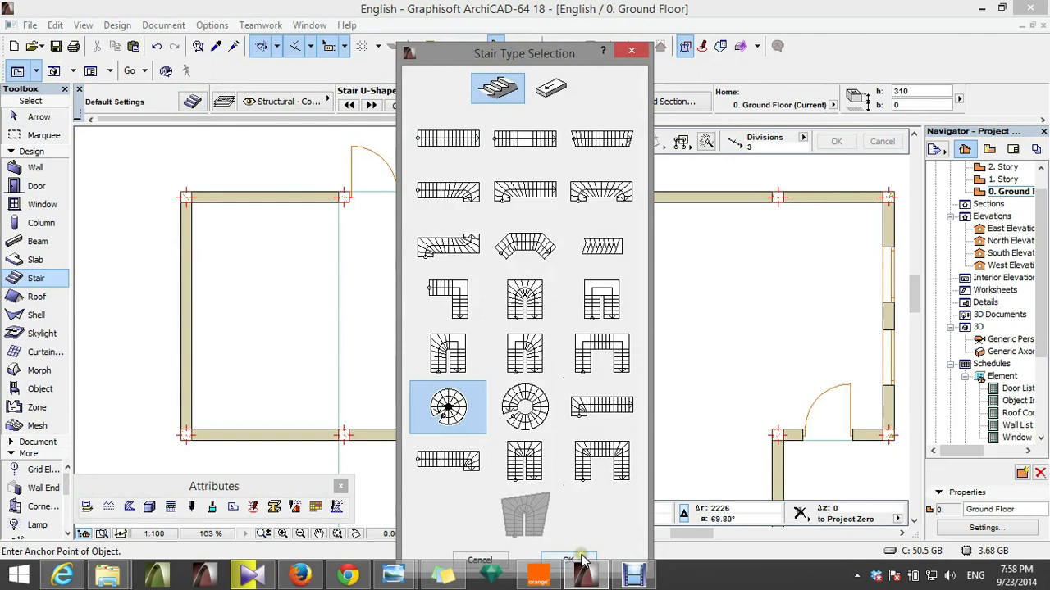
pyautogui.click(581, 560)
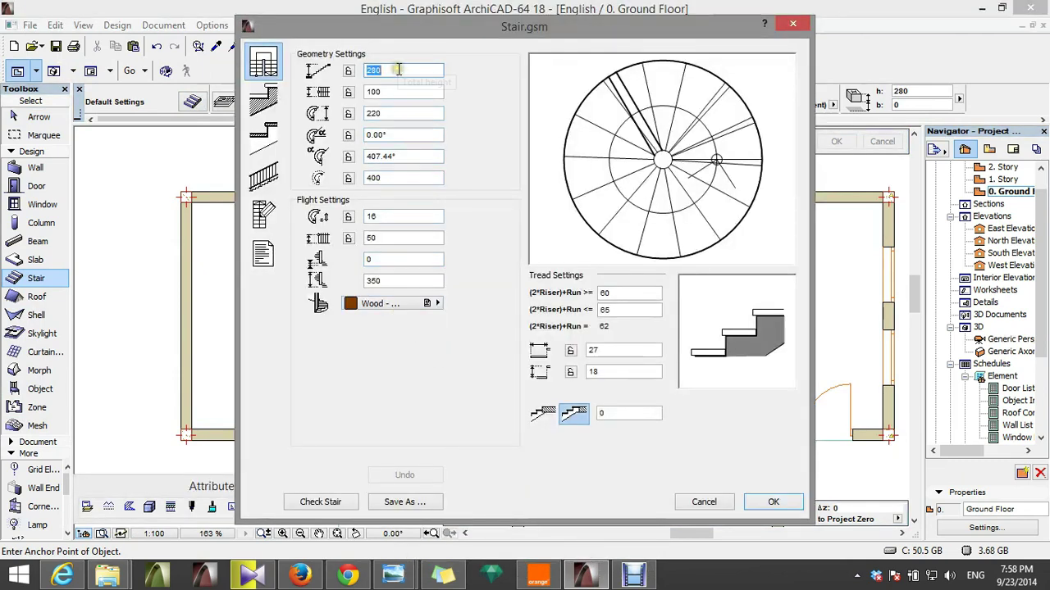
# - Set the spiral stair's total height to 310, its flight width to 70 and its diameter to 160
pyautogui.write('310')
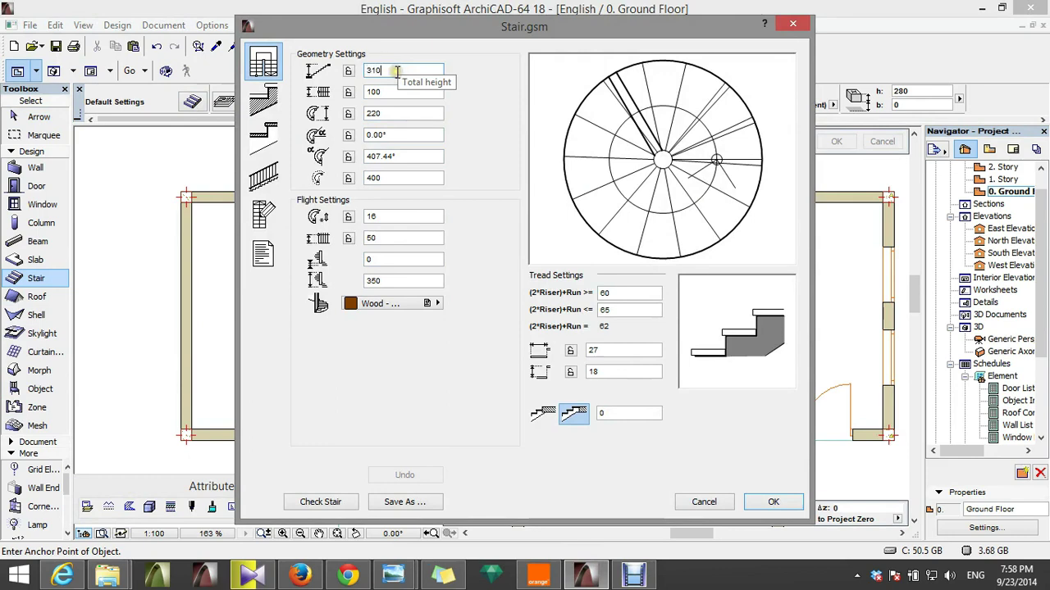
pyautogui.press('Return')
pyautogui.doubleClick(403, 91)
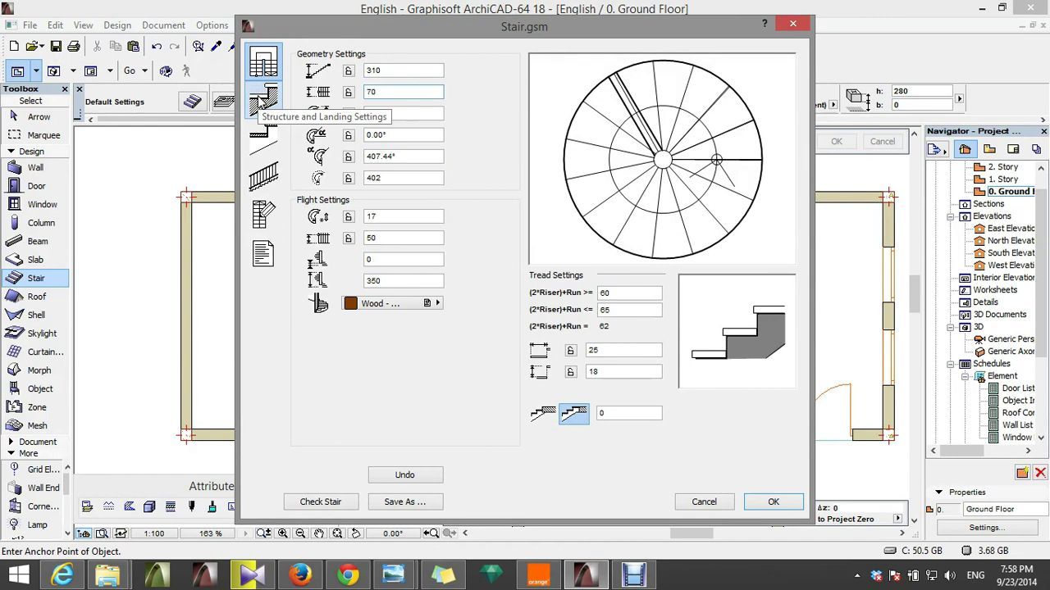
pyautogui.write('70')
pyautogui.press('Return')
pyautogui.doubleClick(390, 115)
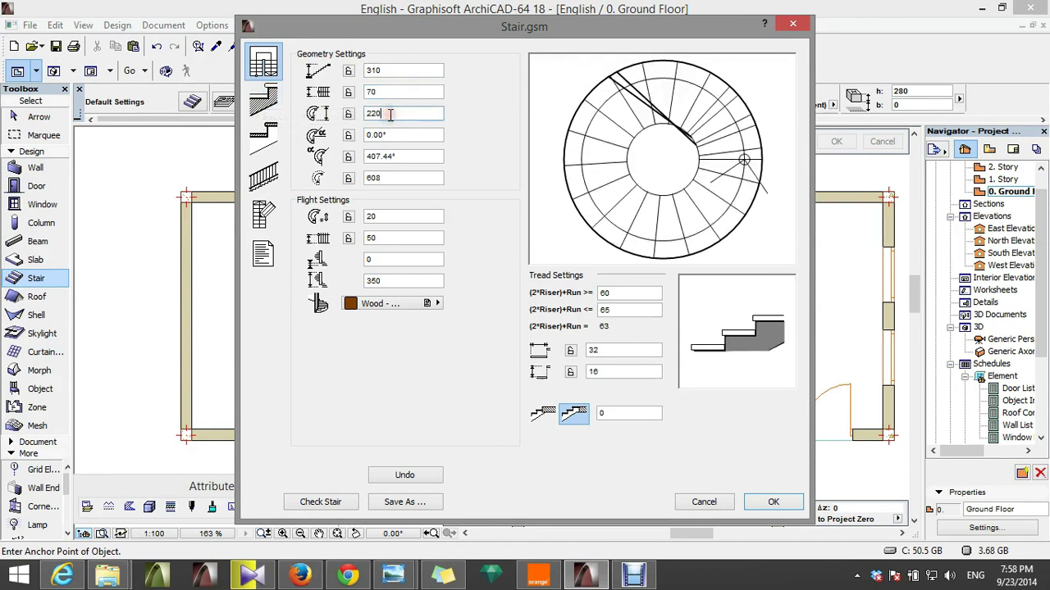
pyautogui.write('160')
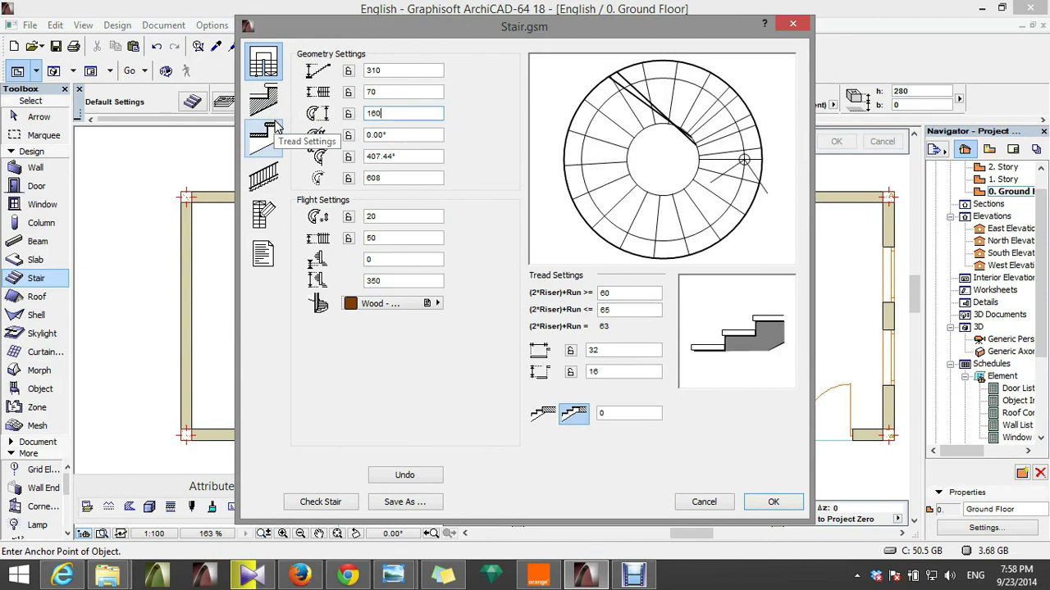
pyautogui.press('Return')
# - Set the spiral stair's central column height to 3310 and its surface to Paint - Anthracite
pyautogui.click(407, 156)
pyautogui.click(402, 177)
pyautogui.click(403, 215)
pyautogui.click(401, 239)
pyautogui.click(401, 259)
pyautogui.click(401, 280)
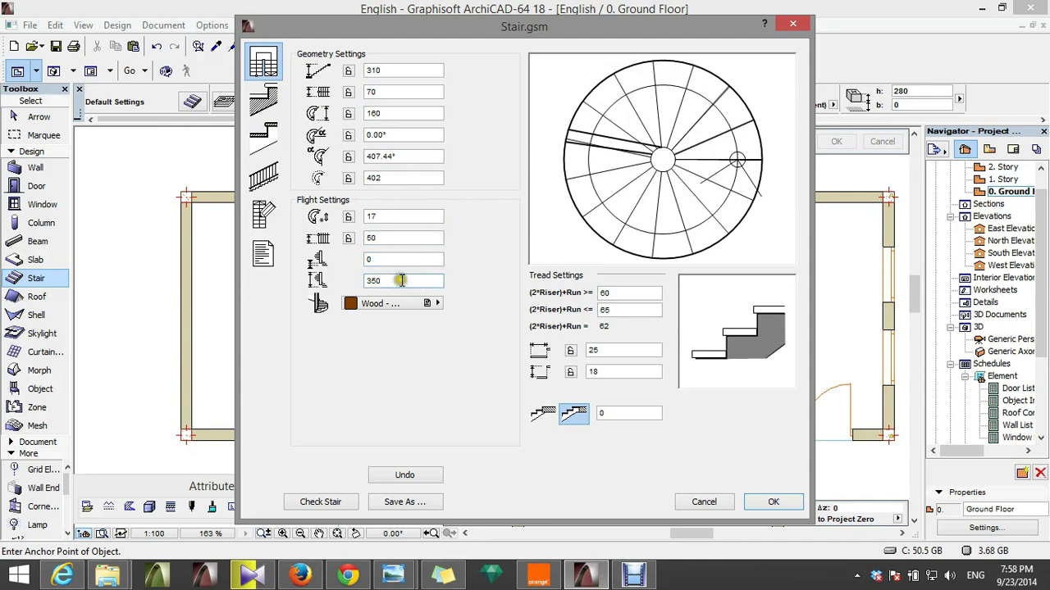
pyautogui.doubleClick(373, 280)
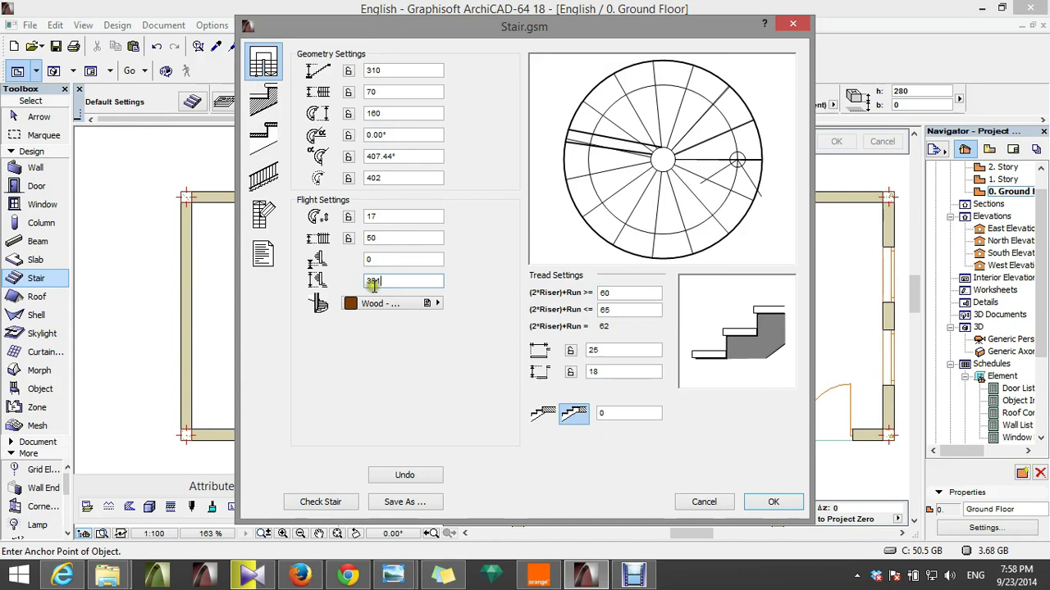
pyautogui.click(396, 305)
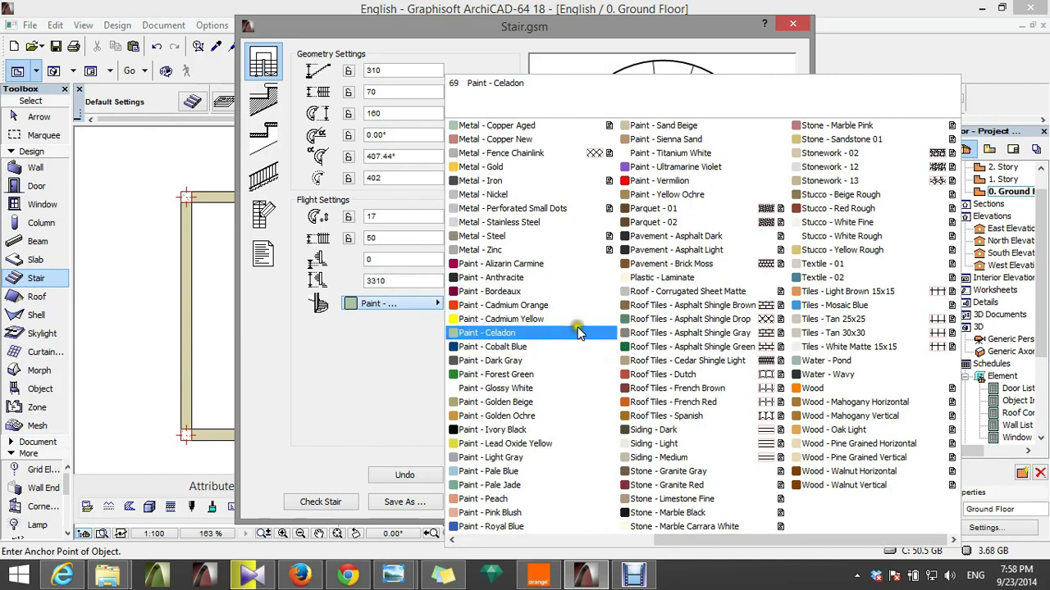
pyautogui.click(543, 278)
pyautogui.click(359, 354)
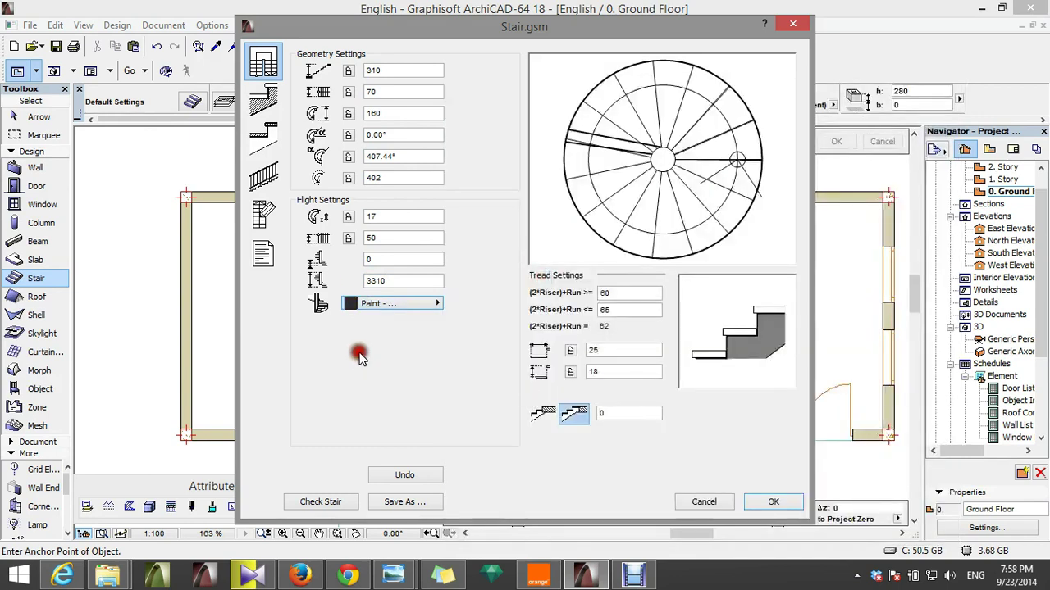
# - Choose the treads-only structure for the stair and set the slab thickness at its upper end to 12
pyautogui.click(267, 103)
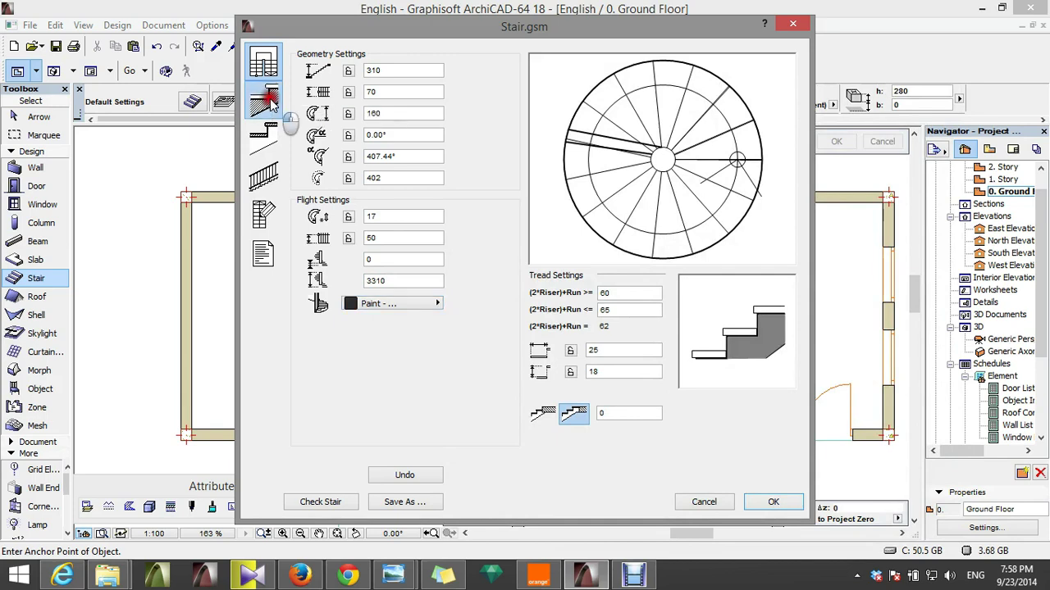
pyautogui.click(446, 89)
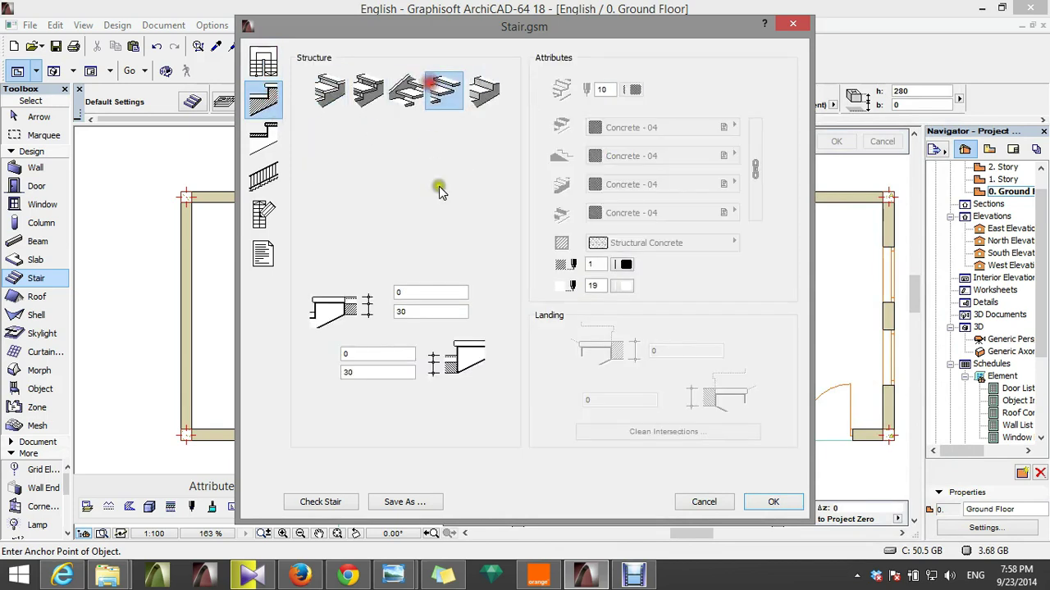
pyautogui.click(399, 311)
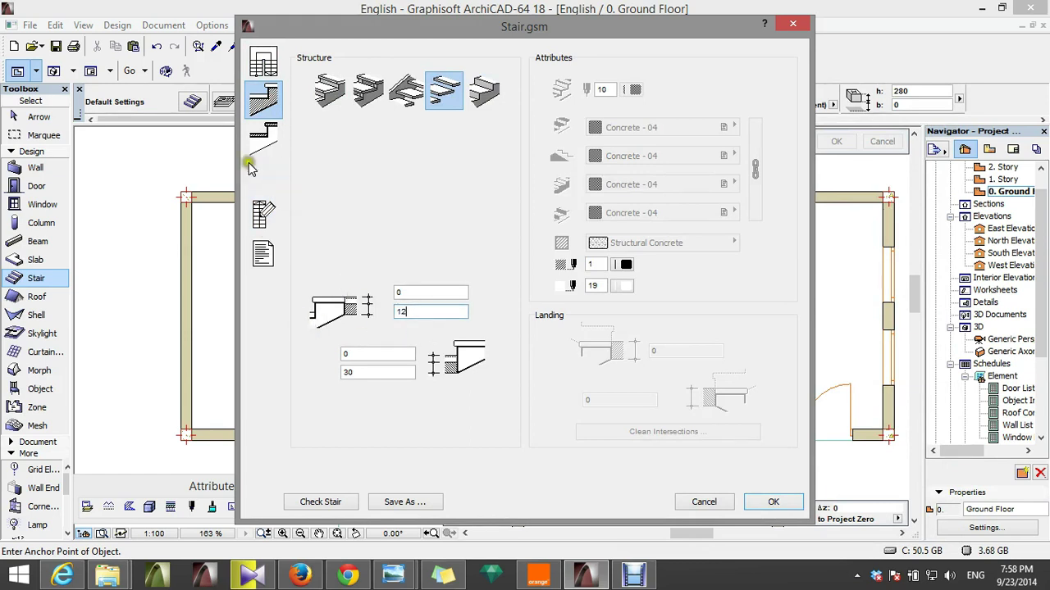
# - Set the stair's tread thickness to 3 and the top surface of the treads to Metal - Steel
pyautogui.click(264, 136)
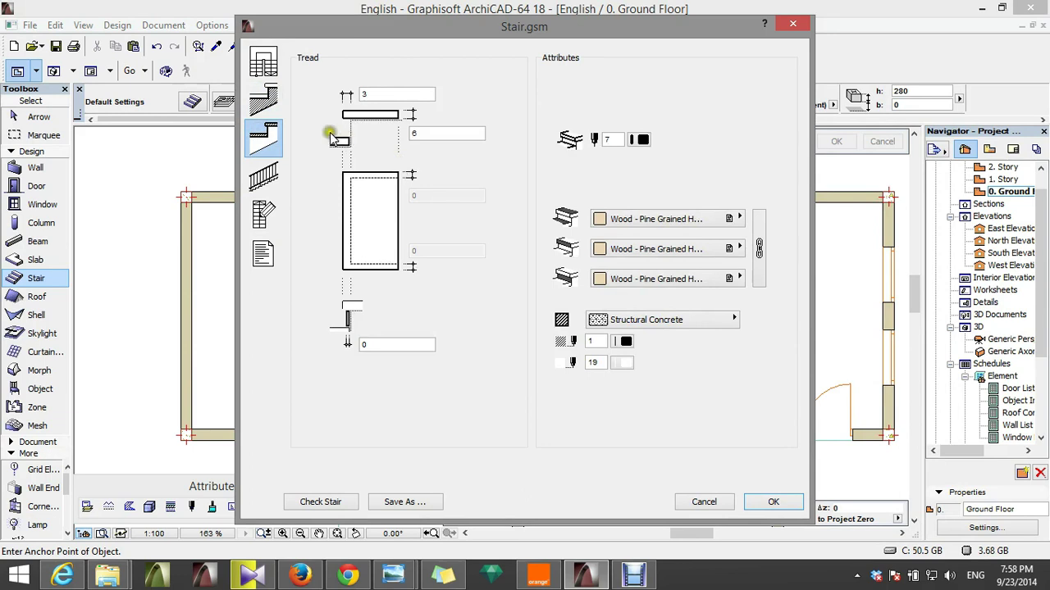
pyautogui.click(422, 134)
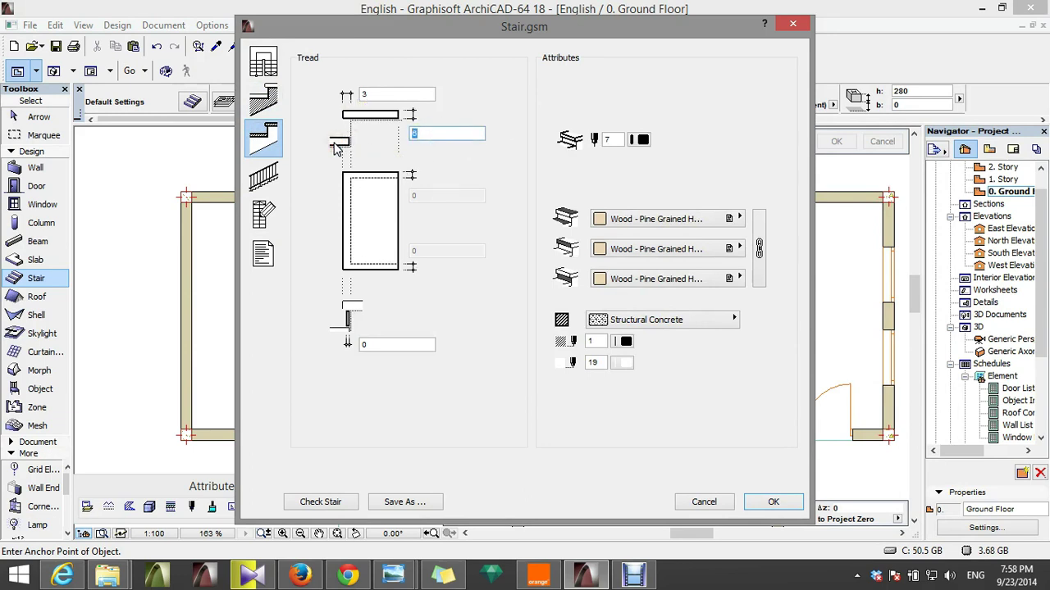
pyautogui.click(686, 220)
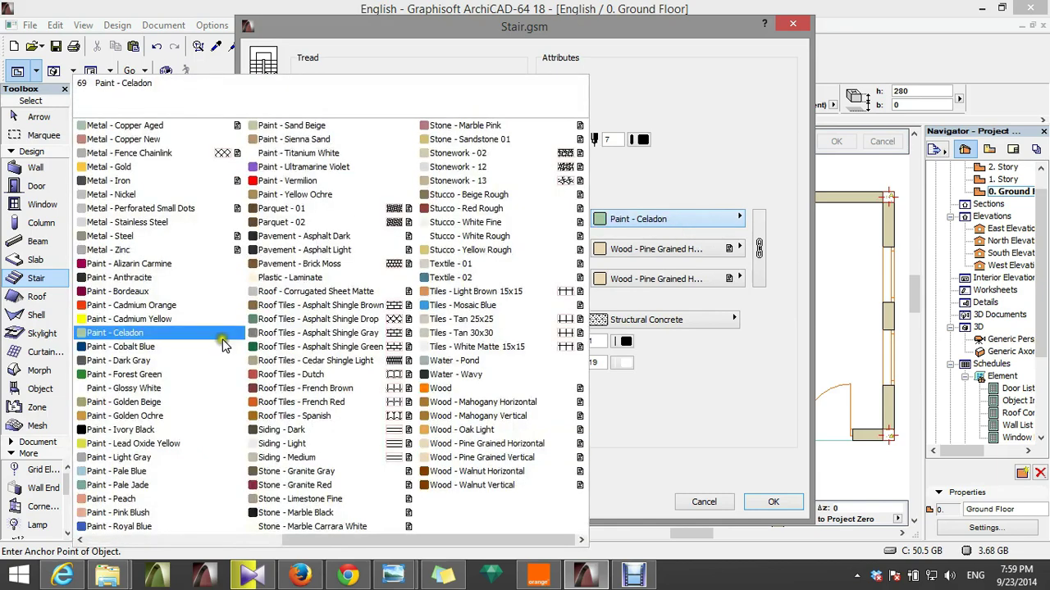
pyautogui.click(147, 238)
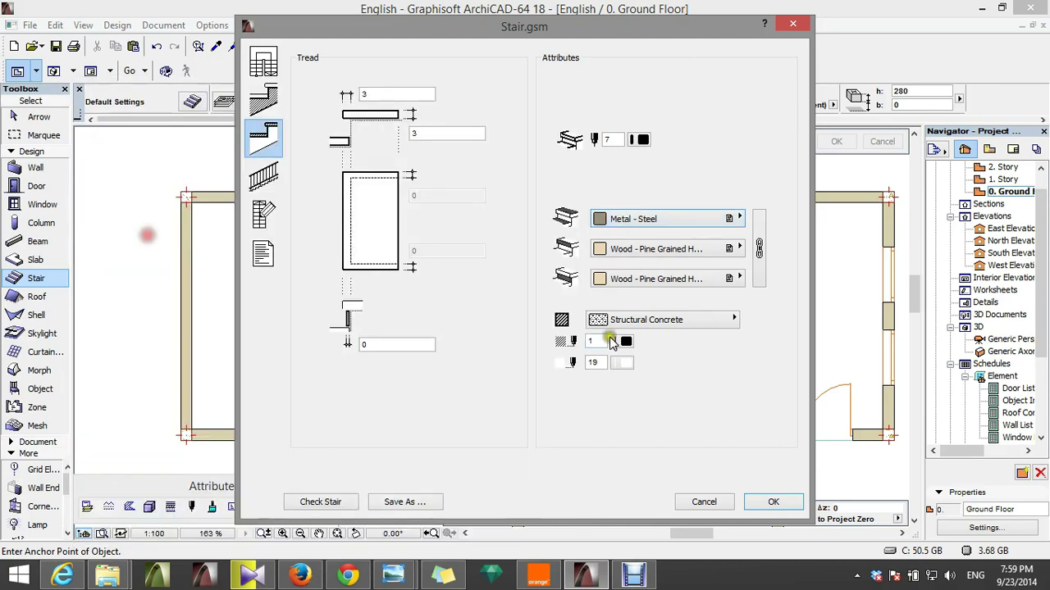
# - Set the two remaining tread surfaces to Paint - Ivory Black
pyautogui.click(693, 255)
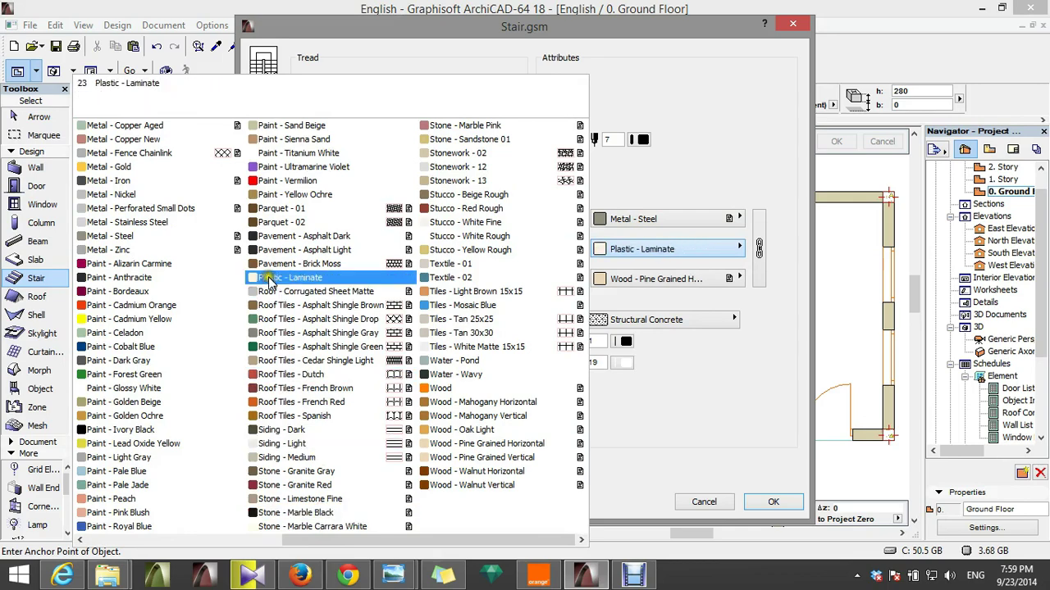
pyautogui.scroll(2, 259, 286)
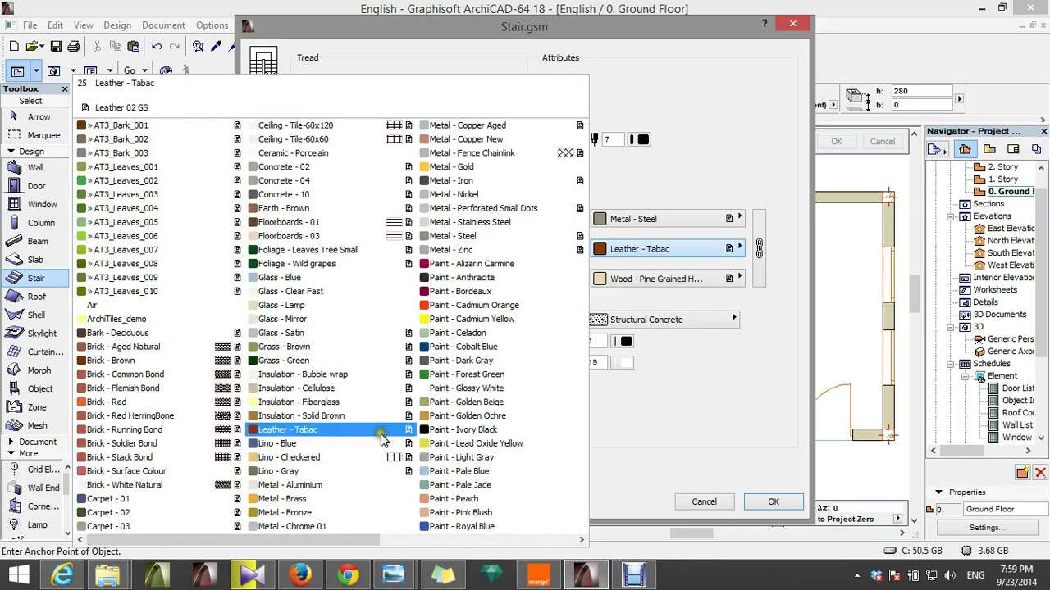
pyautogui.click(481, 429)
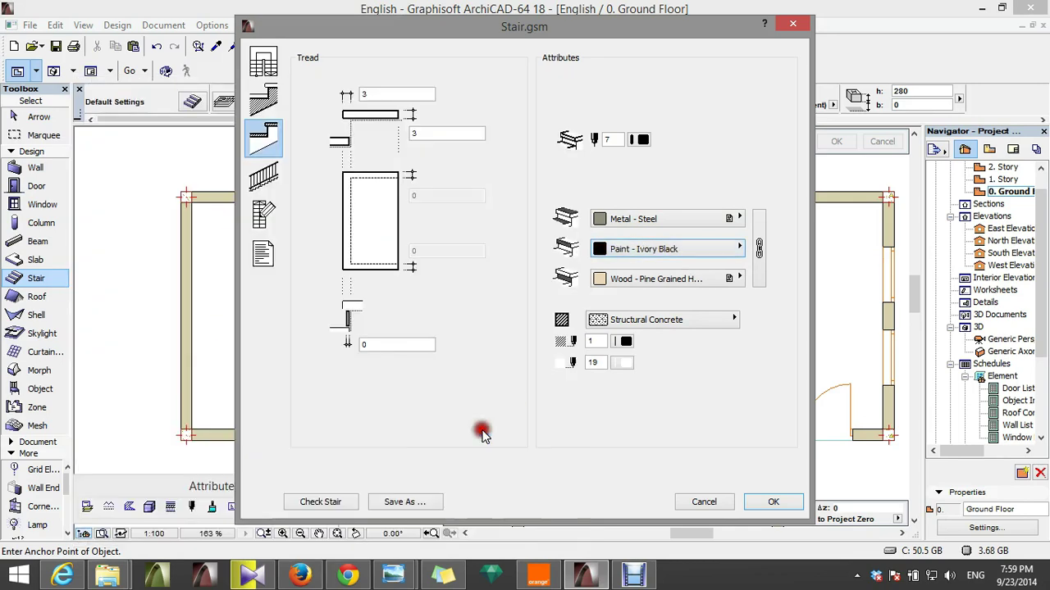
pyautogui.click(685, 278)
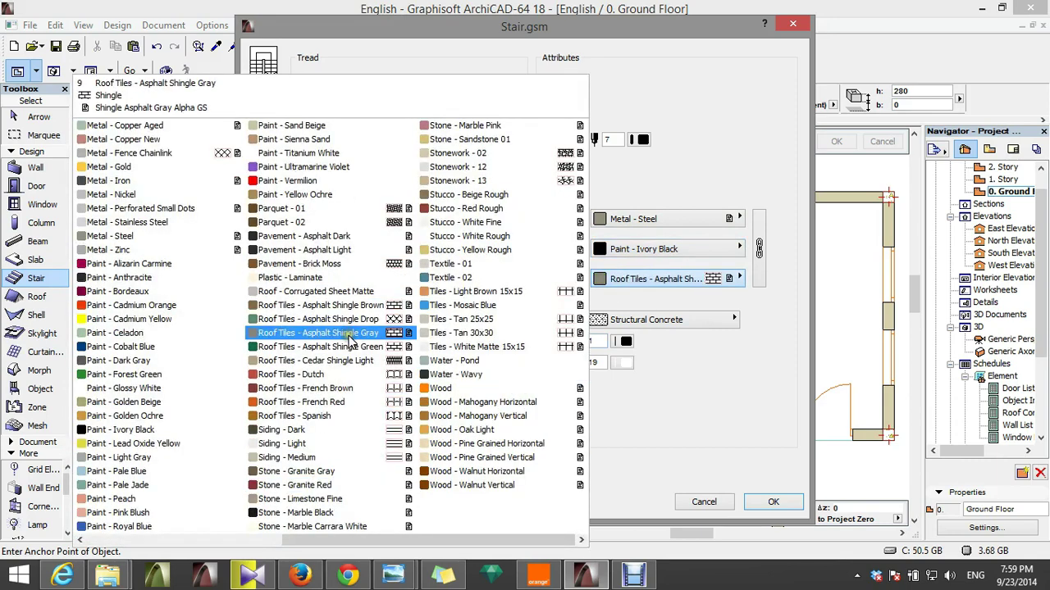
pyautogui.scroll(3, 351, 341)
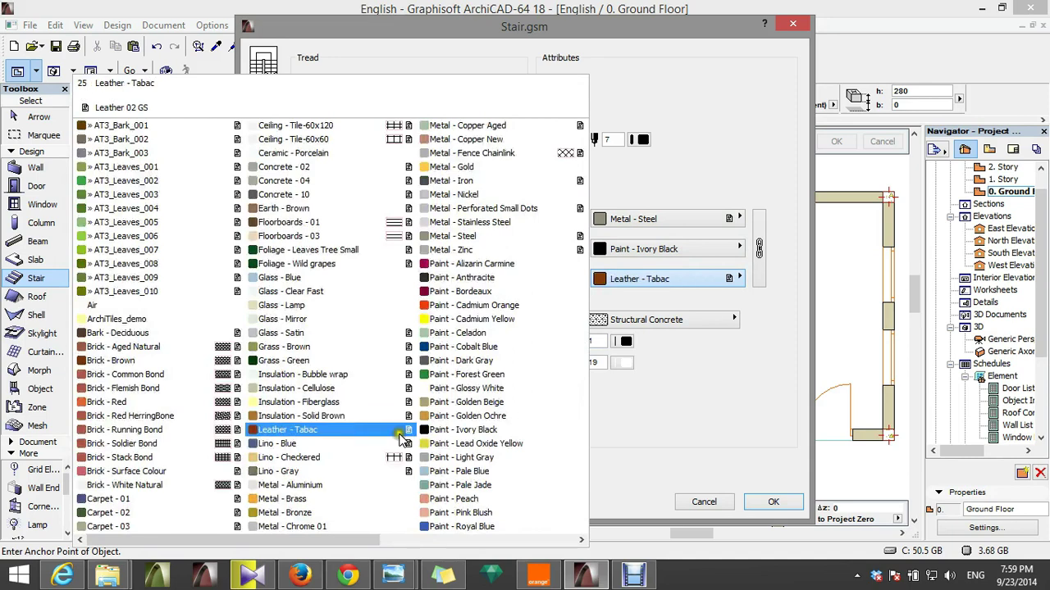
pyautogui.click(482, 430)
# - Give the outer edge of the spiral stair a Wired railing with posts on every tread
pyautogui.click(264, 179)
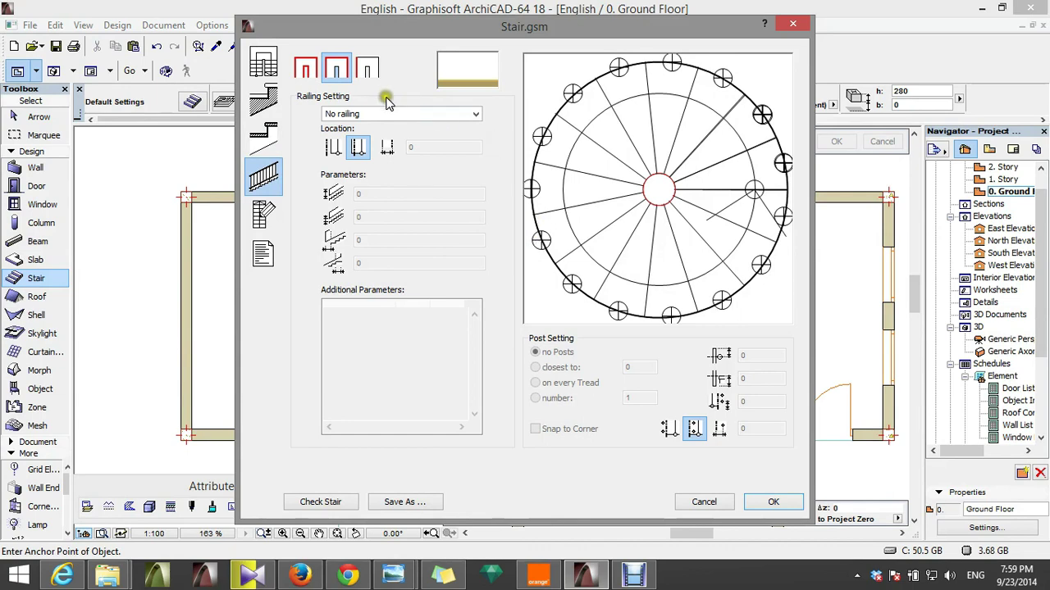
pyautogui.click(365, 69)
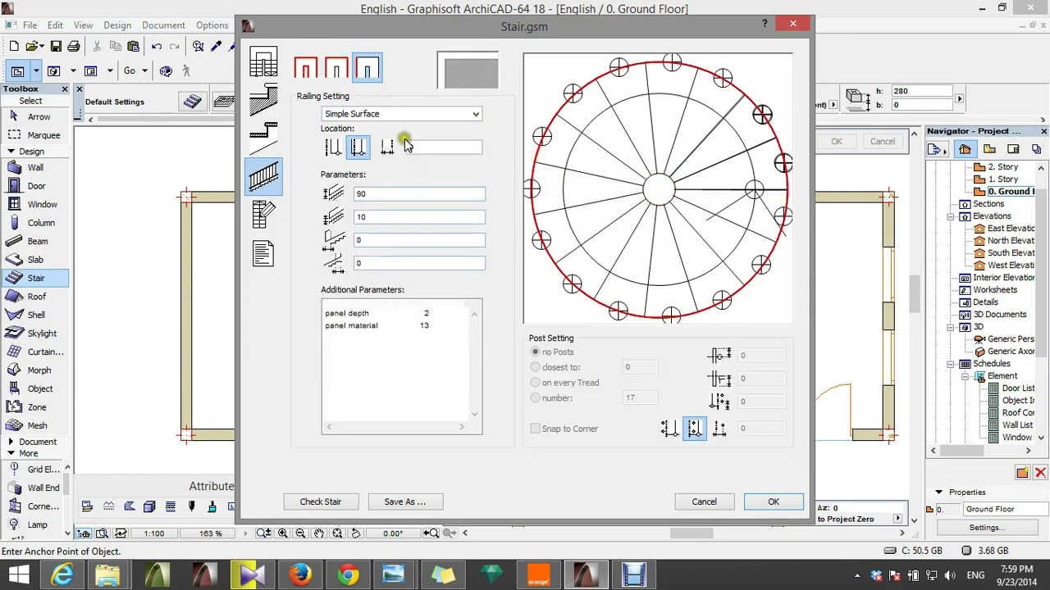
pyautogui.click(414, 114)
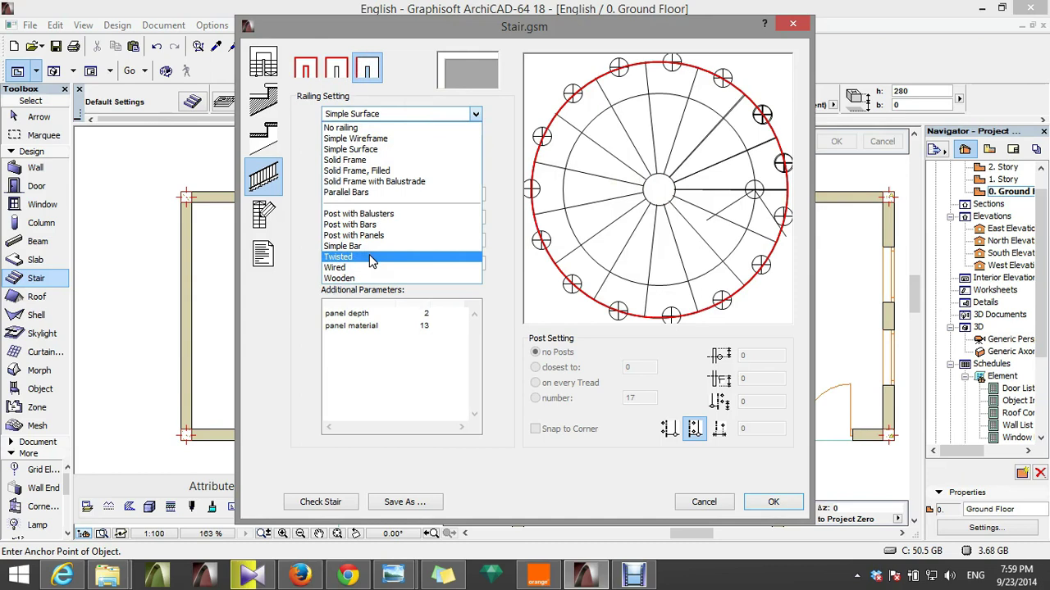
pyautogui.click(369, 268)
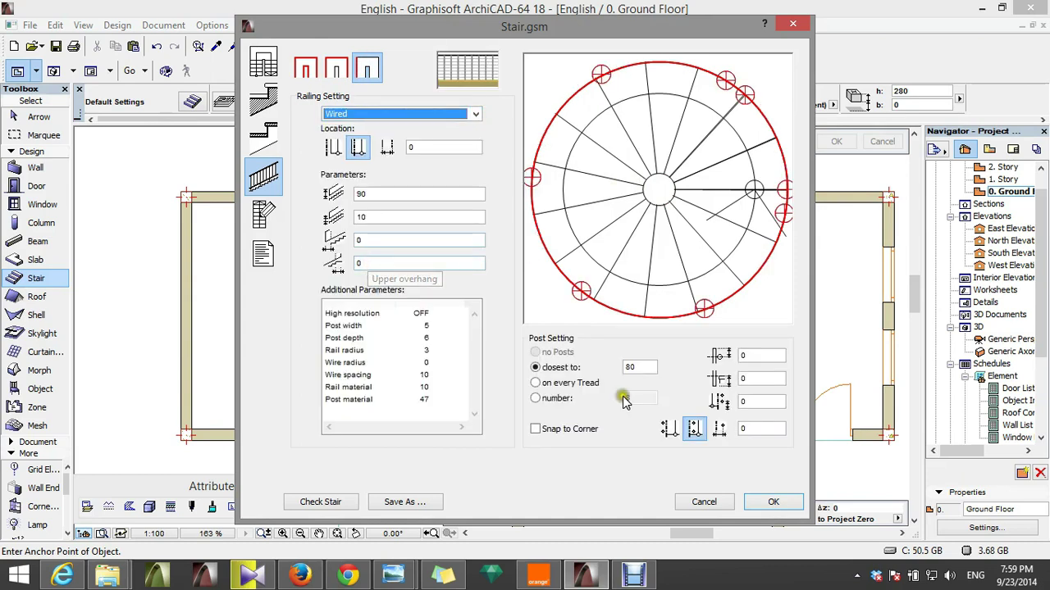
pyautogui.click(535, 383)
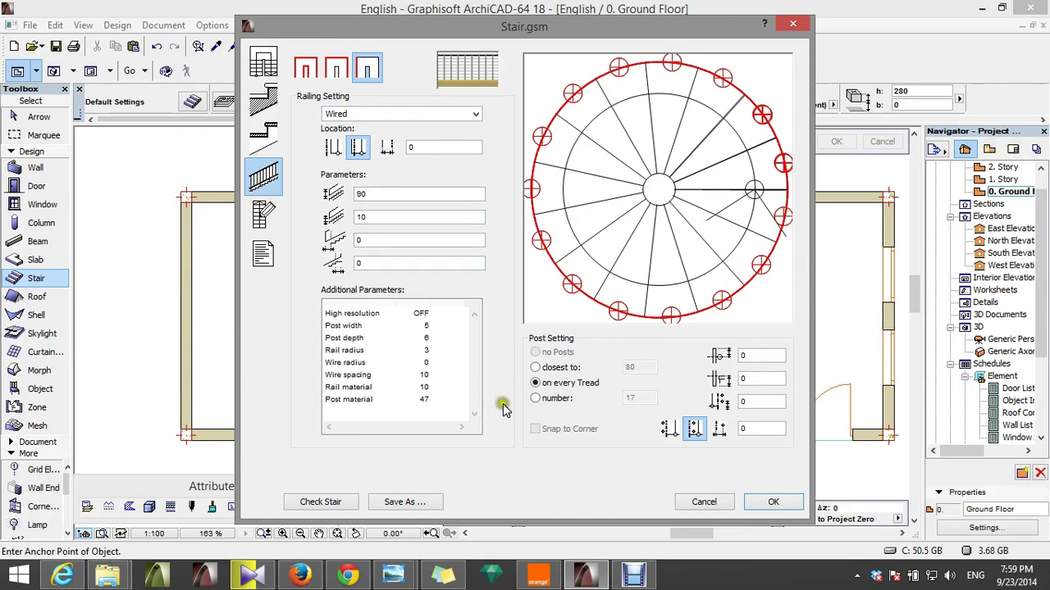
# - Set the stair symbol's walking line end to Style2 and turn off the rise and run text
pyautogui.click(266, 217)
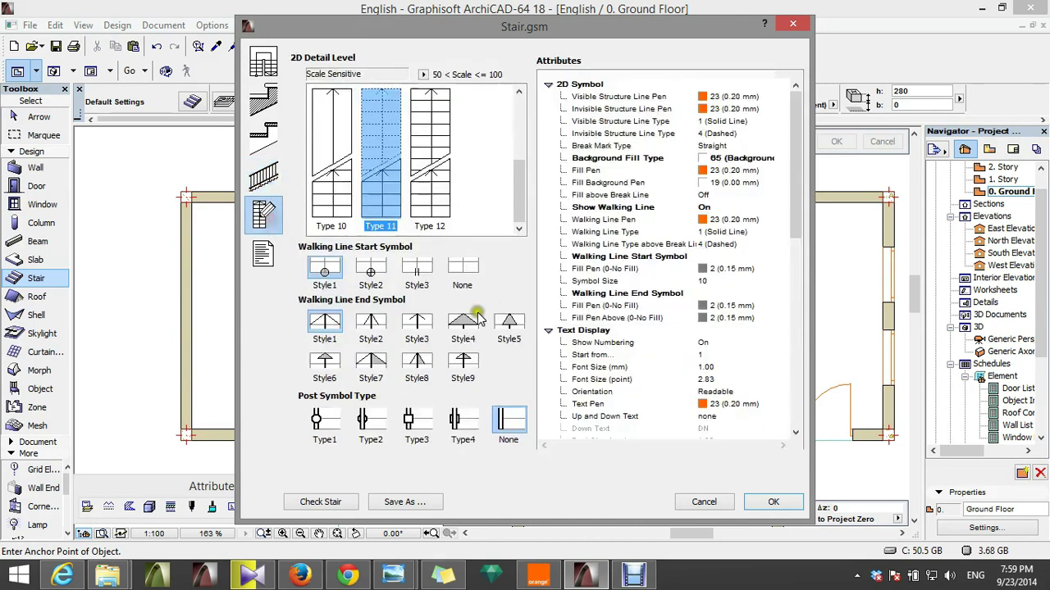
pyautogui.click(371, 324)
pyautogui.click(794, 151)
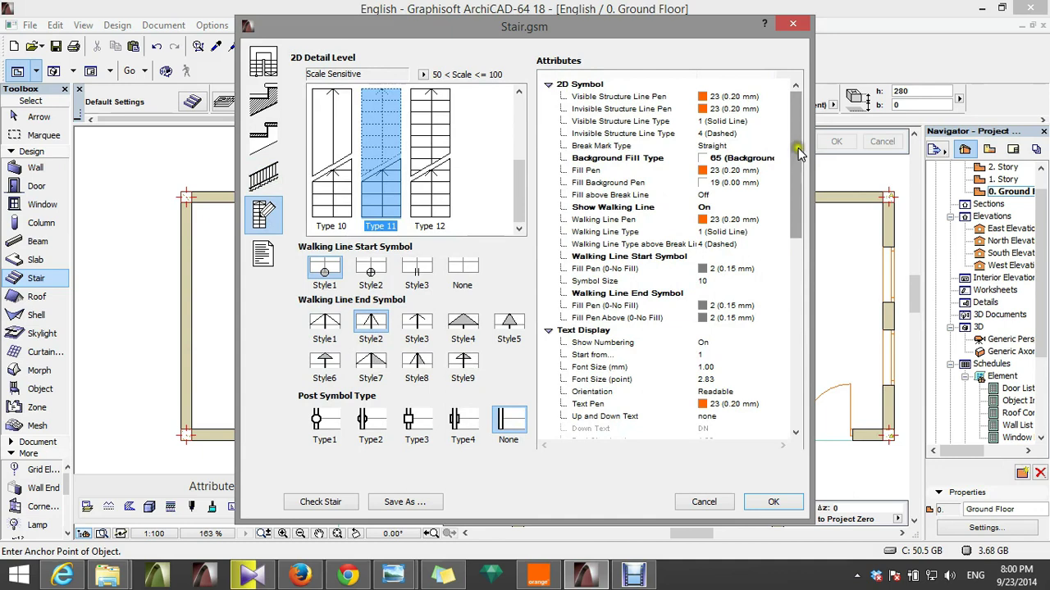
pyautogui.moveTo(799, 156); pyautogui.dragTo(809, 225)
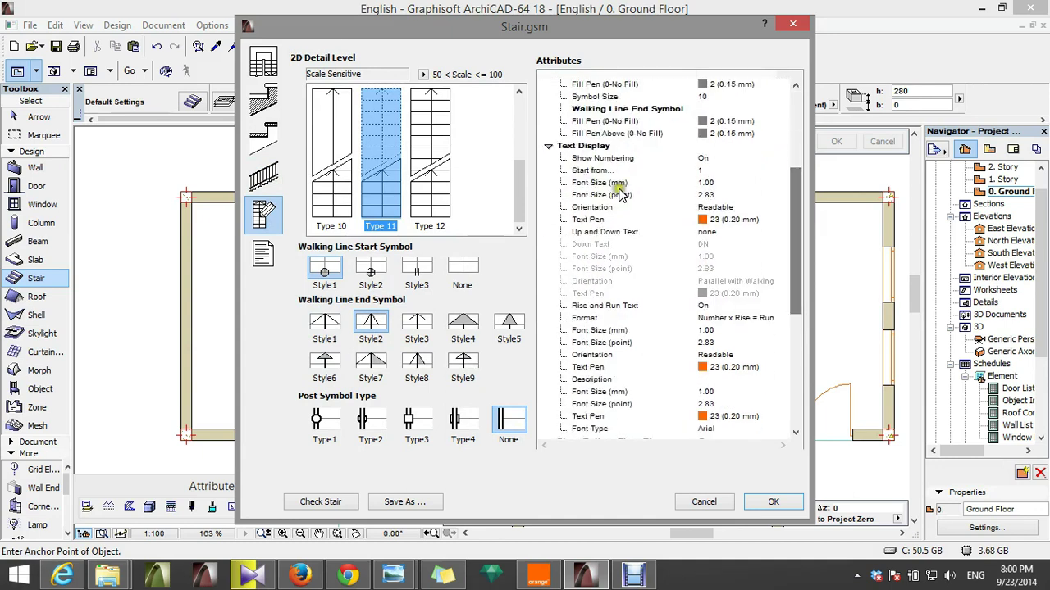
pyautogui.click(703, 195)
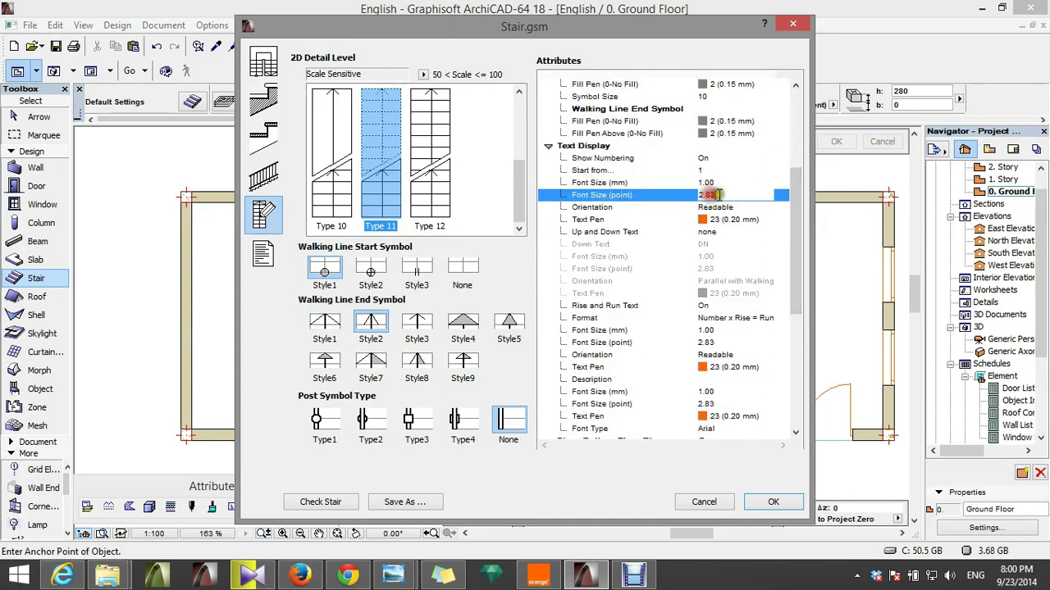
pyautogui.click(704, 182)
pyautogui.moveTo(799, 197); pyautogui.dragTo(778, 234)
pyautogui.click(745, 231)
pyautogui.click(719, 220)
pyautogui.click(778, 220)
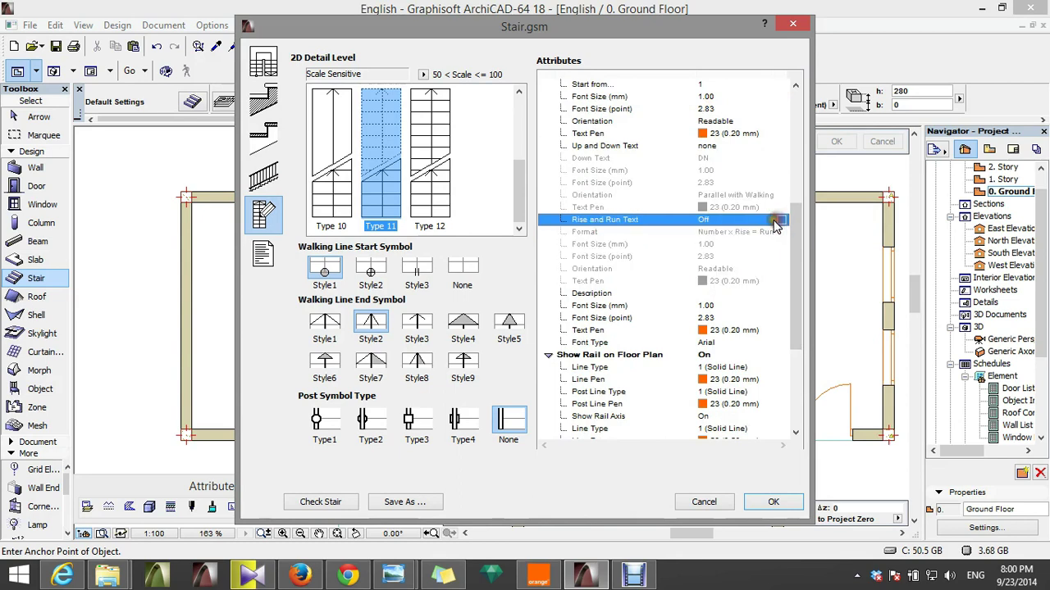
# - Save the stair as Stair 1 in the Embedded Library and place it beside the thin vertical line in the upper room
pyautogui.click(773, 502)
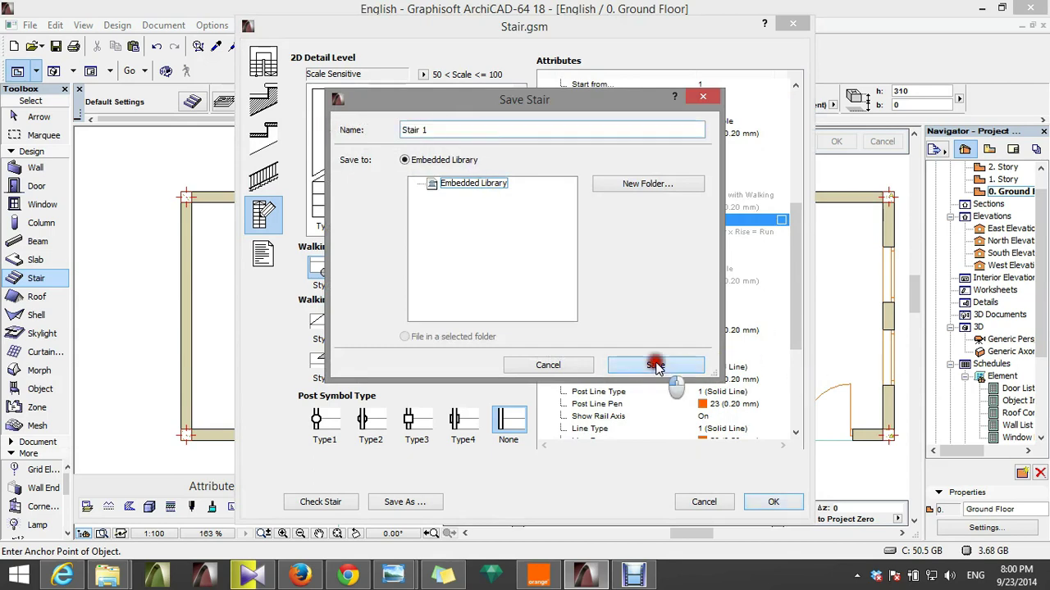
pyautogui.click(661, 365)
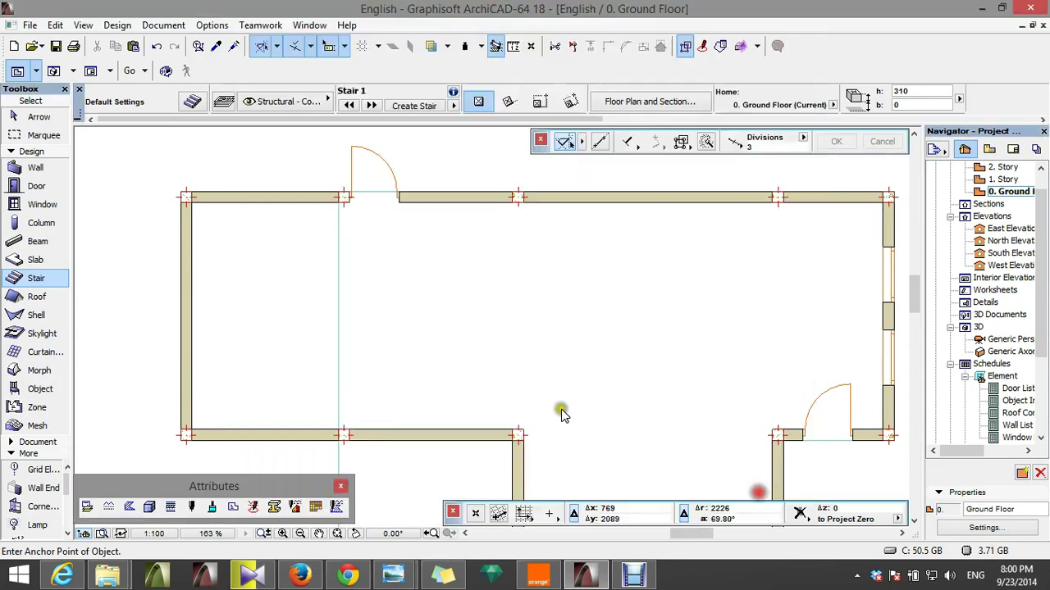
pyautogui.click(379, 345)
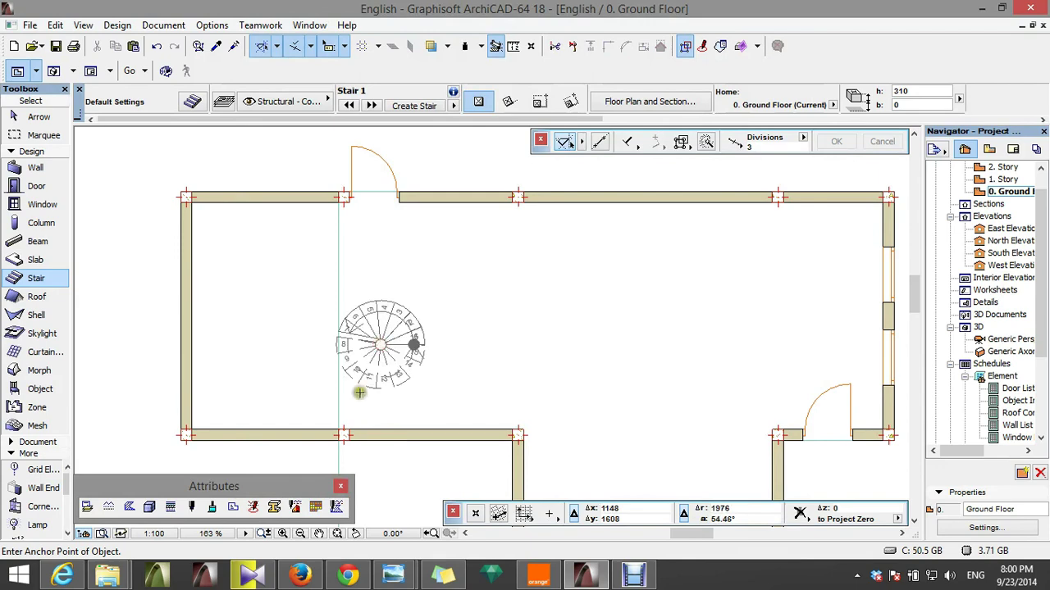
# - Move the spiral stair slightly to the right, clear of the thin vertical line in the plan
pyautogui.scroll(3, 353, 385)
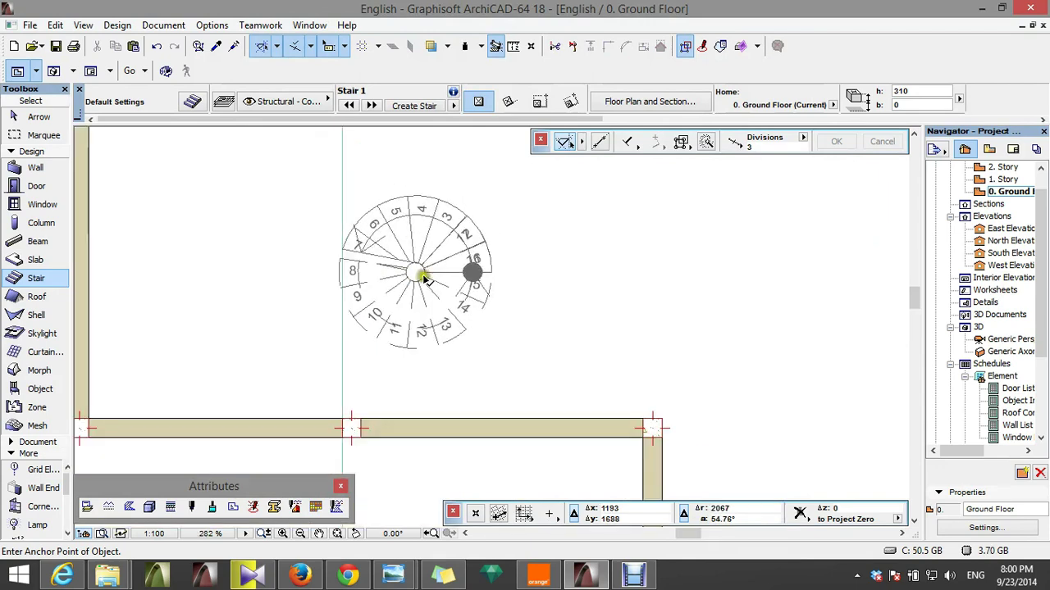
pyautogui.click(416, 277)
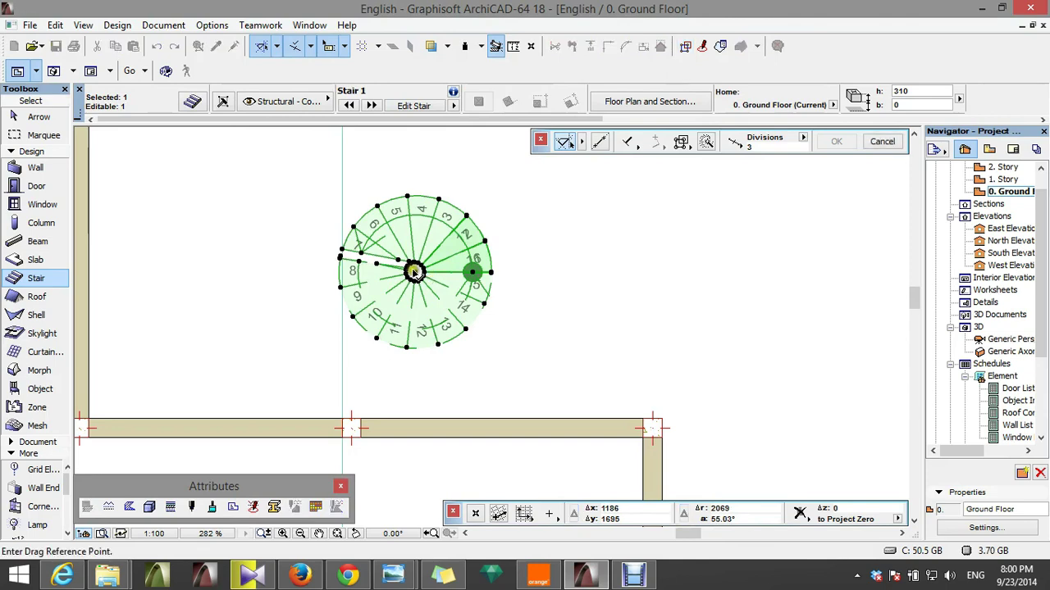
pyautogui.click(414, 275)
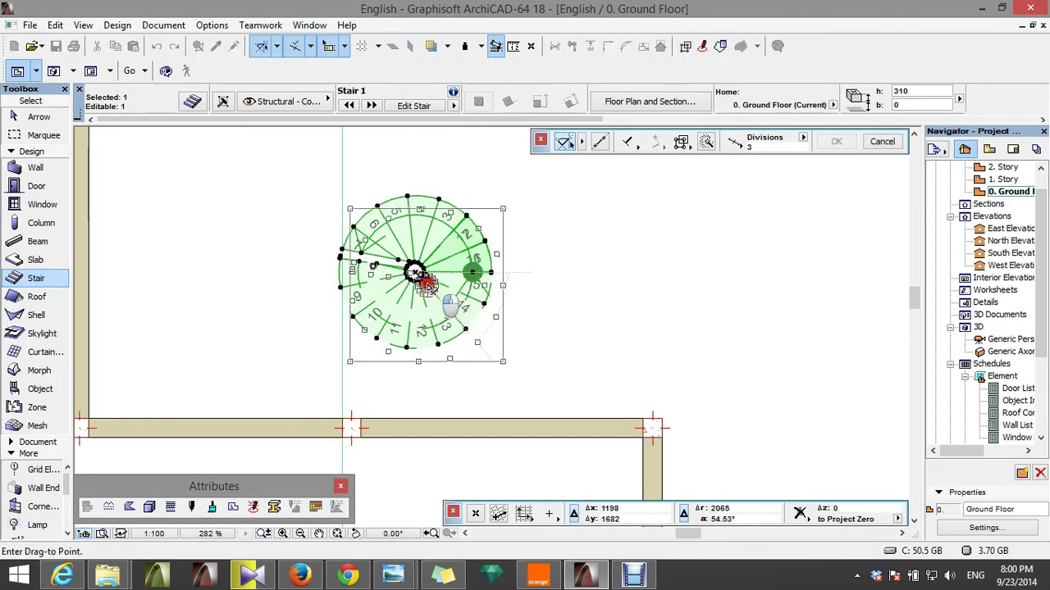
pyautogui.click(427, 286)
pyautogui.hotkey('ctrl', 'd')
pyautogui.click(426, 284)
pyautogui.click(445, 289)
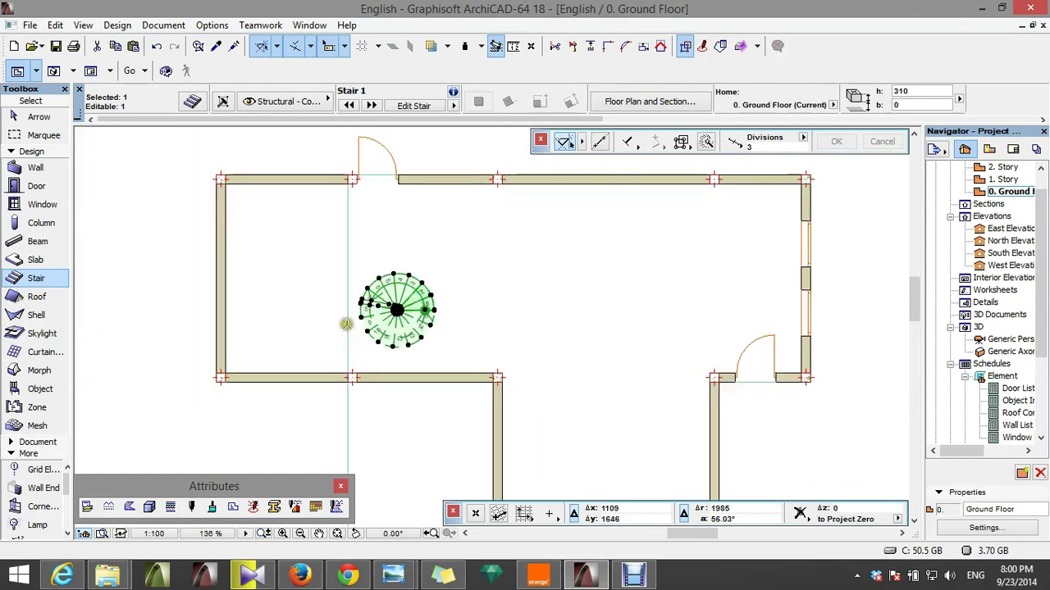
# - View the whole house in 3D and check the height of the spiral stair's central column above the roof
pyautogui.press('F3')
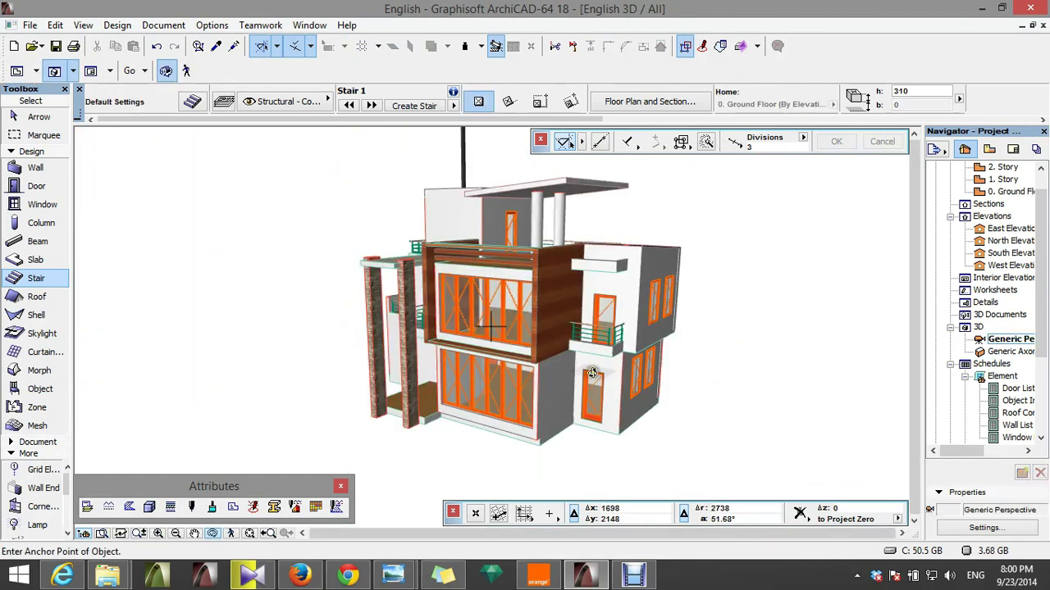
pyautogui.scroll(-5, 396, 351)
pyautogui.scroll(-3, 395, 351)
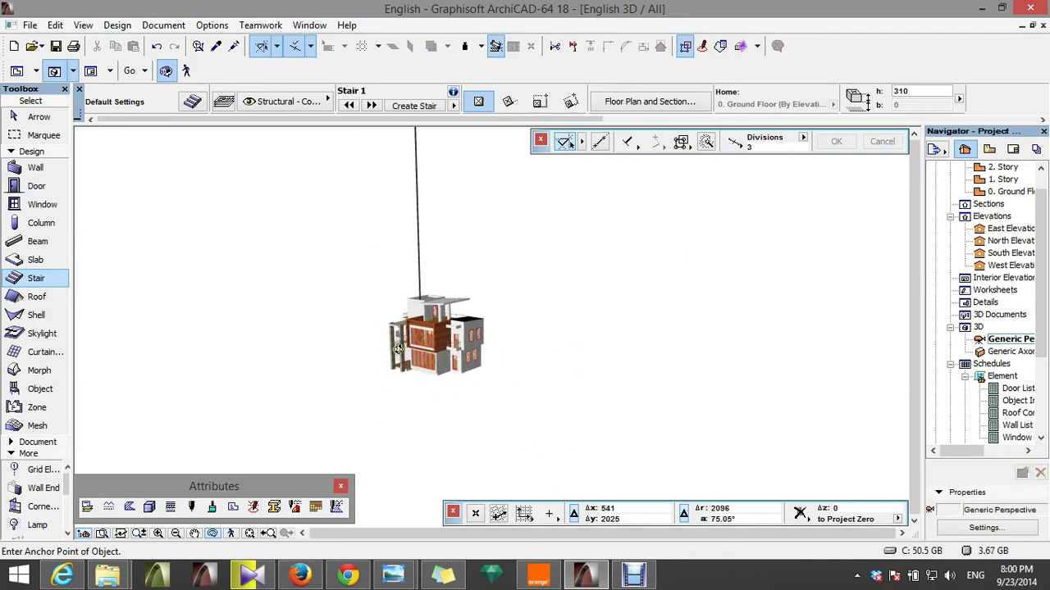